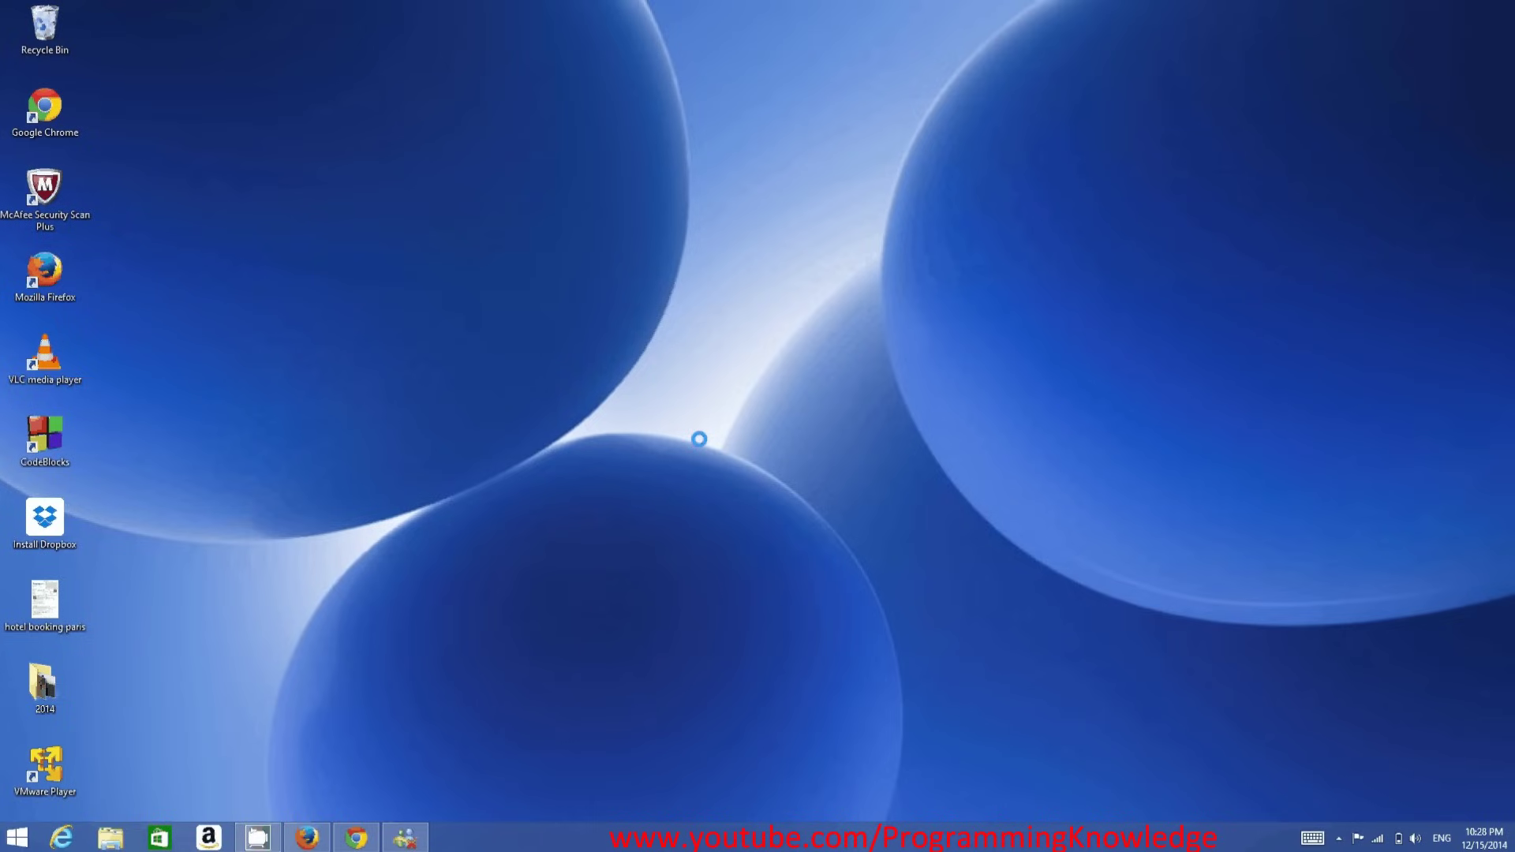
- Switch to Firefox, search the web for "eclipse ide" and open the Downloads page on eclipse.org
mouse_move(307, 839)
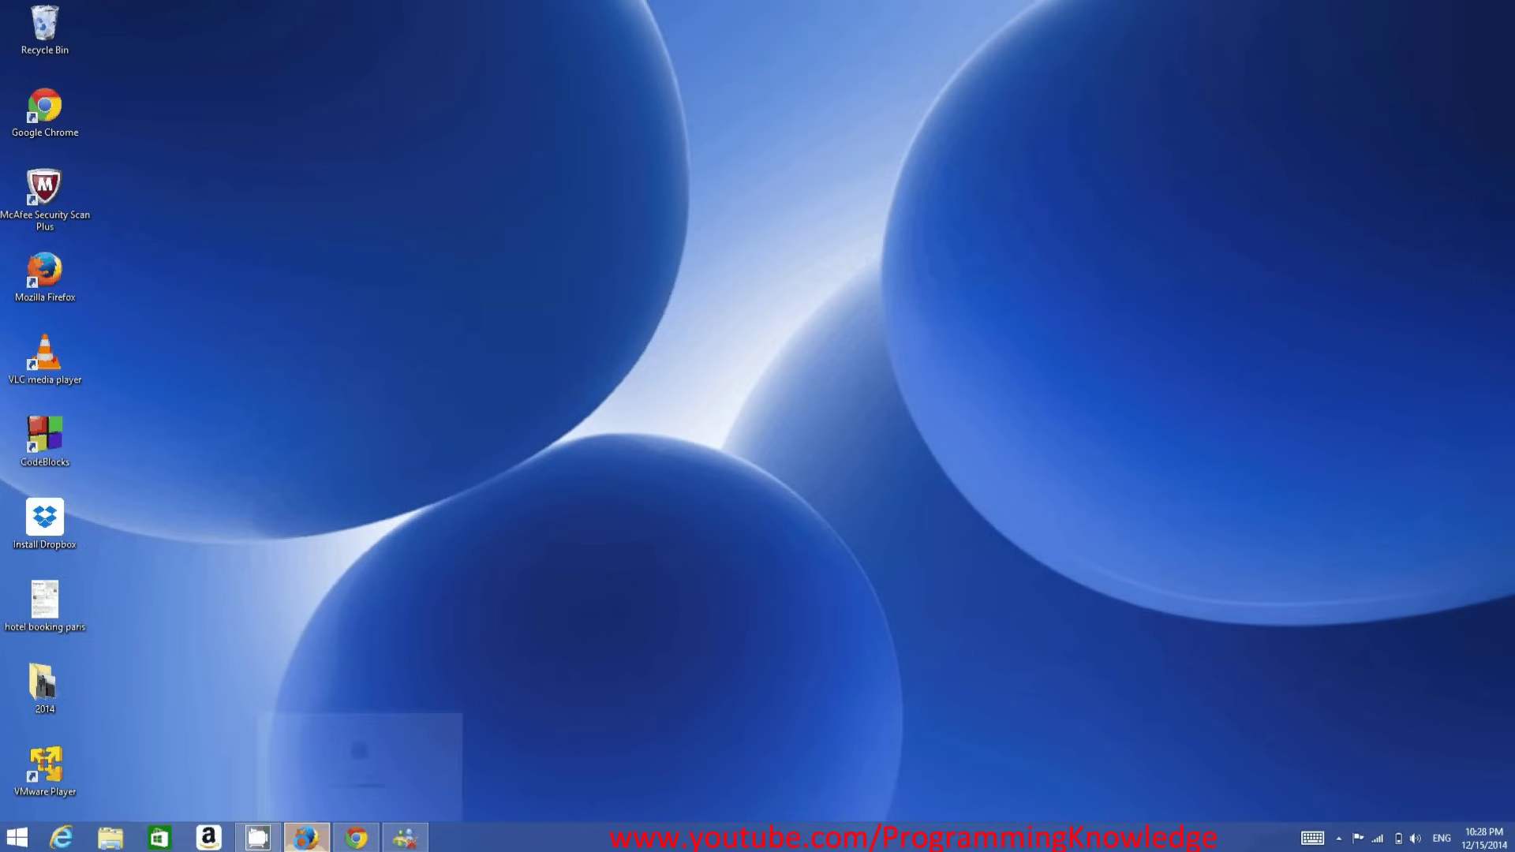
click(307, 838)
click(663, 409)
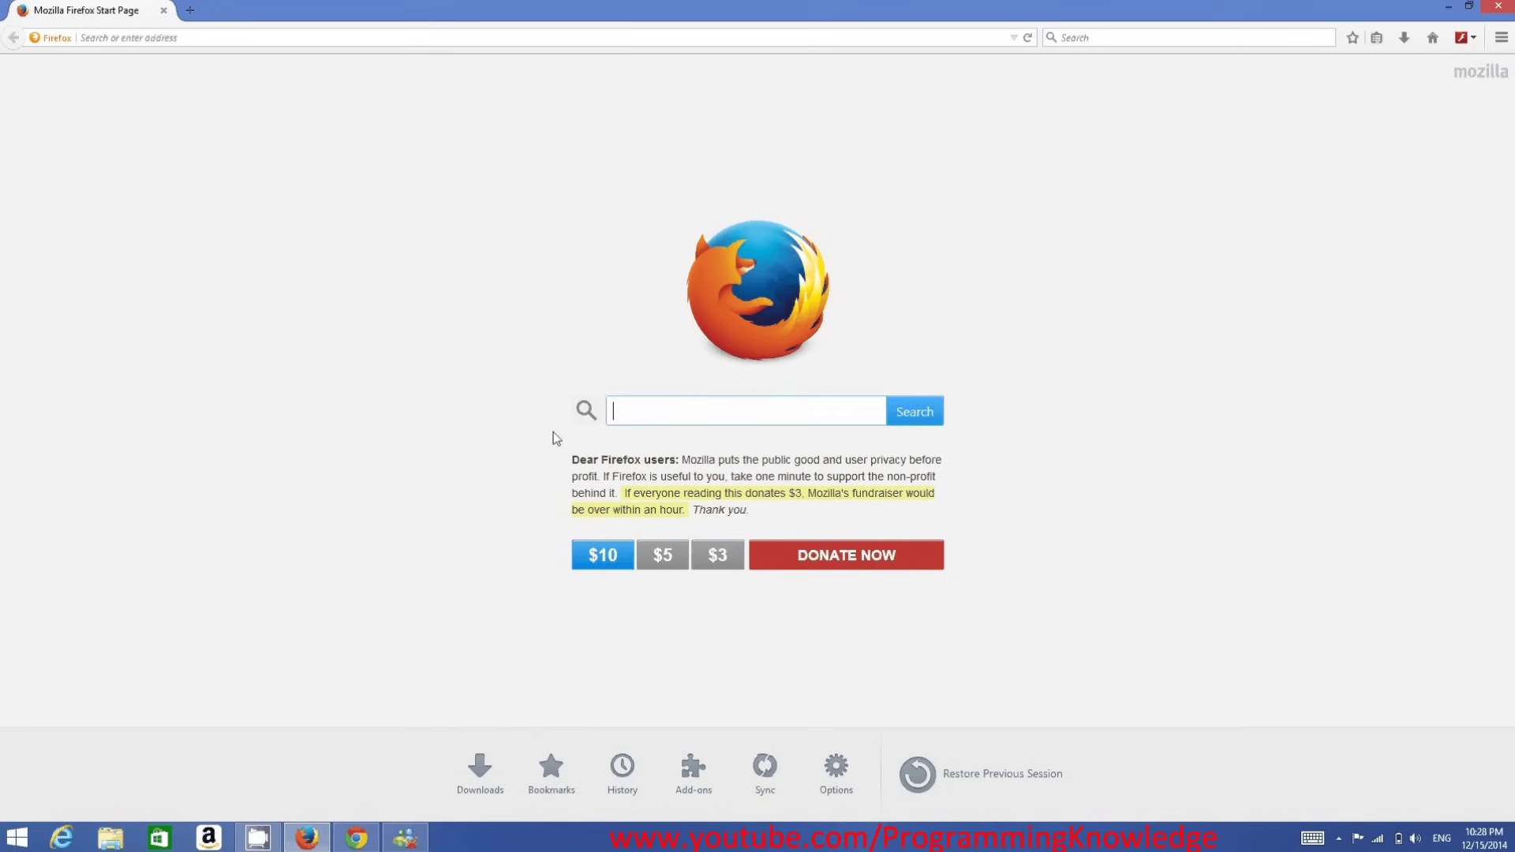
text(ec)
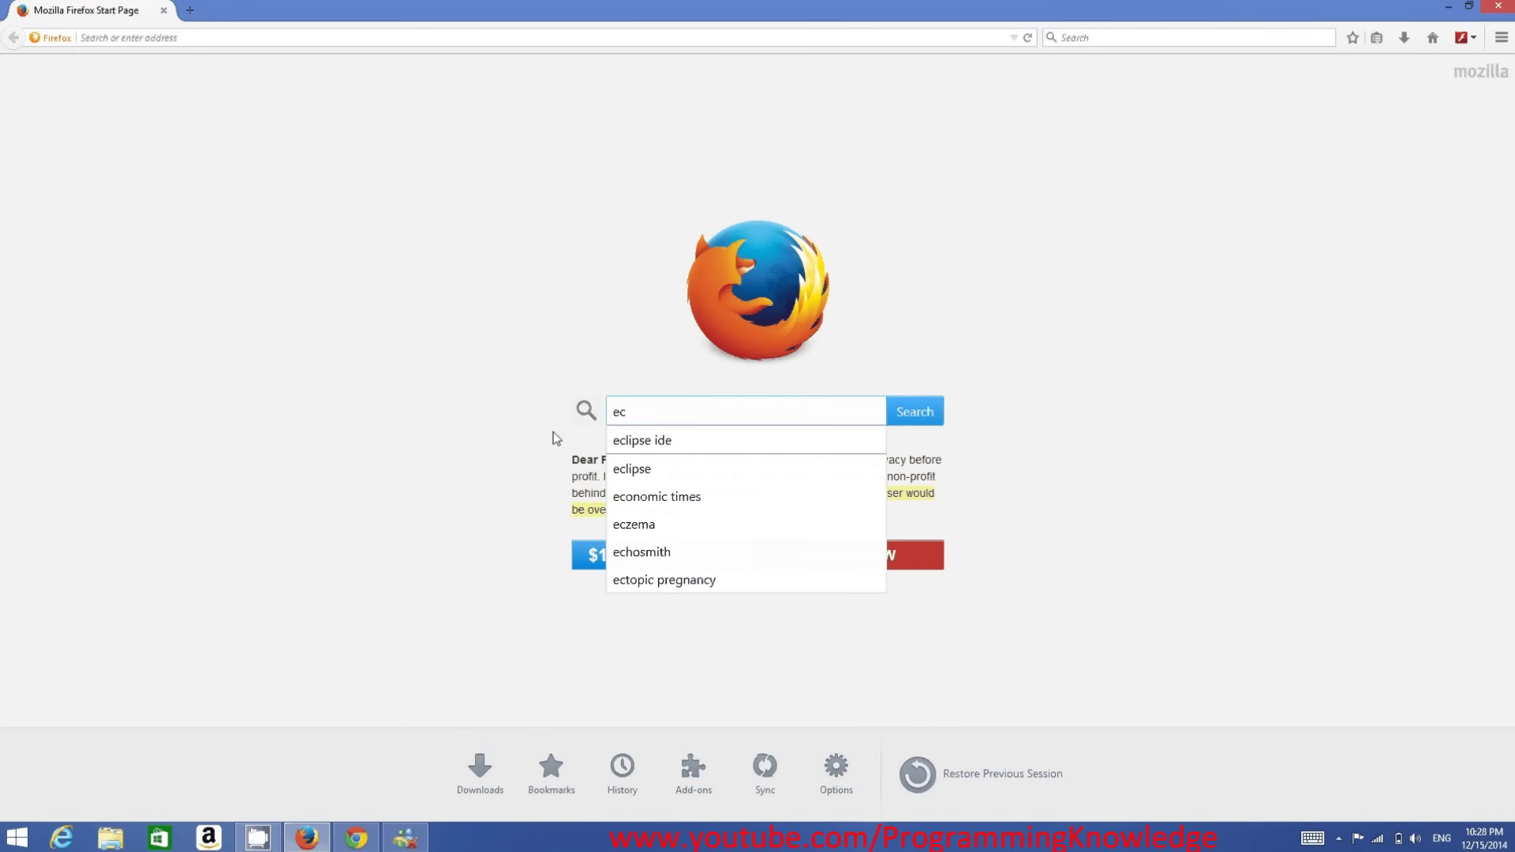
key(Down)
key(Return)
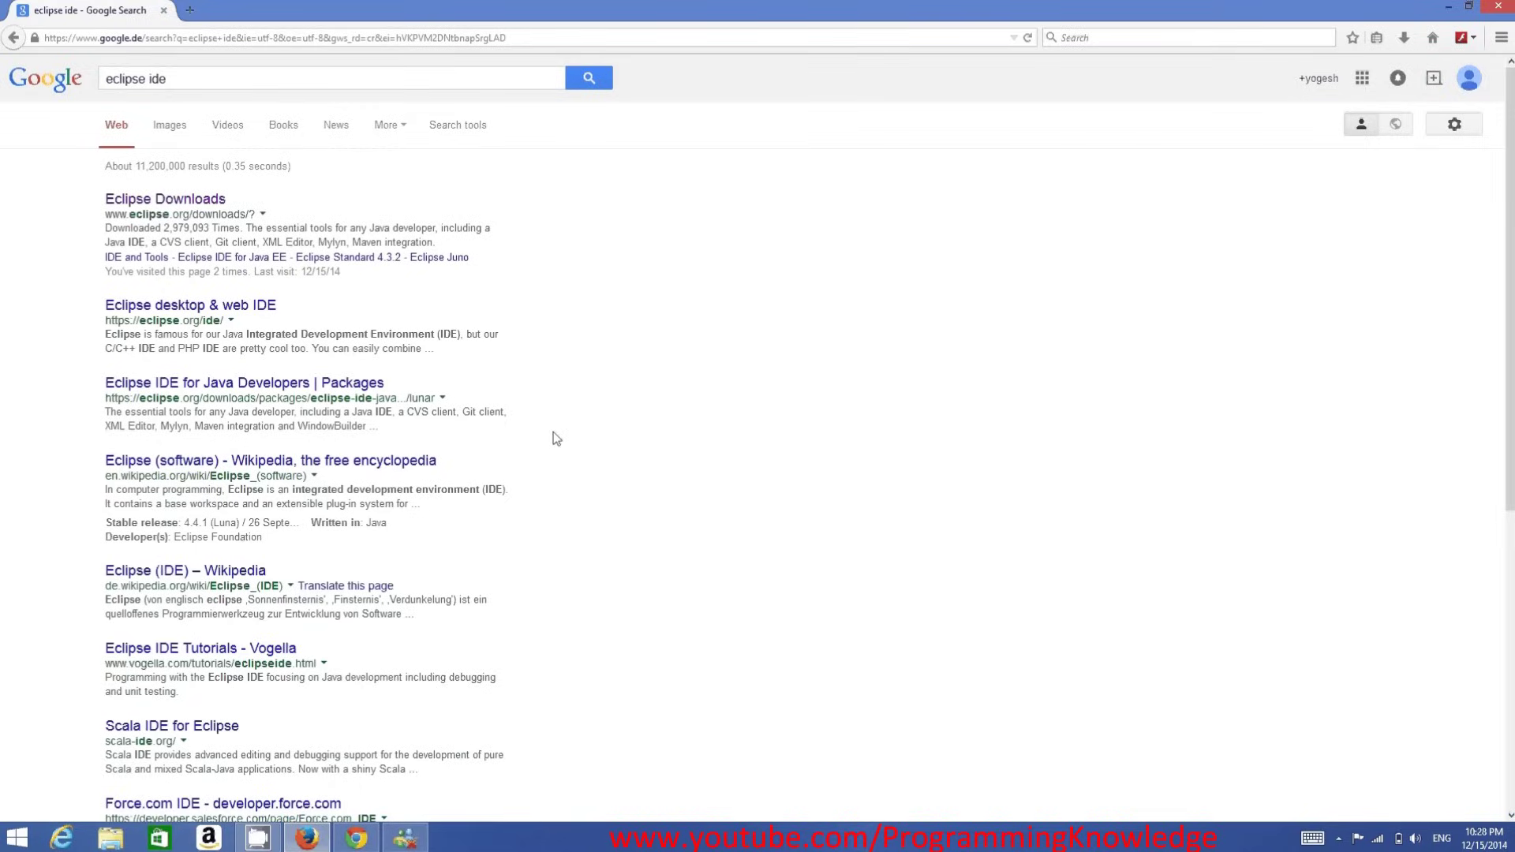
click(186, 199)
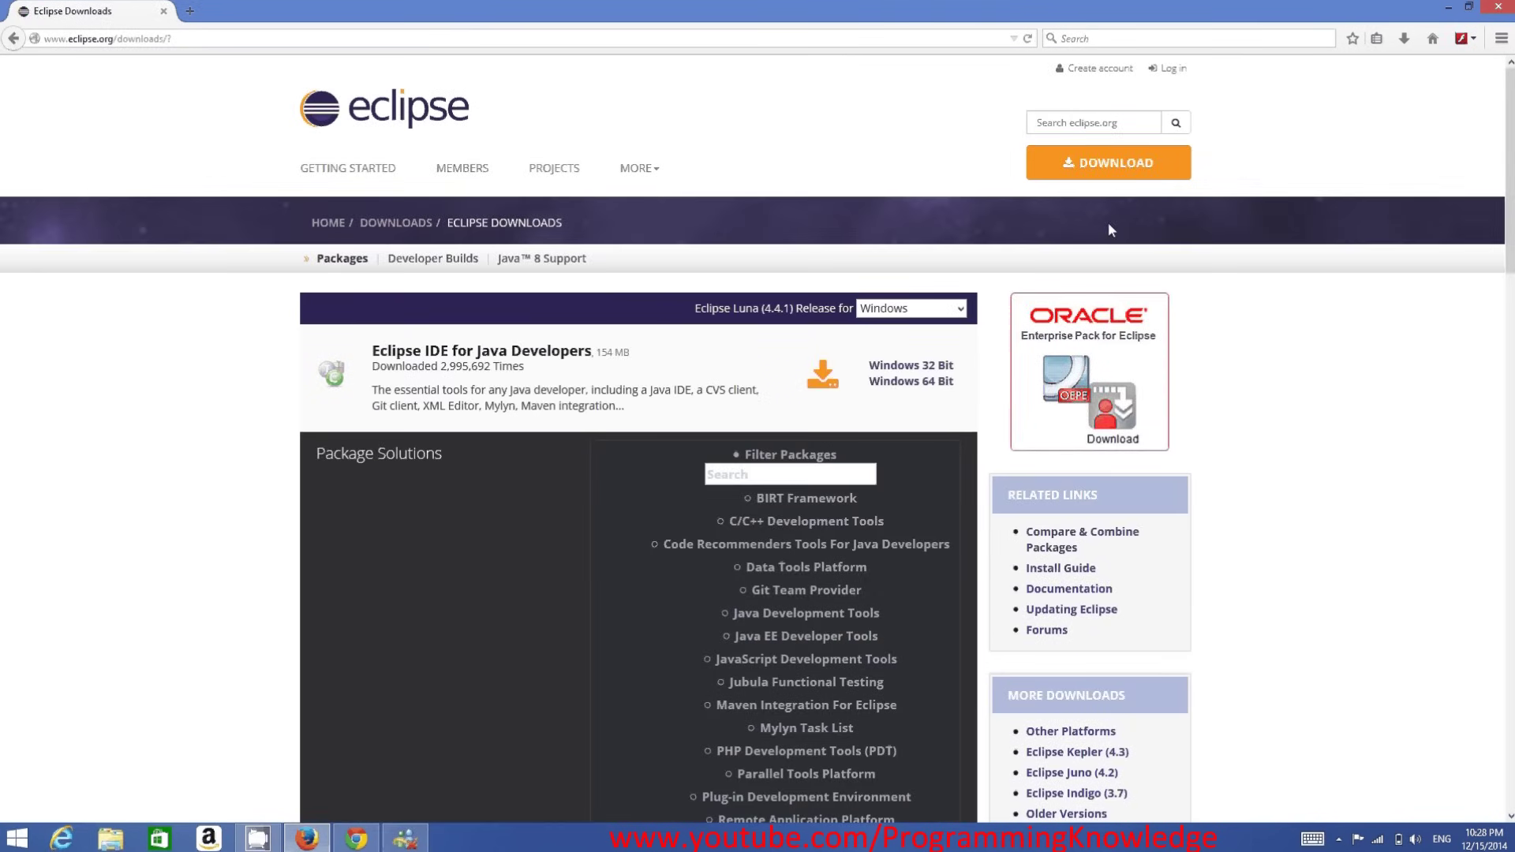
click(1106, 163)
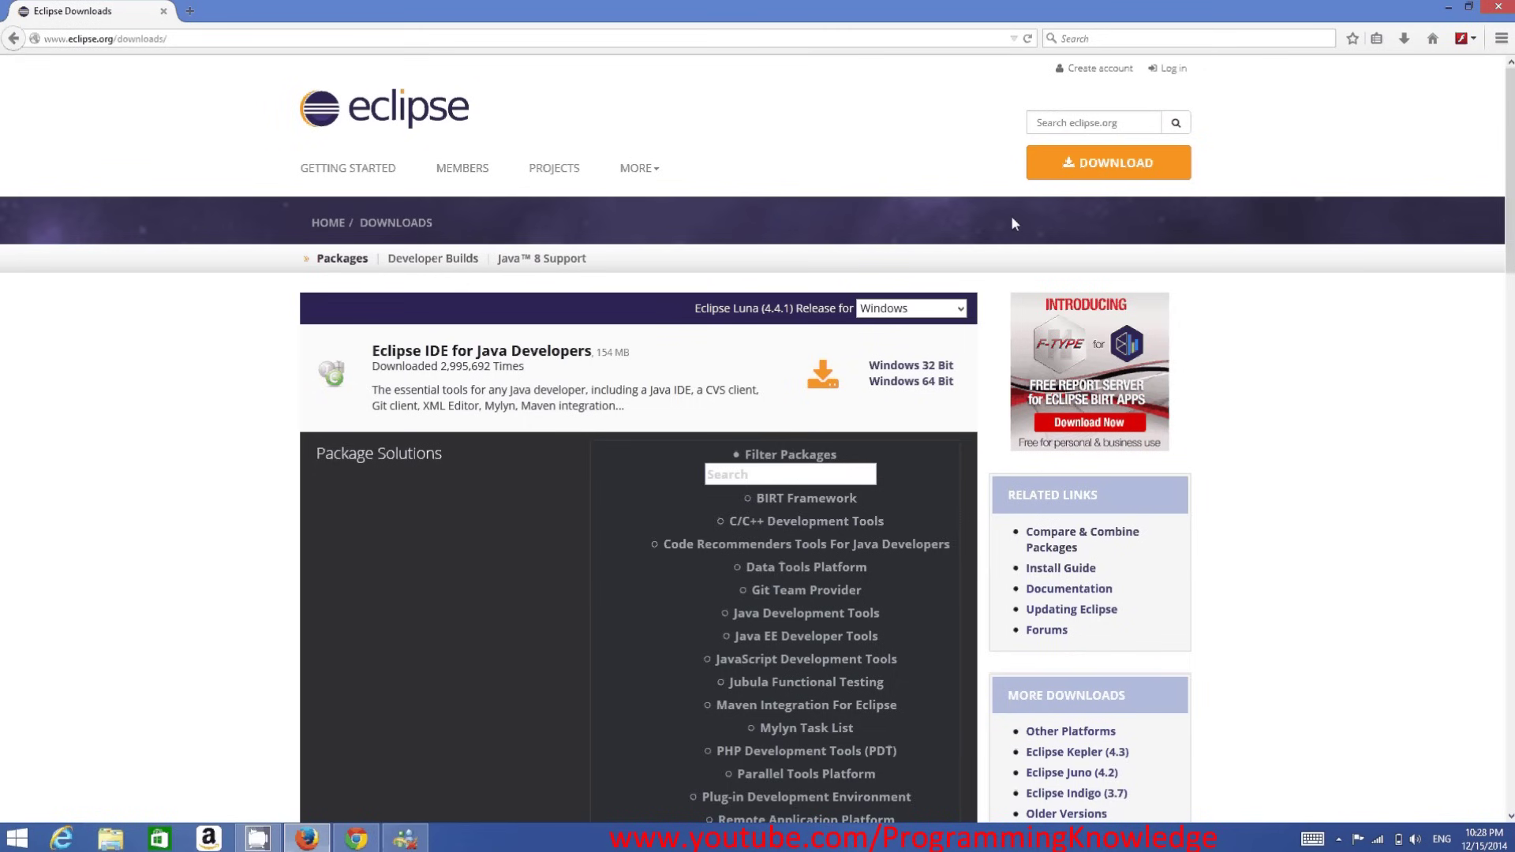
- Look through the Eclipse Luna (4.4.1) packages for Windows, comparing the Java, Java EE, C/C++, PHP and other editions
scroll(519, 353, down, 10)
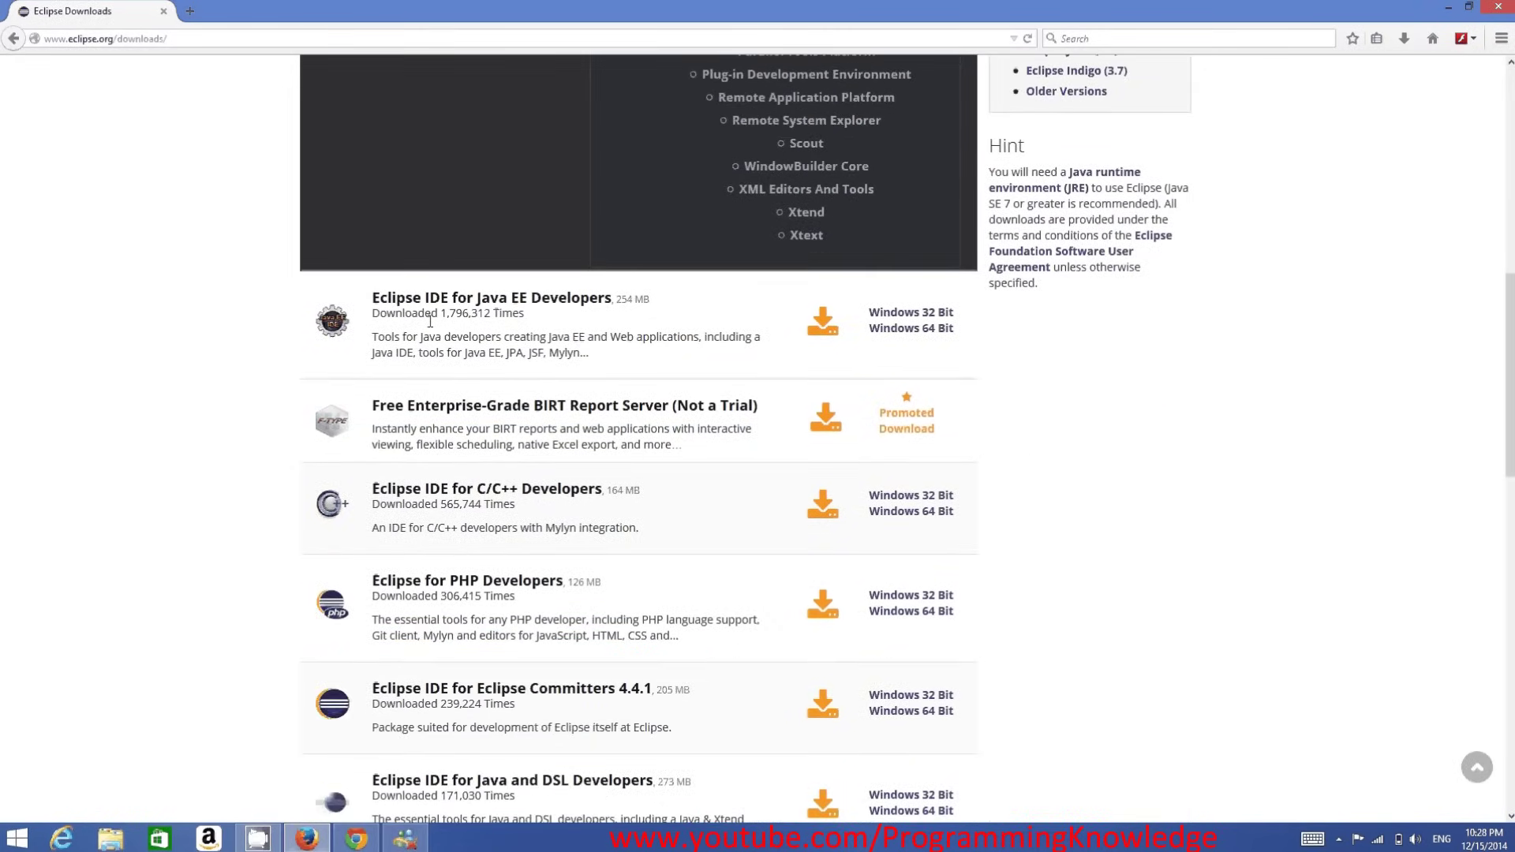
scroll(559, 345, up, 4)
scroll(559, 346, up, 5)
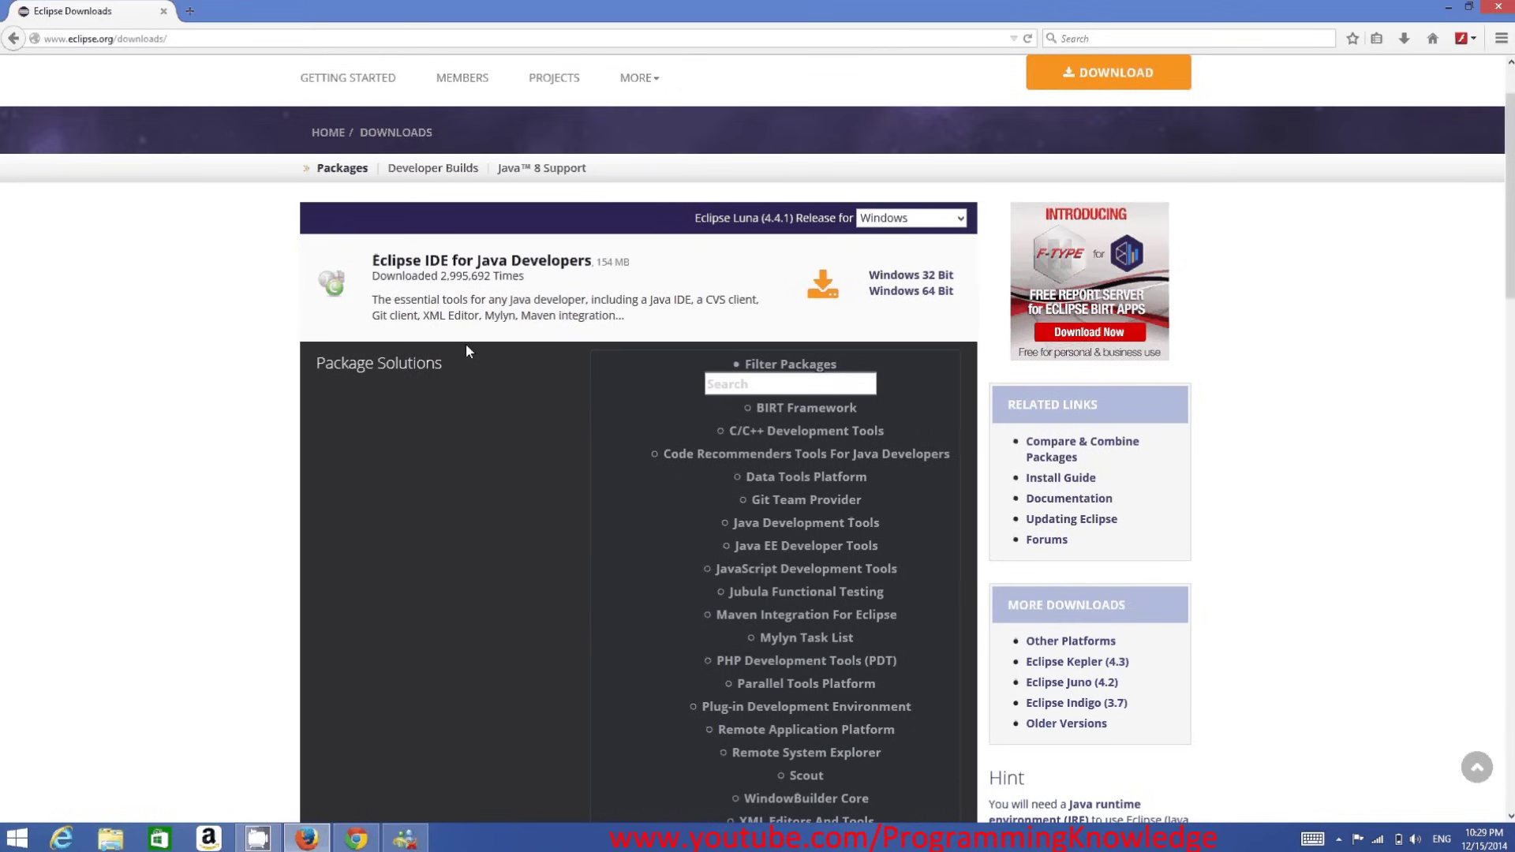
scroll(466, 343, down, 2)
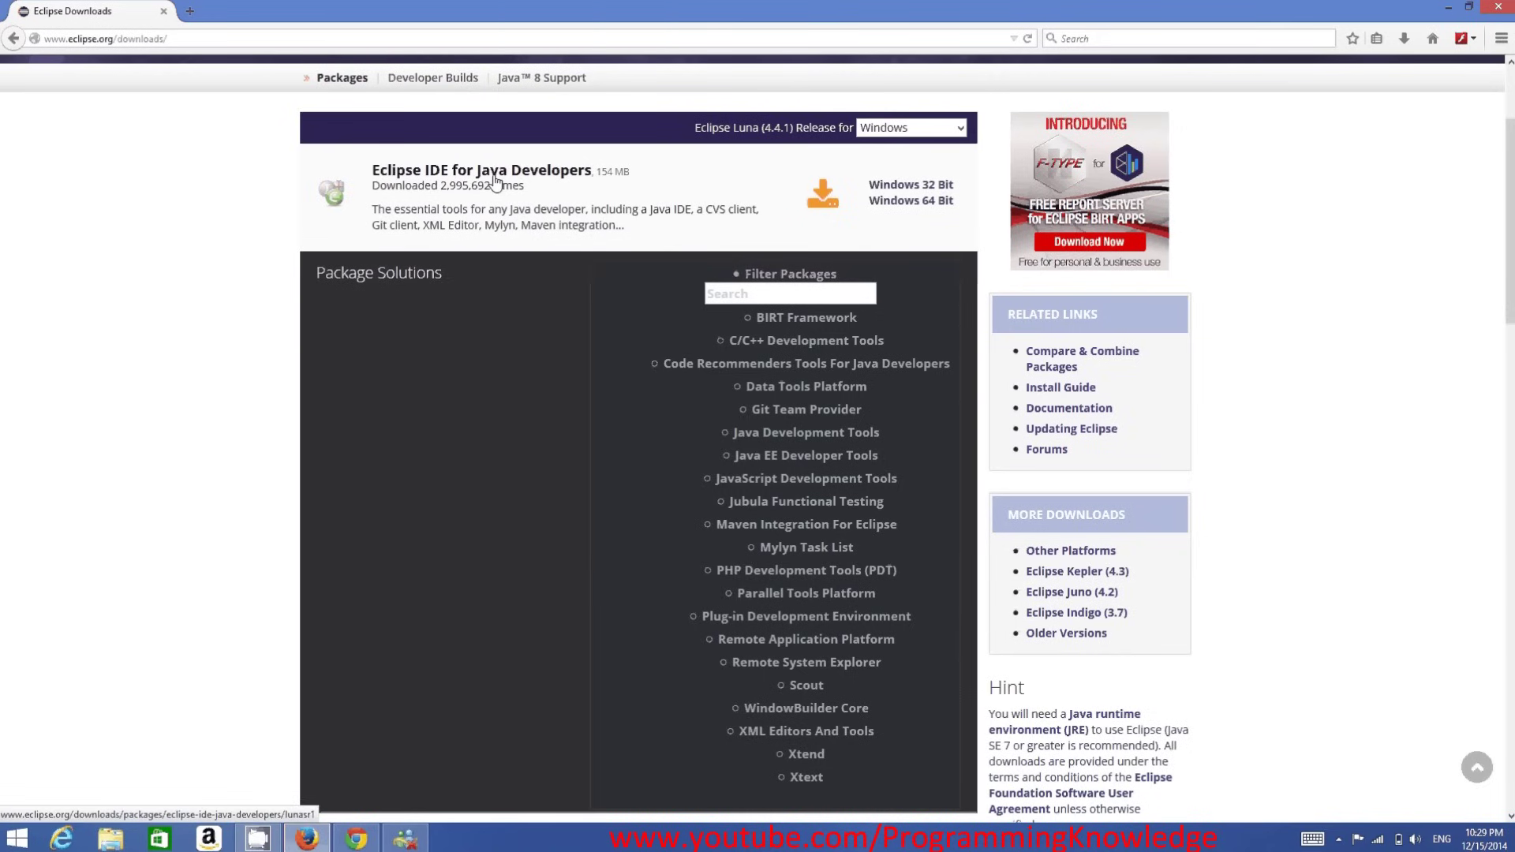
scroll(496, 334, down, 10)
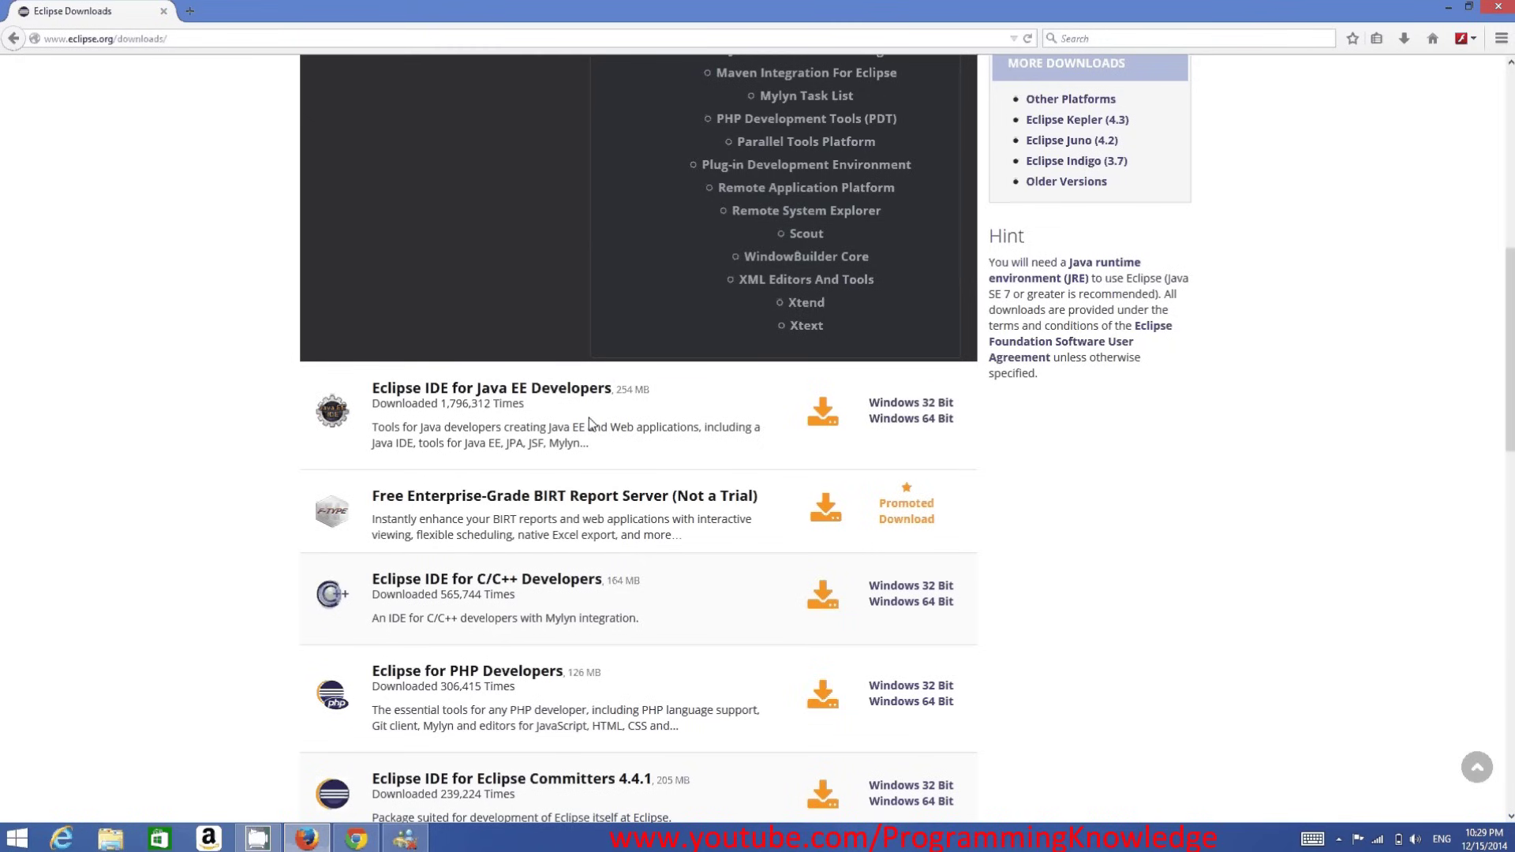
scroll(592, 424, down, 2)
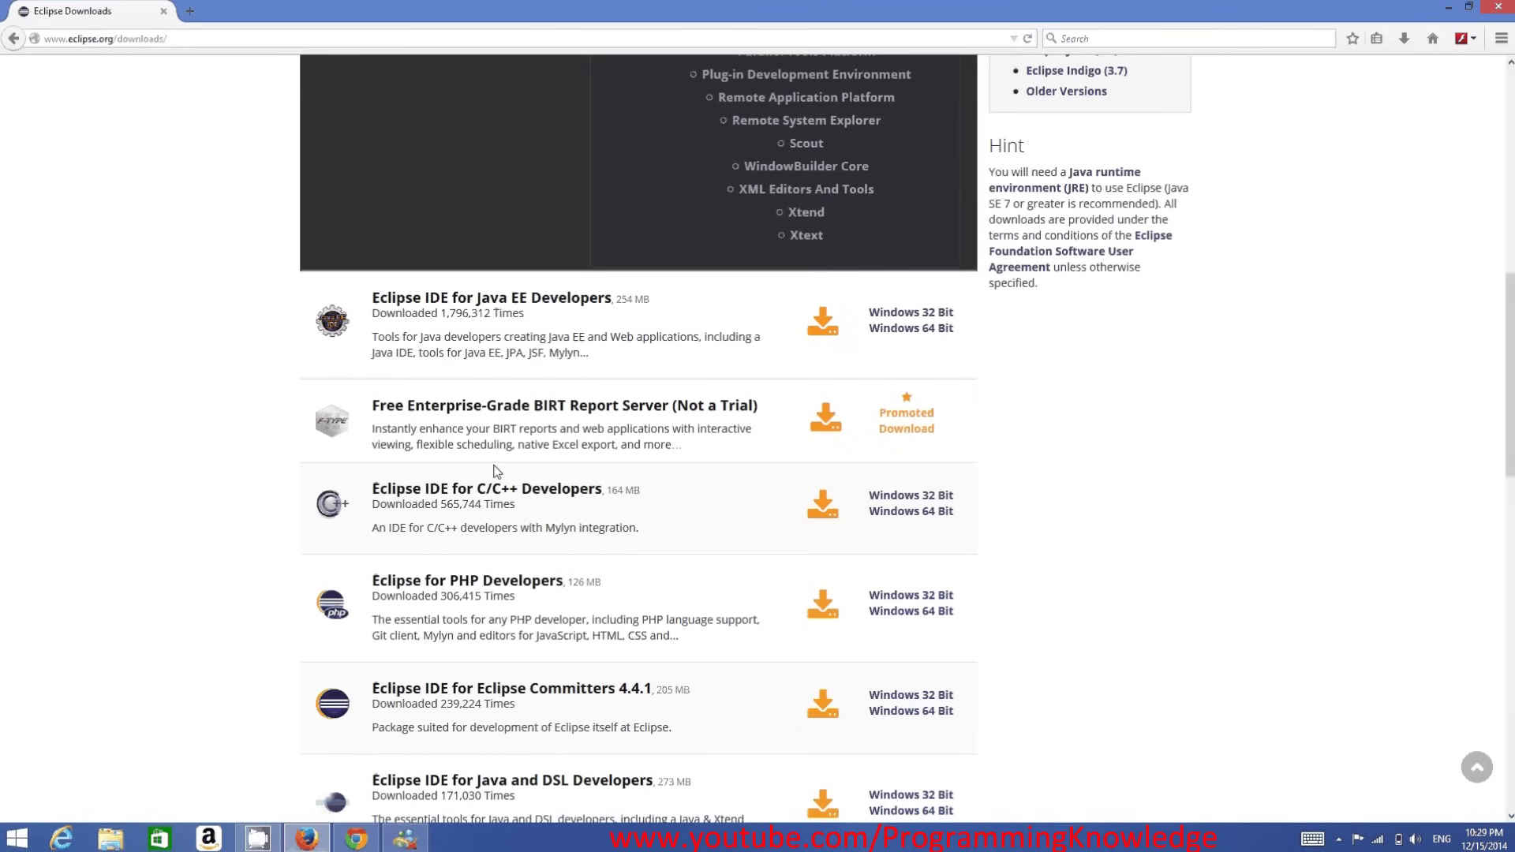
scroll(440, 507, down, 2)
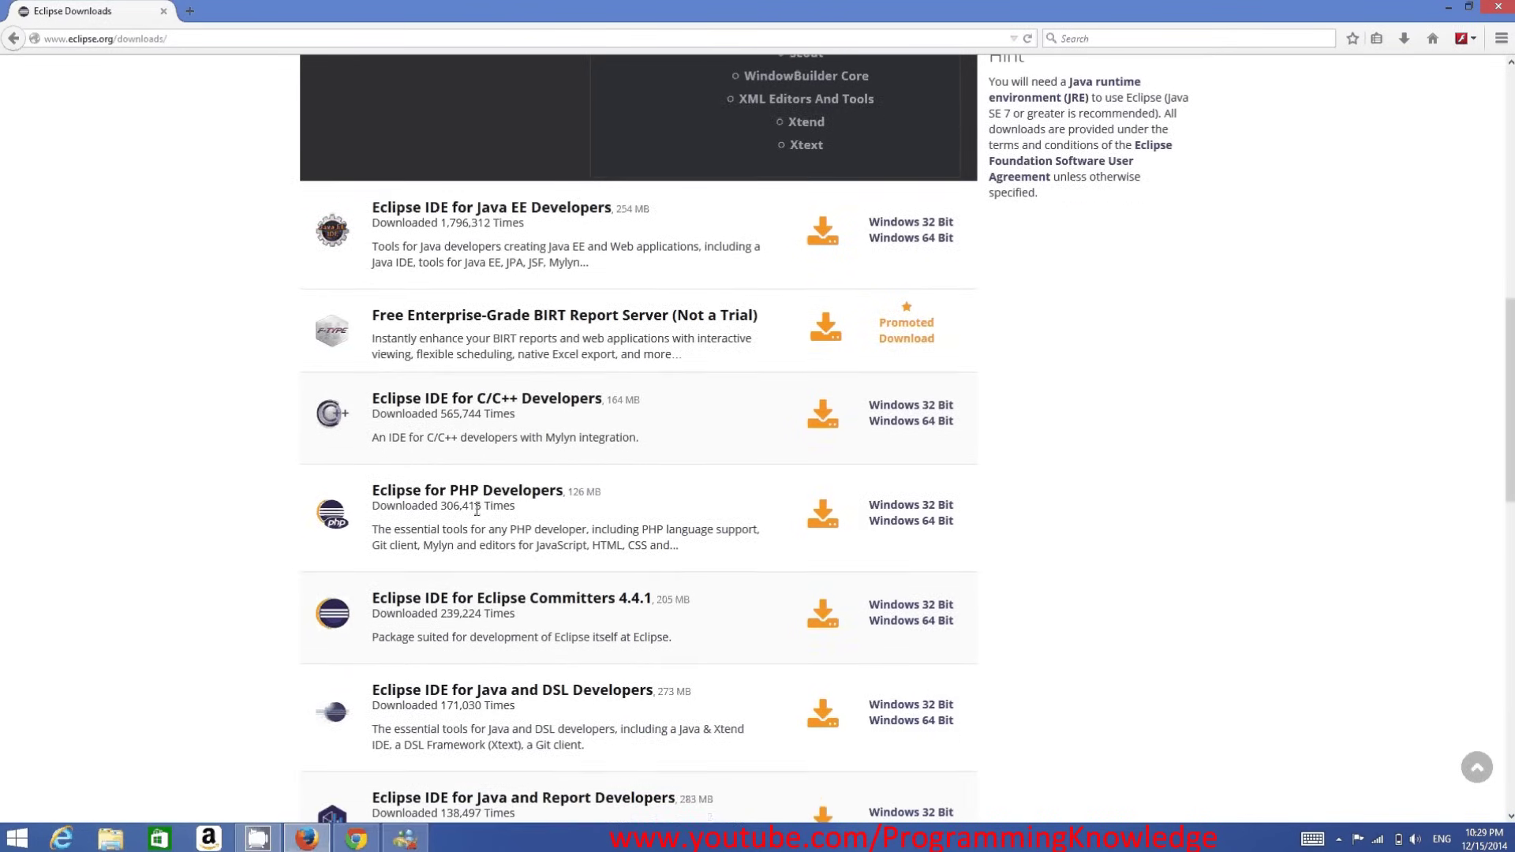
scroll(524, 536, down, 4)
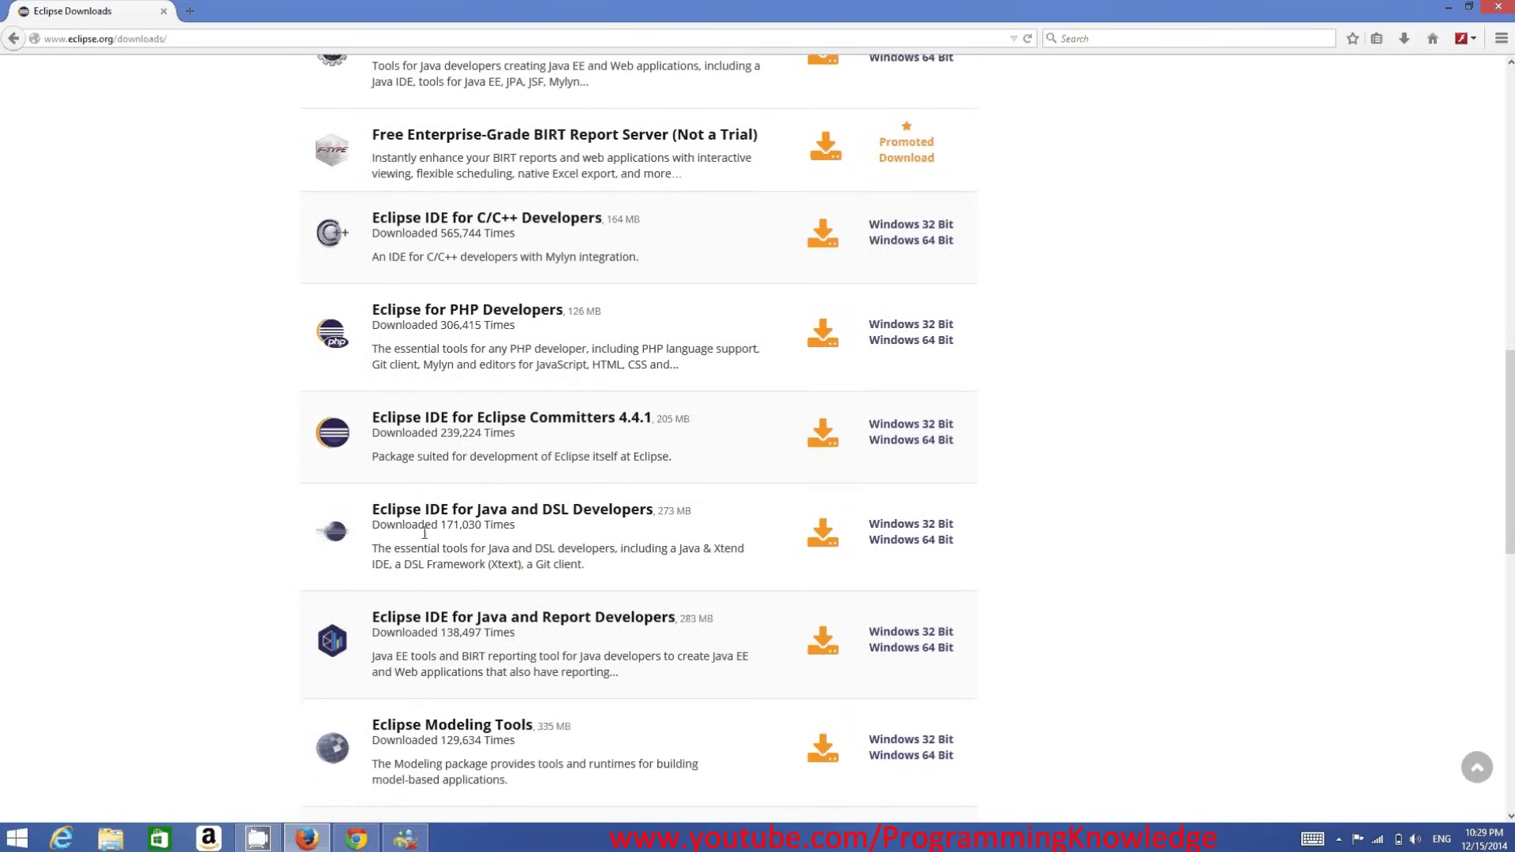
scroll(425, 534, down, 6)
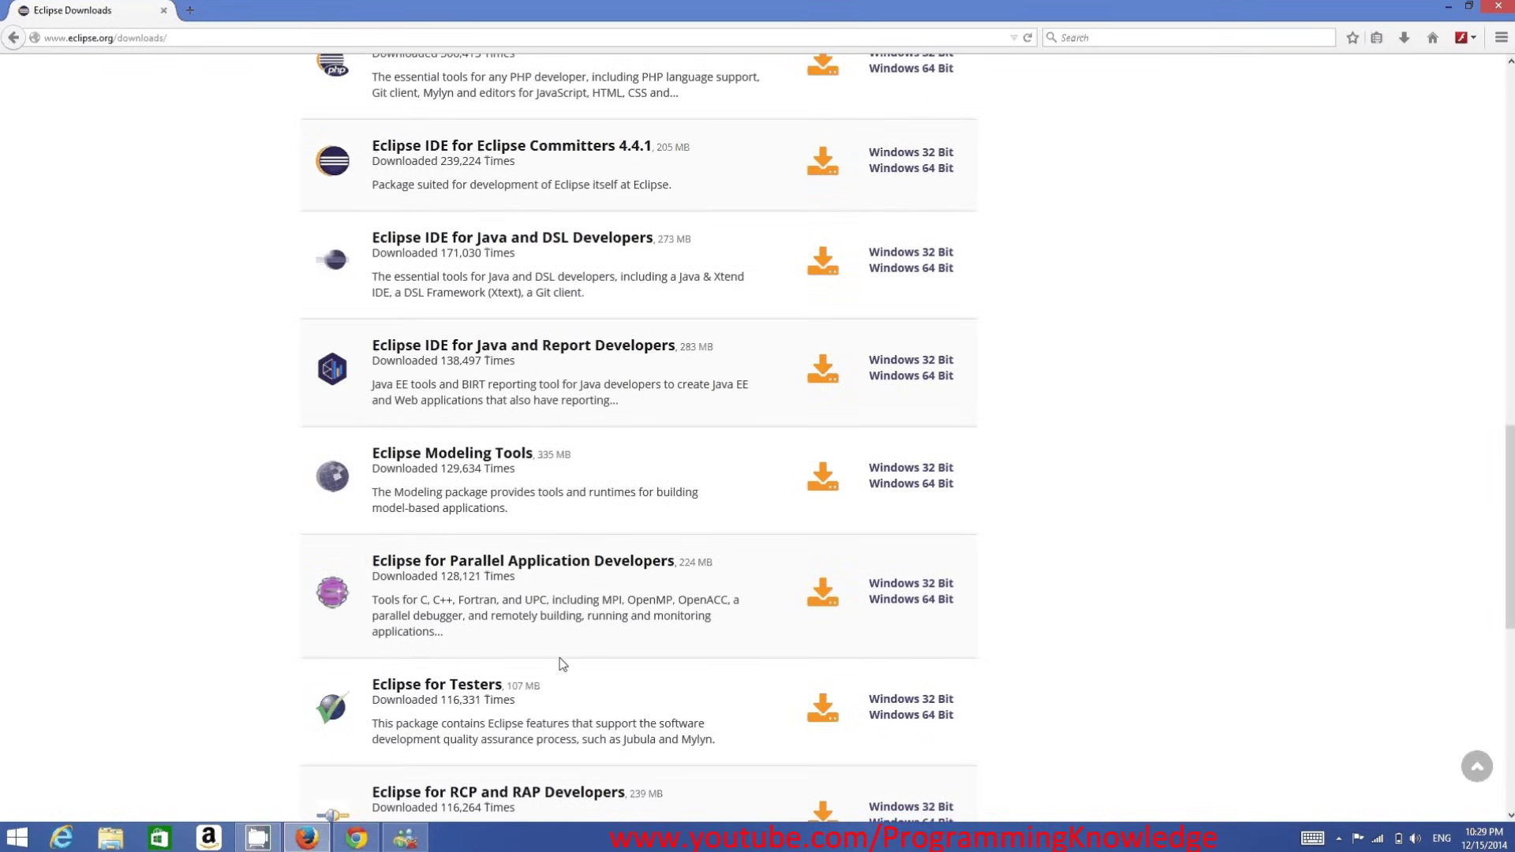
scroll(686, 671, up, 20)
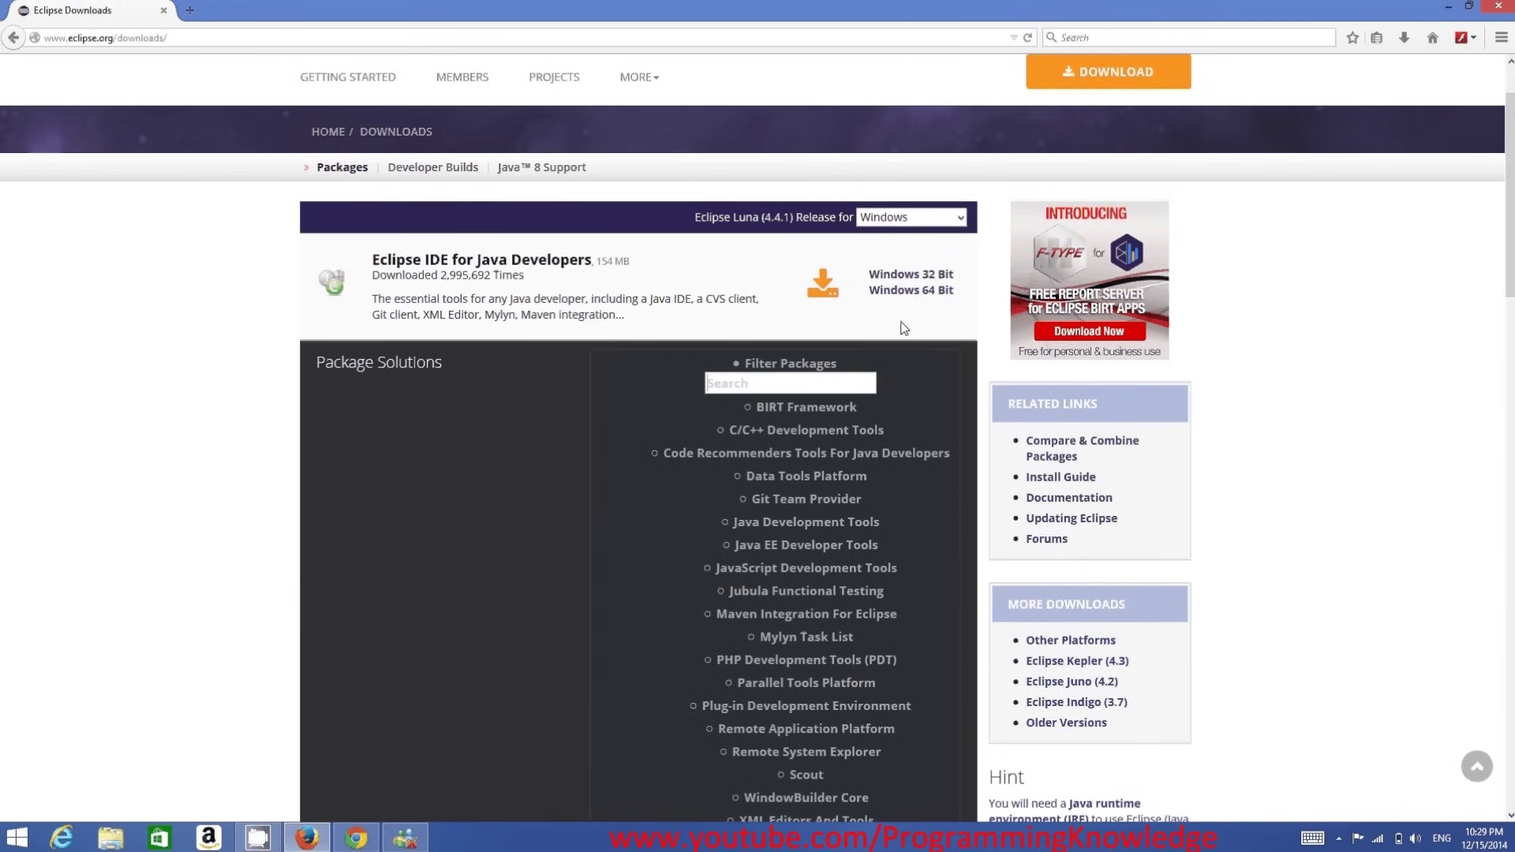
- Check in the Windows System information whether the computer runs a 32-bit or 64-bit operating system, and close the window
mouse_move(1514, 851)
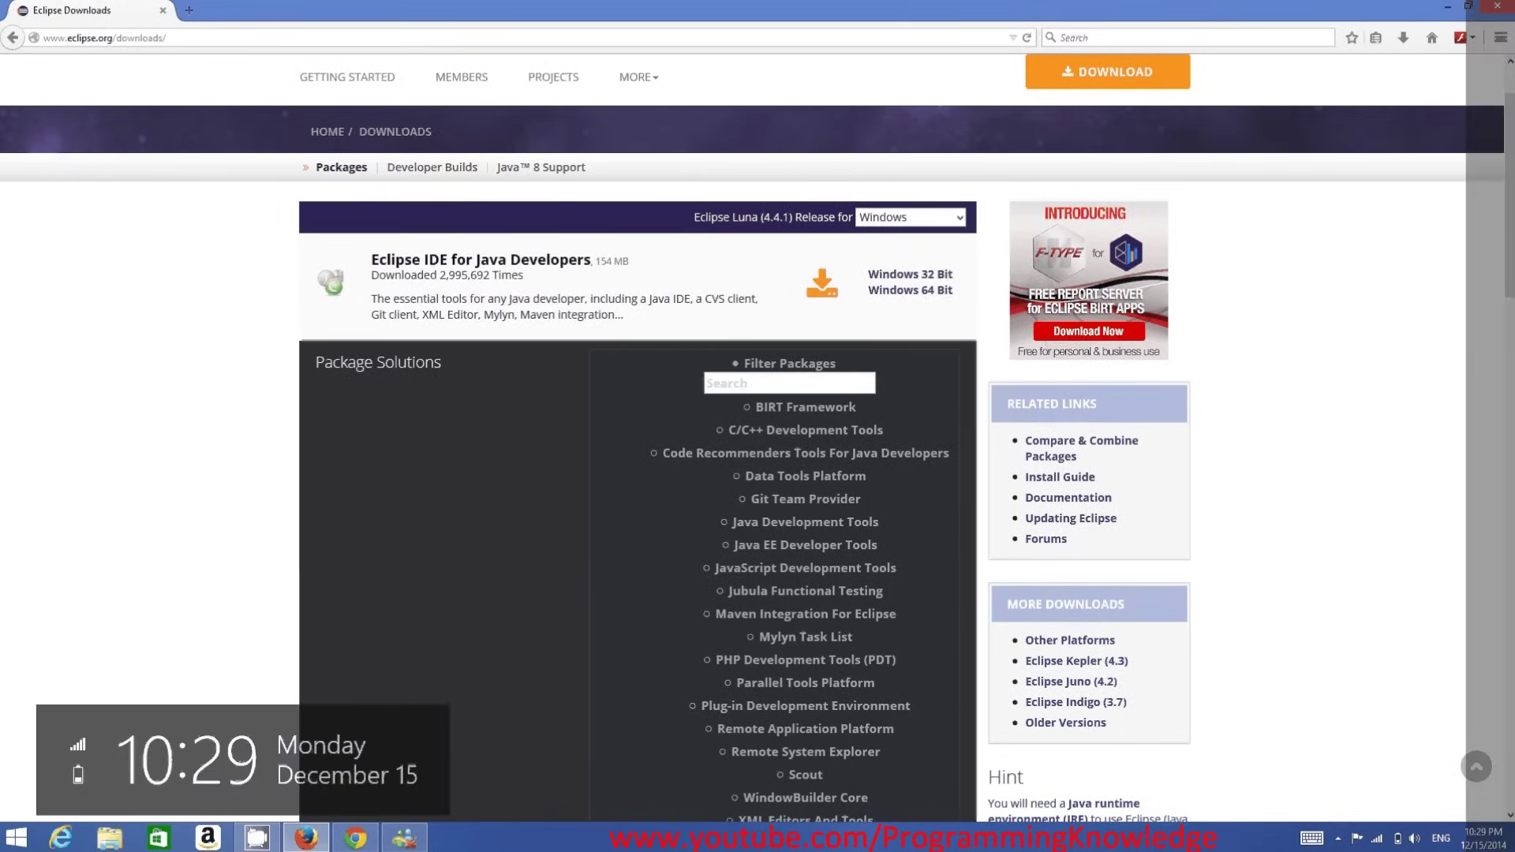
click(1468, 377)
text(sz)
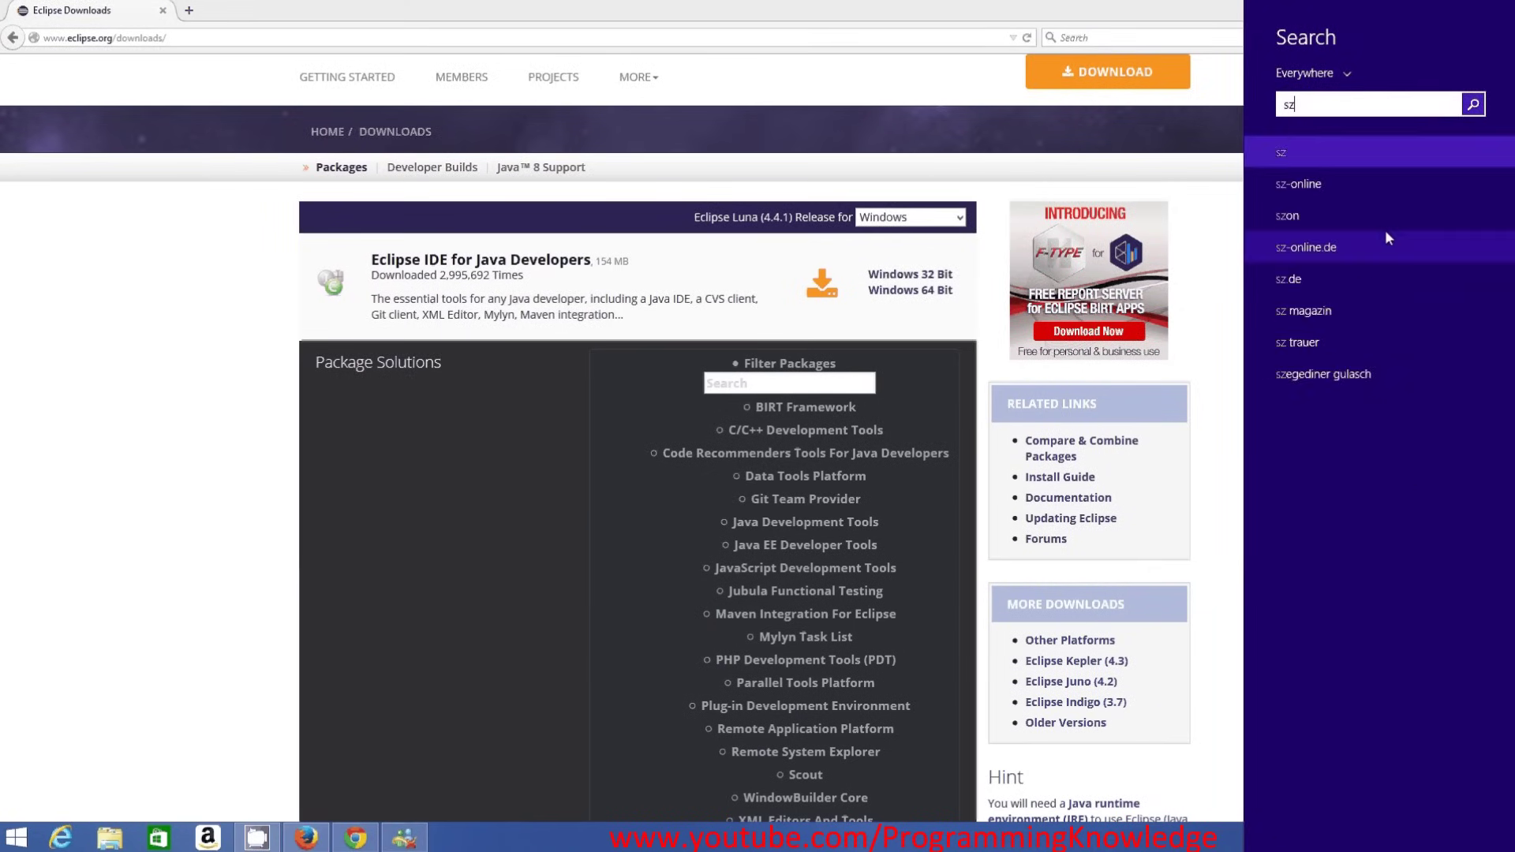
key(BackSpace)
text(y)
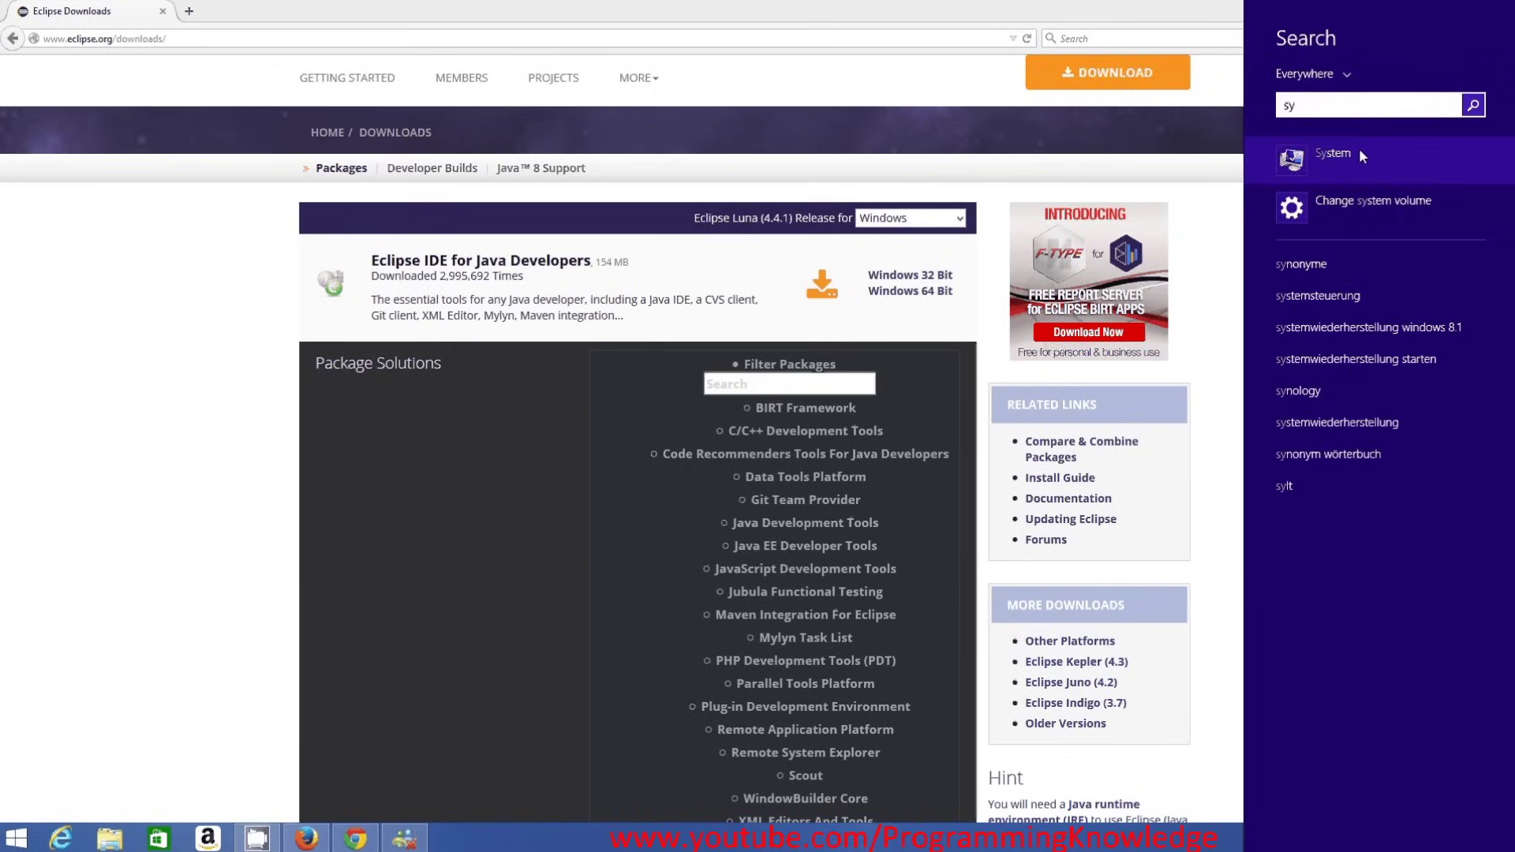
click(1334, 154)
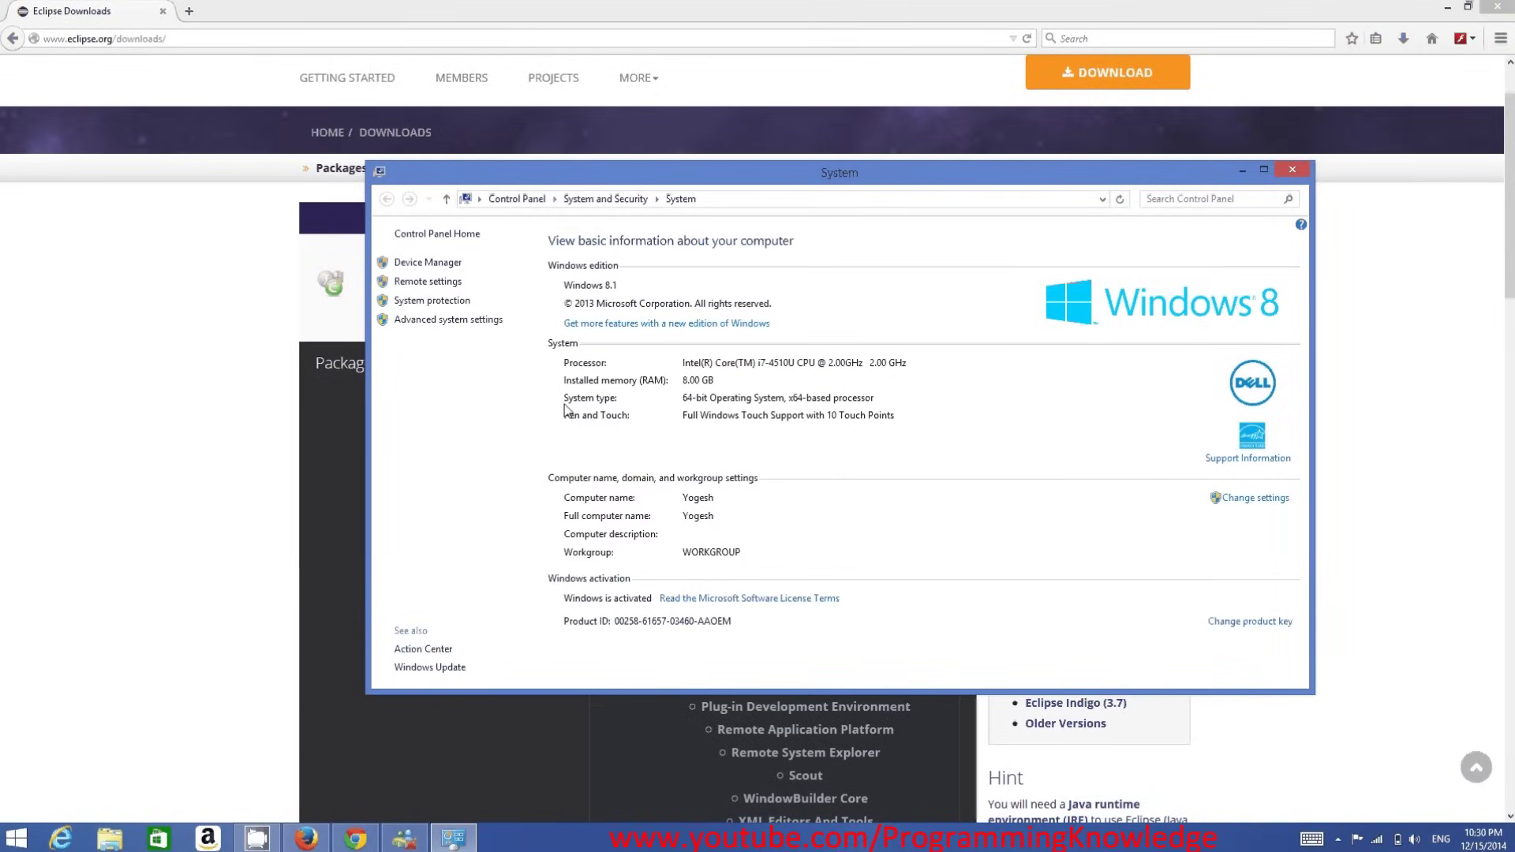
click(1290, 170)
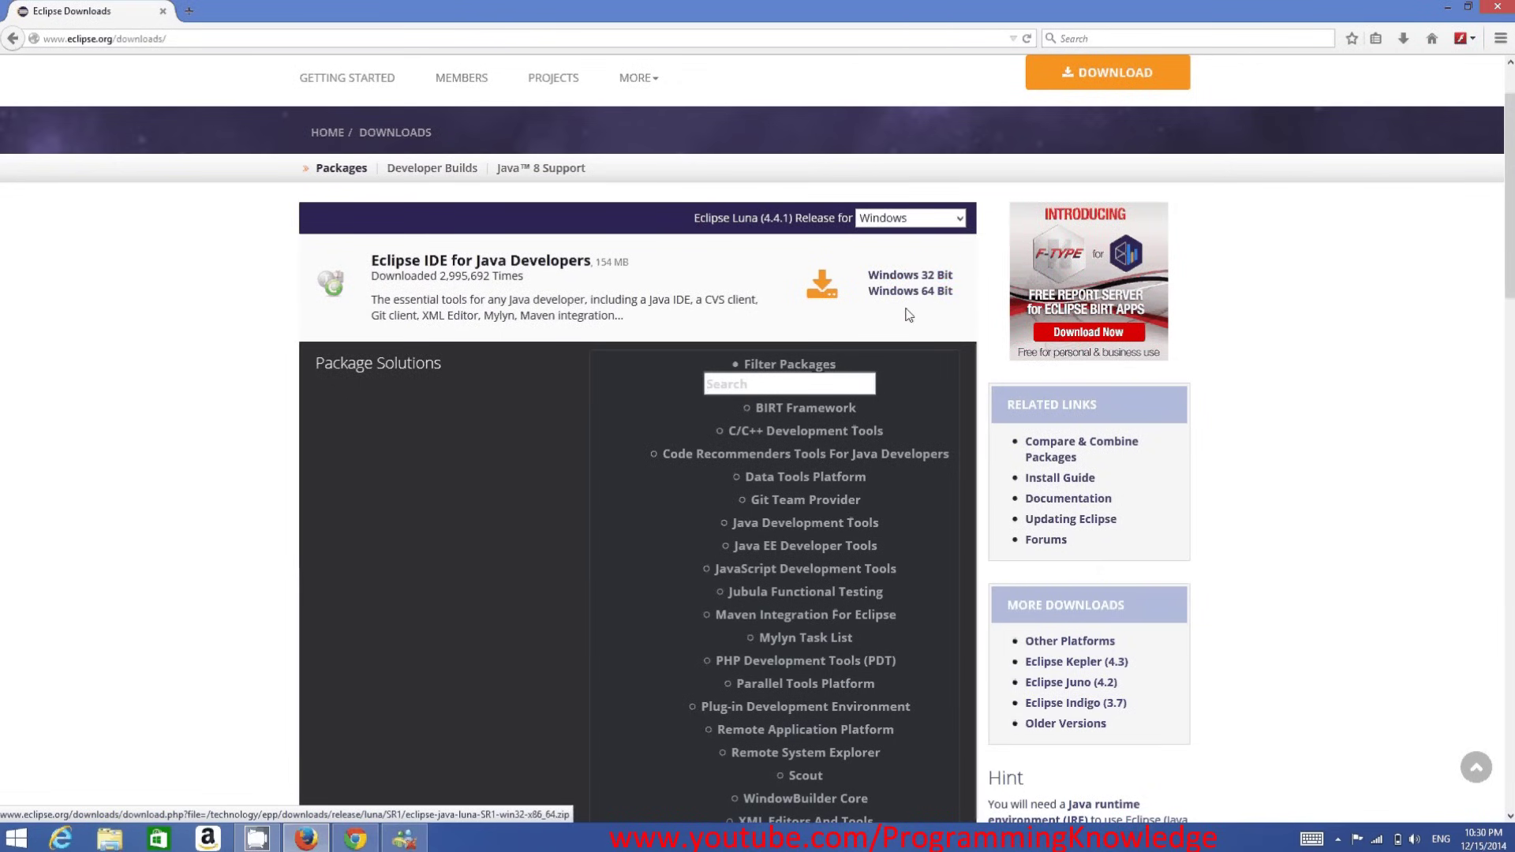
- Download the Windows 64 Bit package of Eclipse IDE for Java Developers from the TU-Dresden (http) mirror, saving the zip file
click(916, 292)
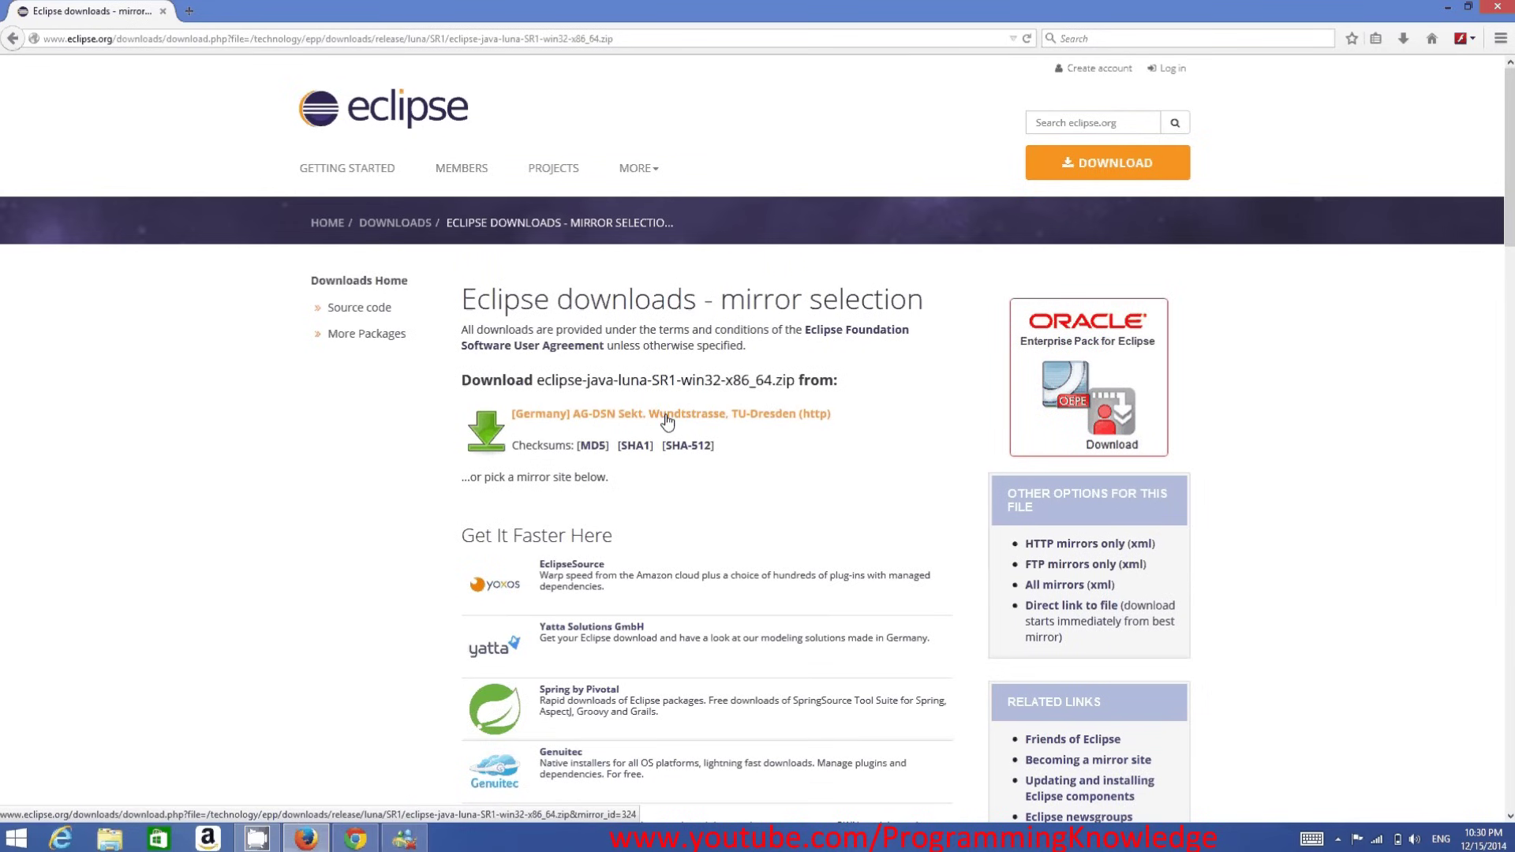
scroll(667, 420, down, 10)
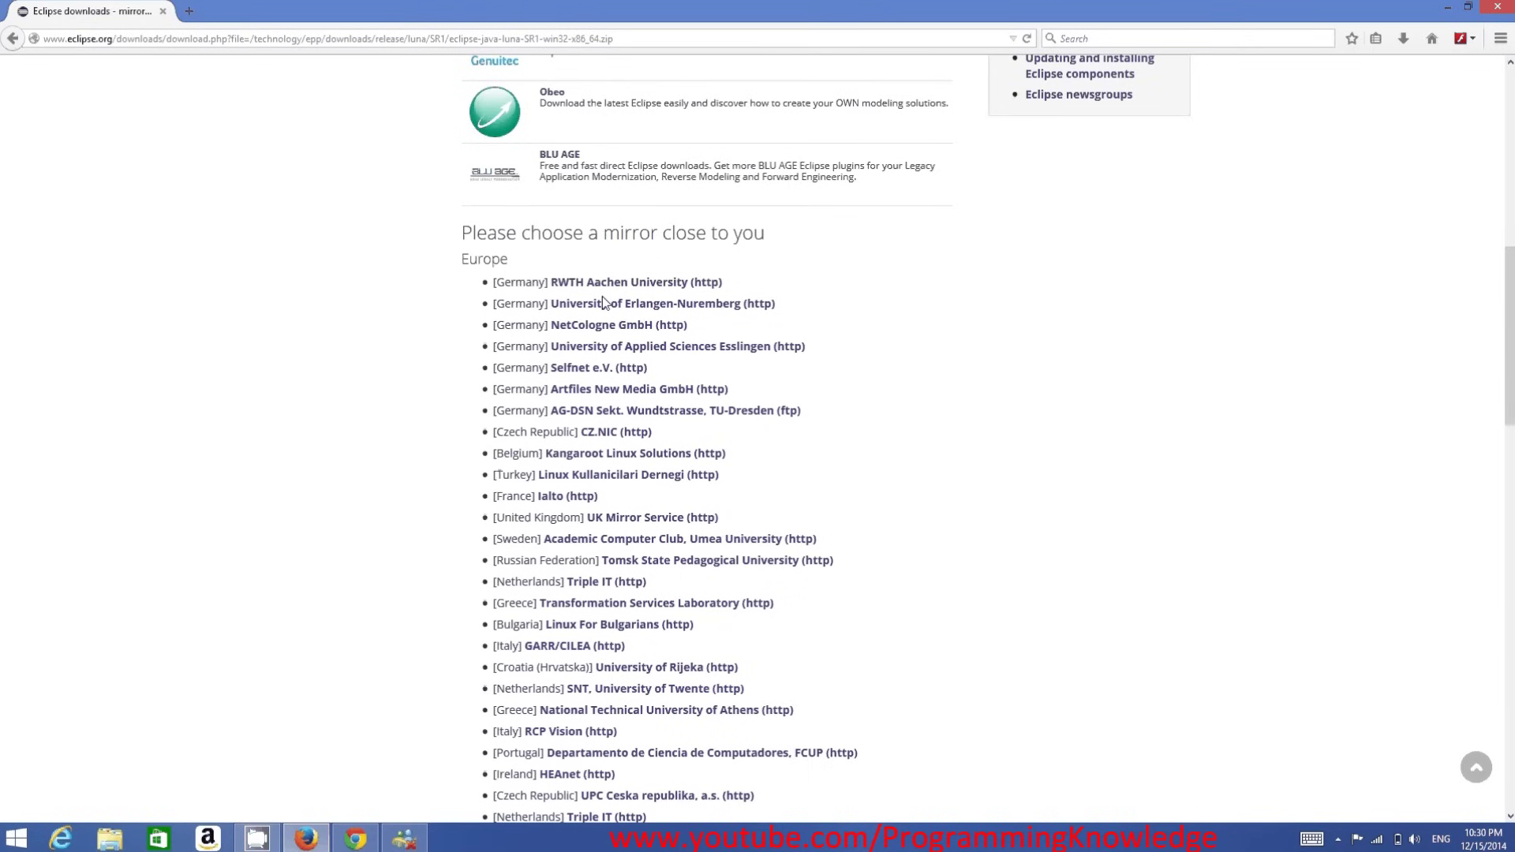
scroll(620, 584, down, 8)
scroll(614, 576, up, 6)
scroll(608, 565, up, 1)
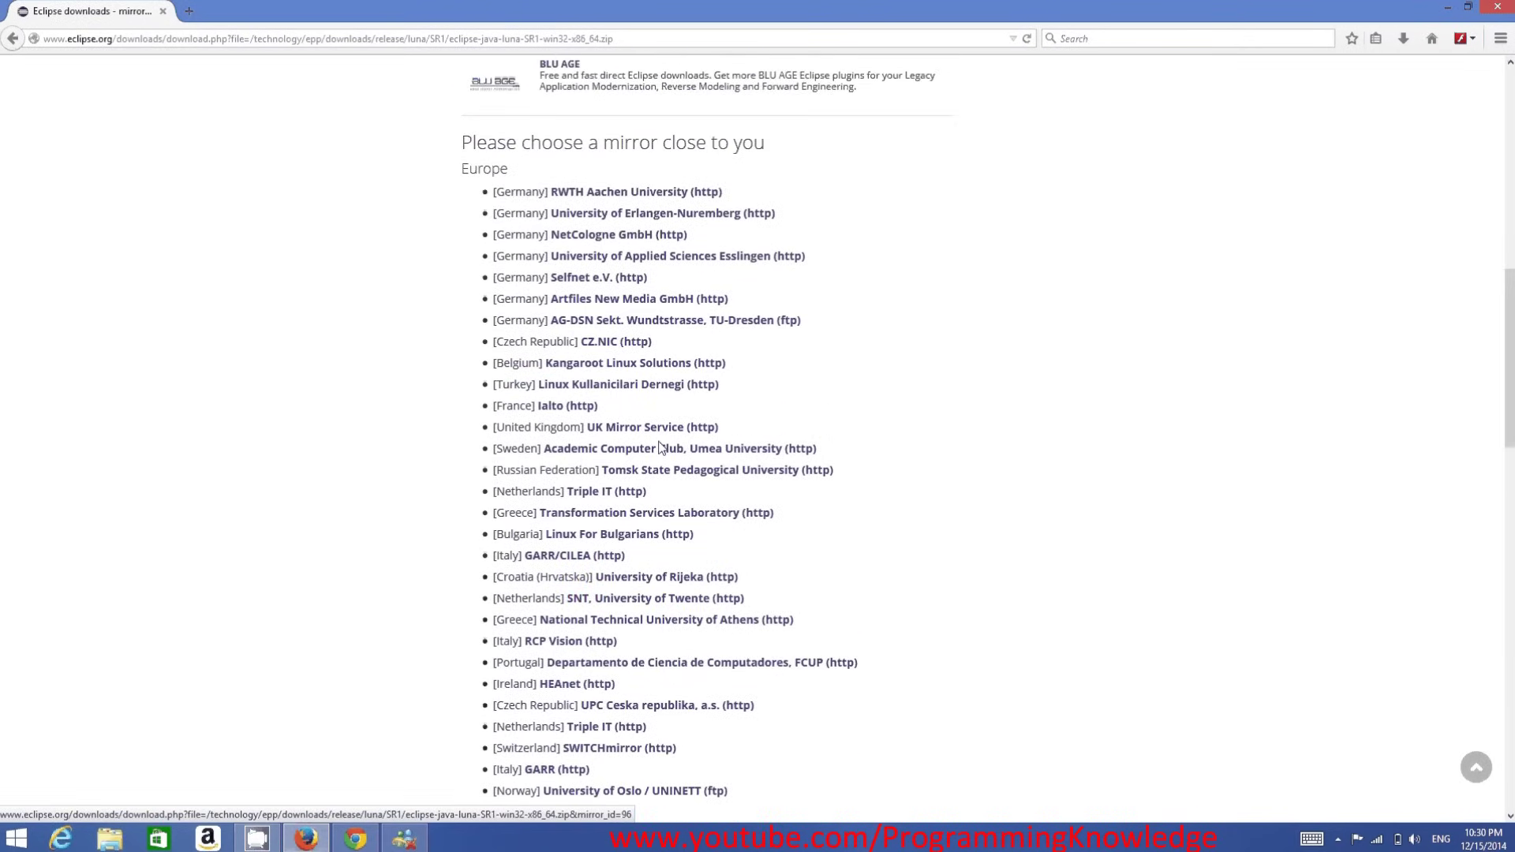
scroll(661, 418, up, 8)
scroll(661, 446, up, 3)
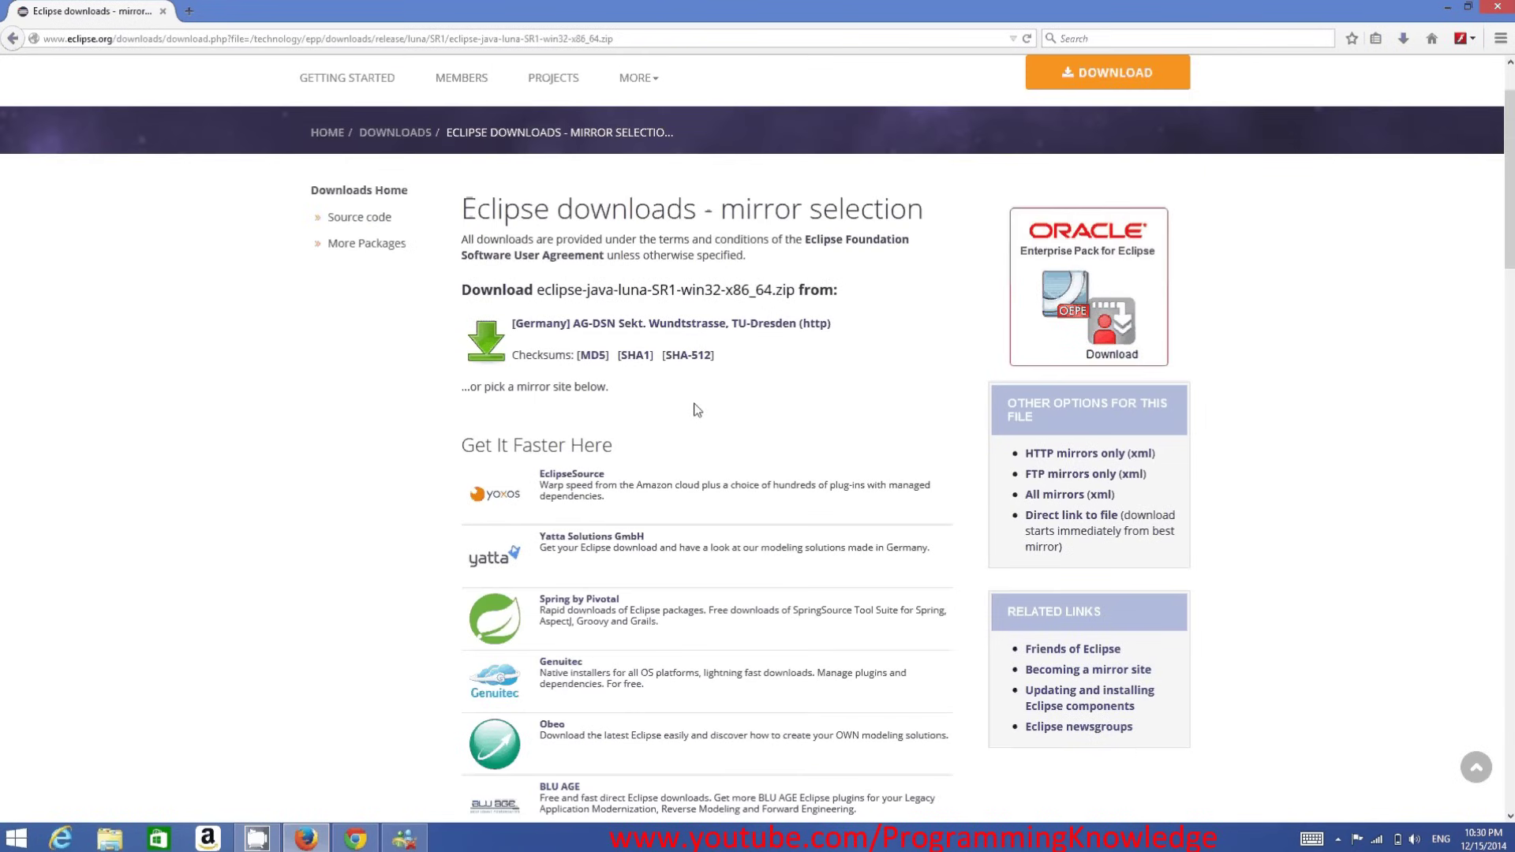
click(711, 327)
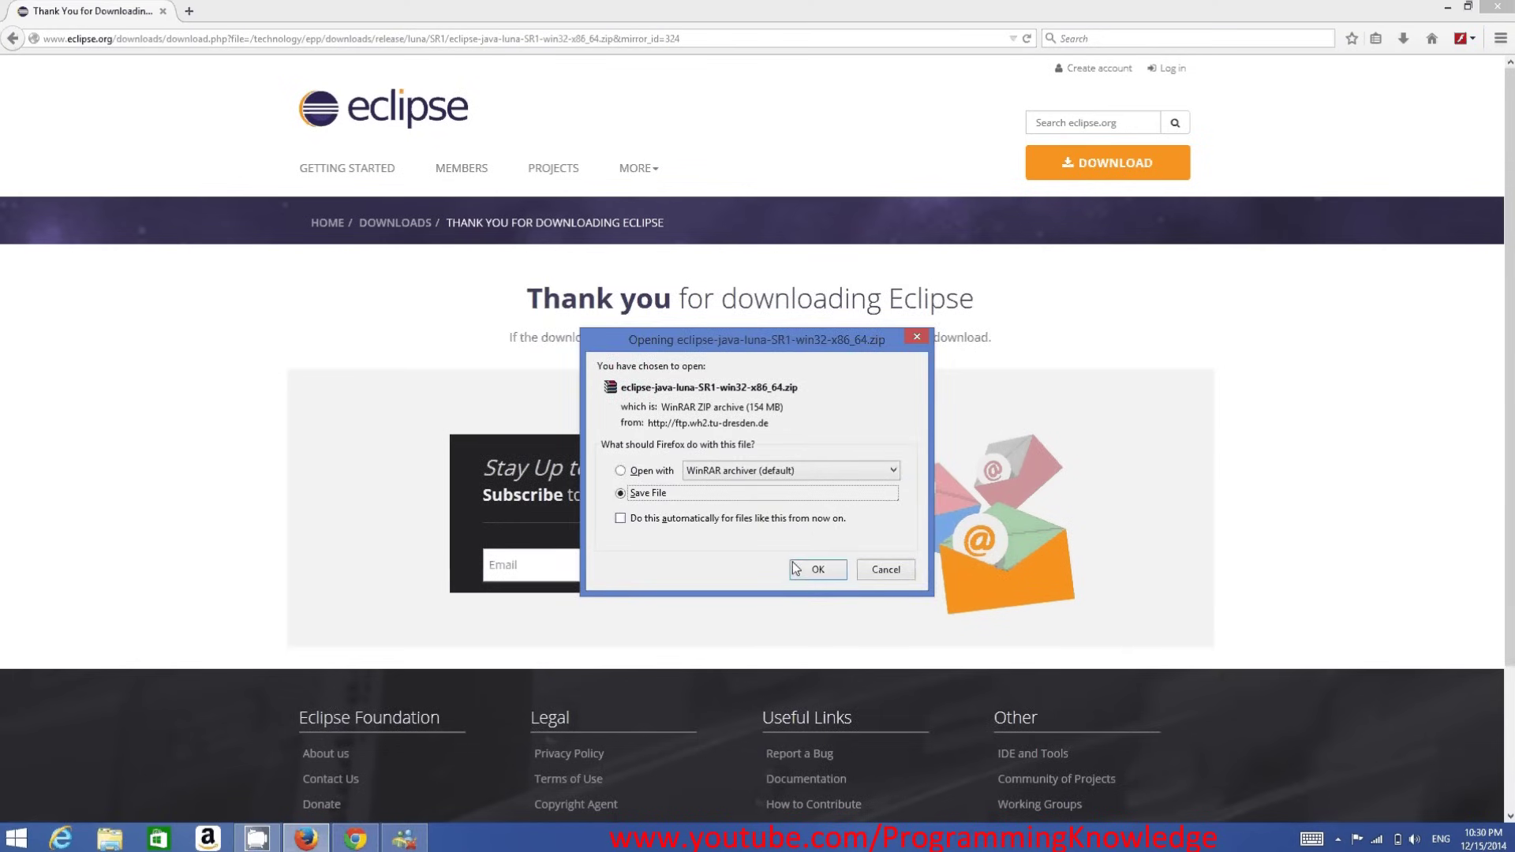
click(810, 570)
- Check the download's progress, open the finished eclipse-java-luna-SR1-win32-x86_64.zip in WinRAR and minimize the browser
click(1403, 46)
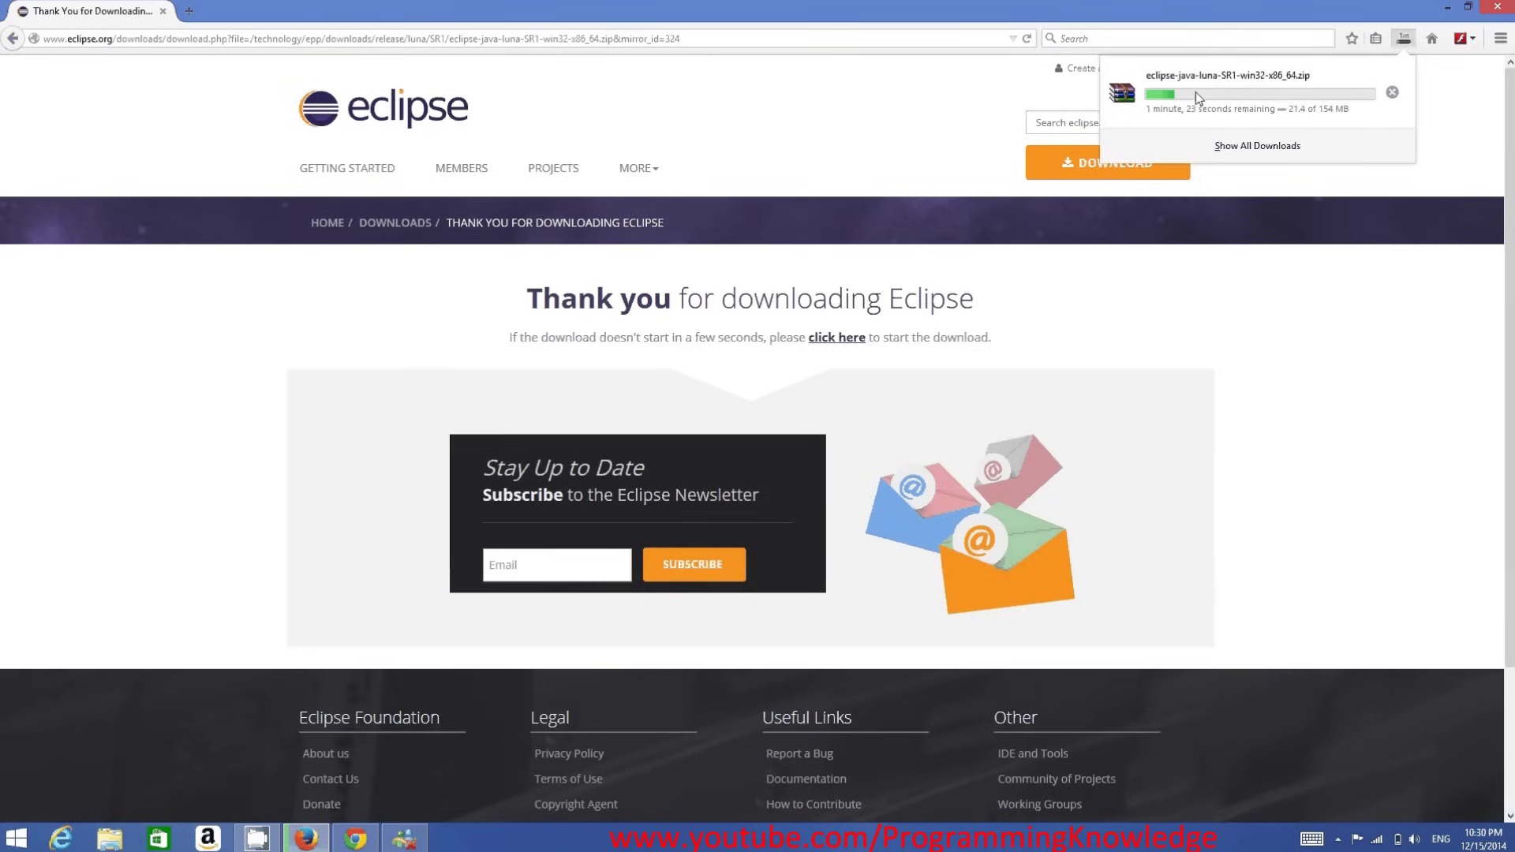
click(823, 848)
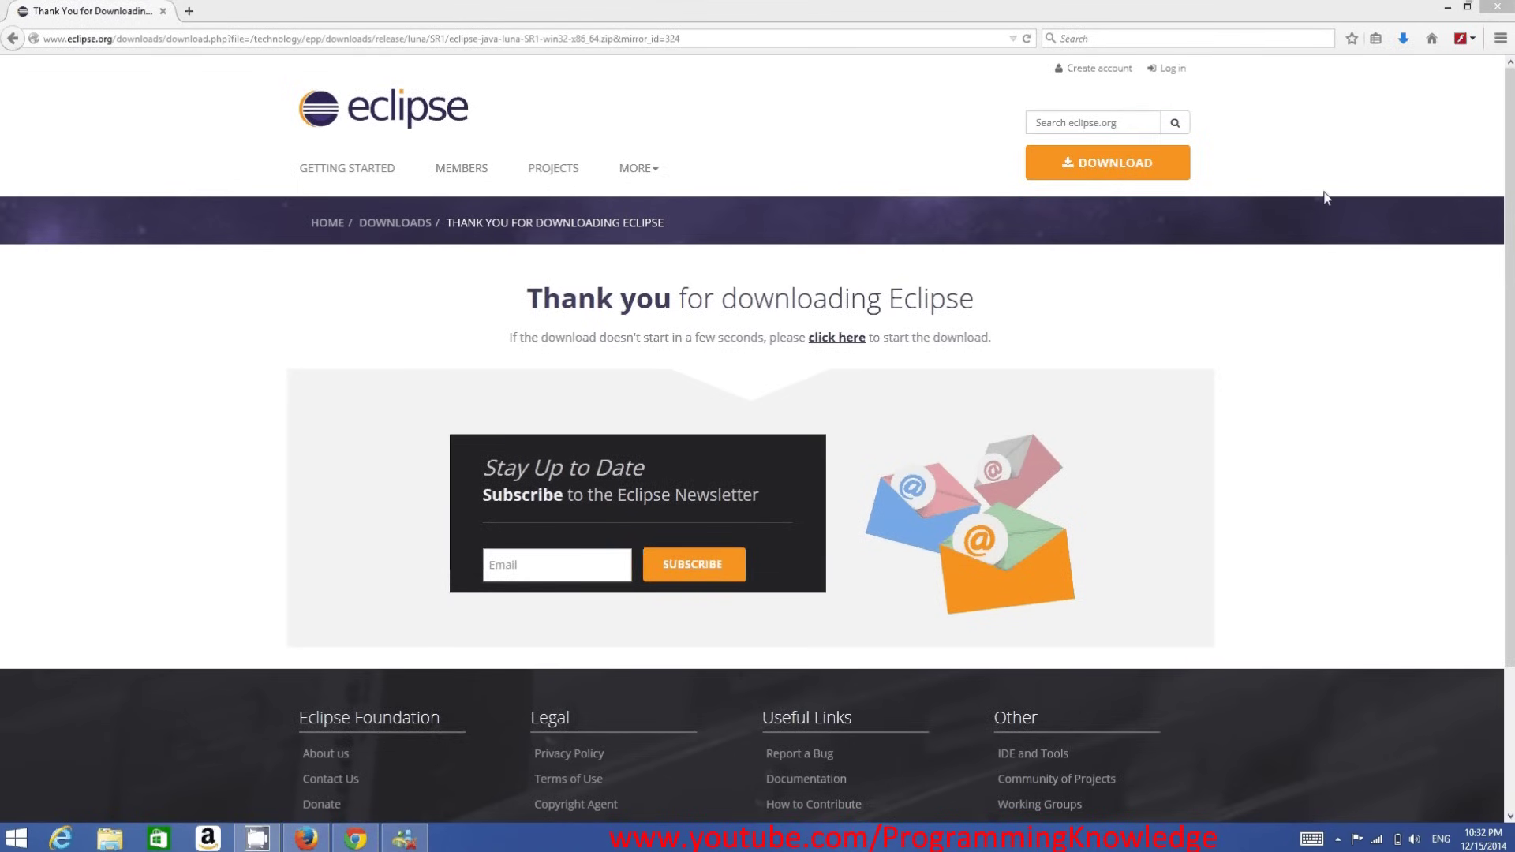
click(1403, 38)
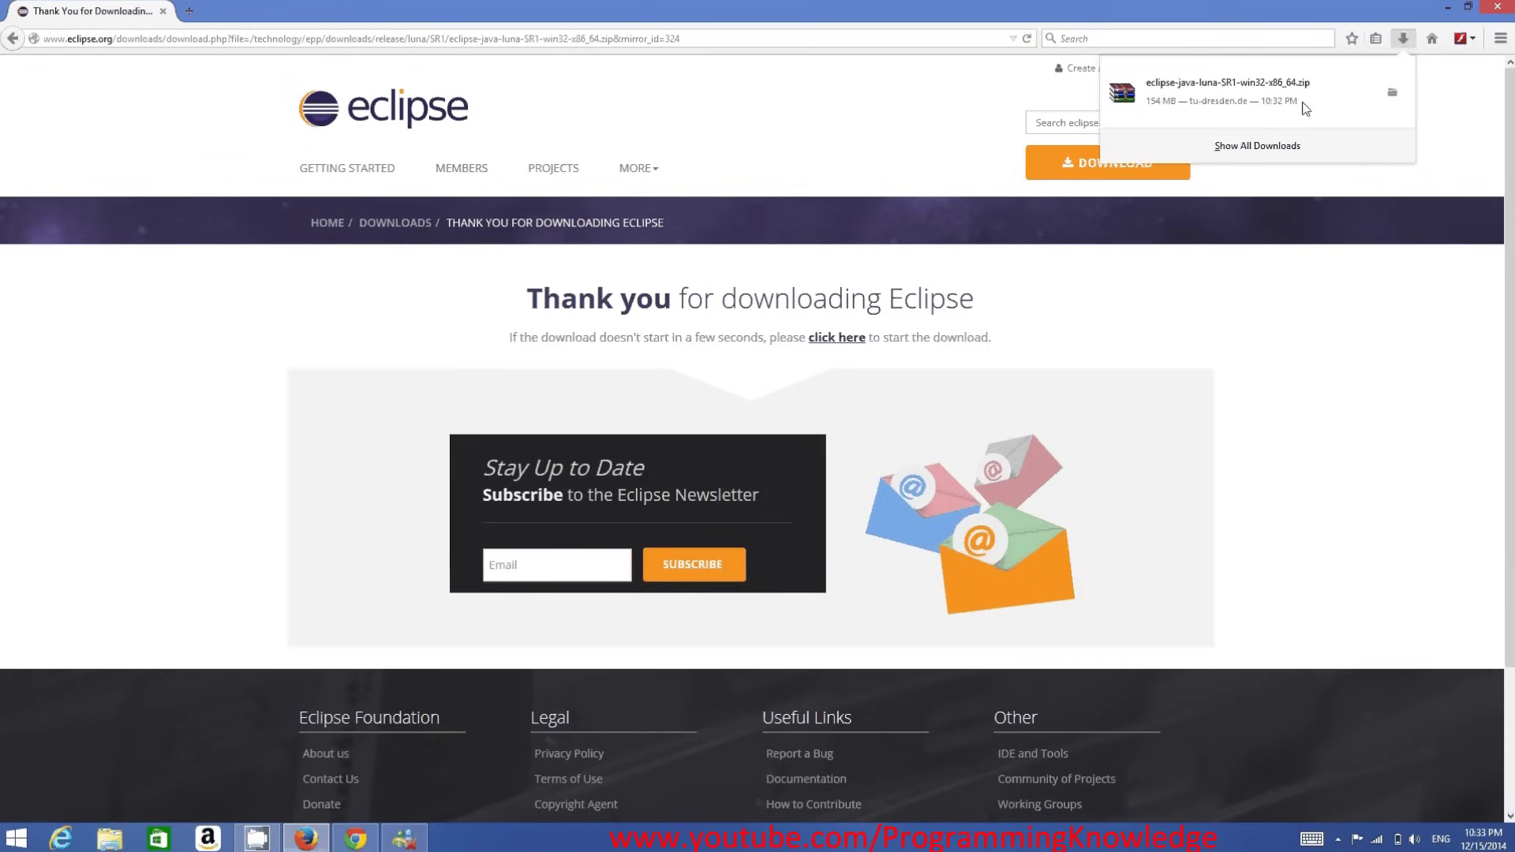
click(1221, 100)
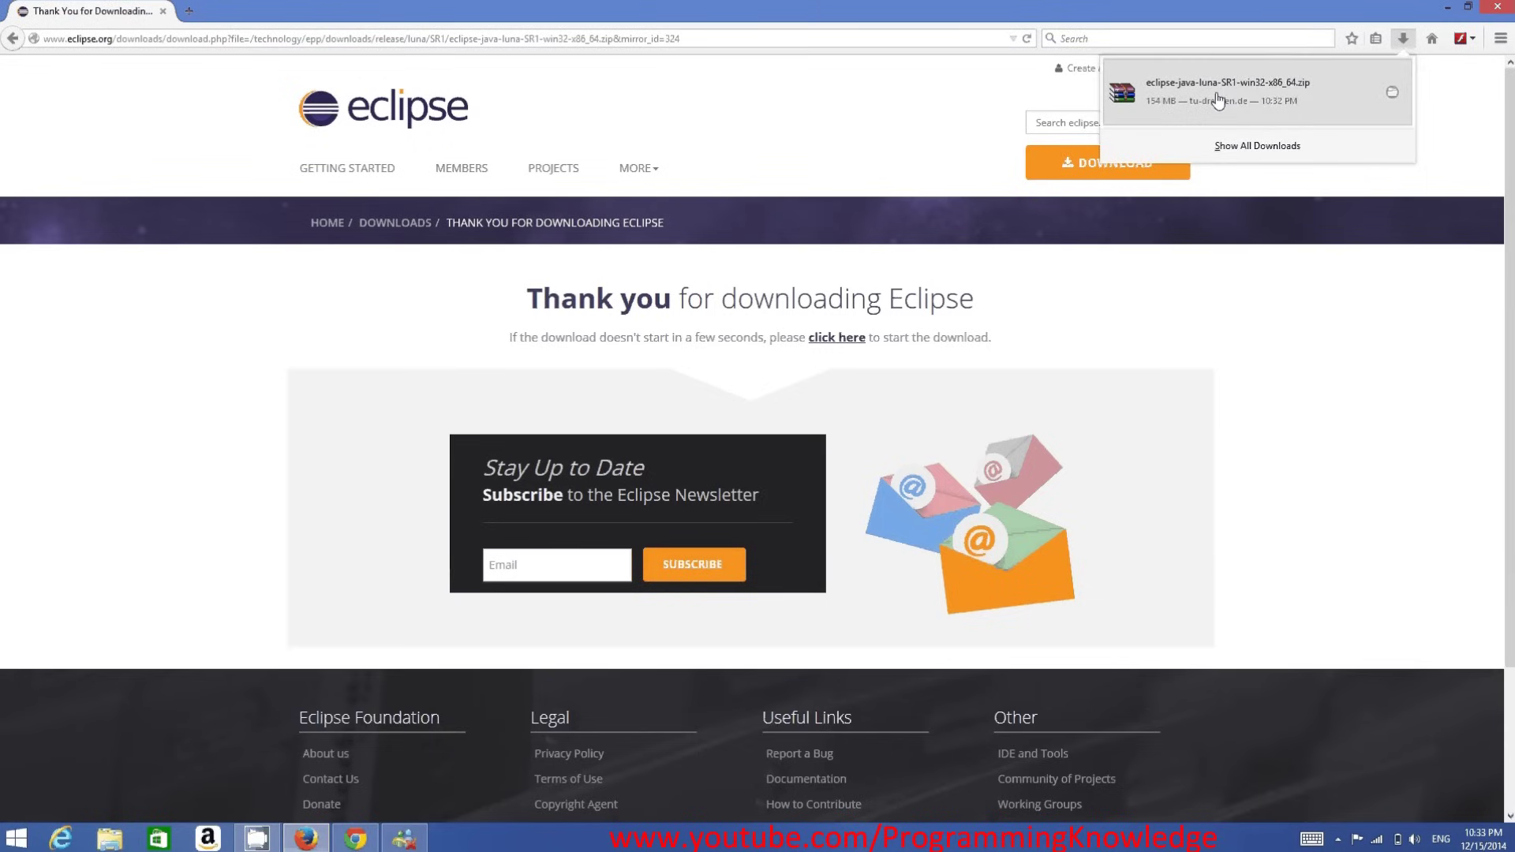
click(1448, 7)
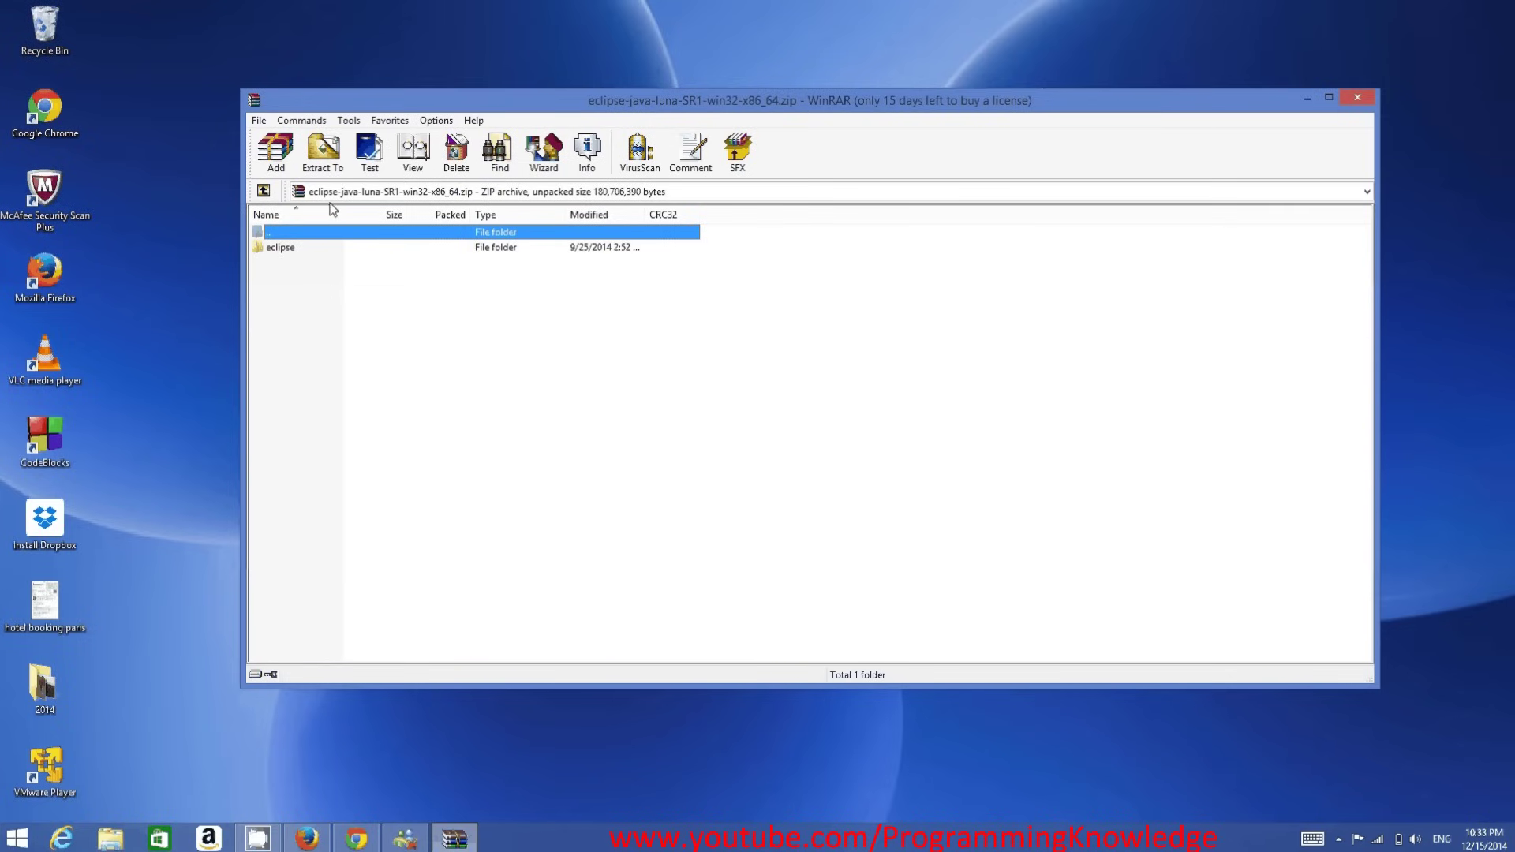
- Extract the Eclipse archive to the root of the C: drive
click(319, 160)
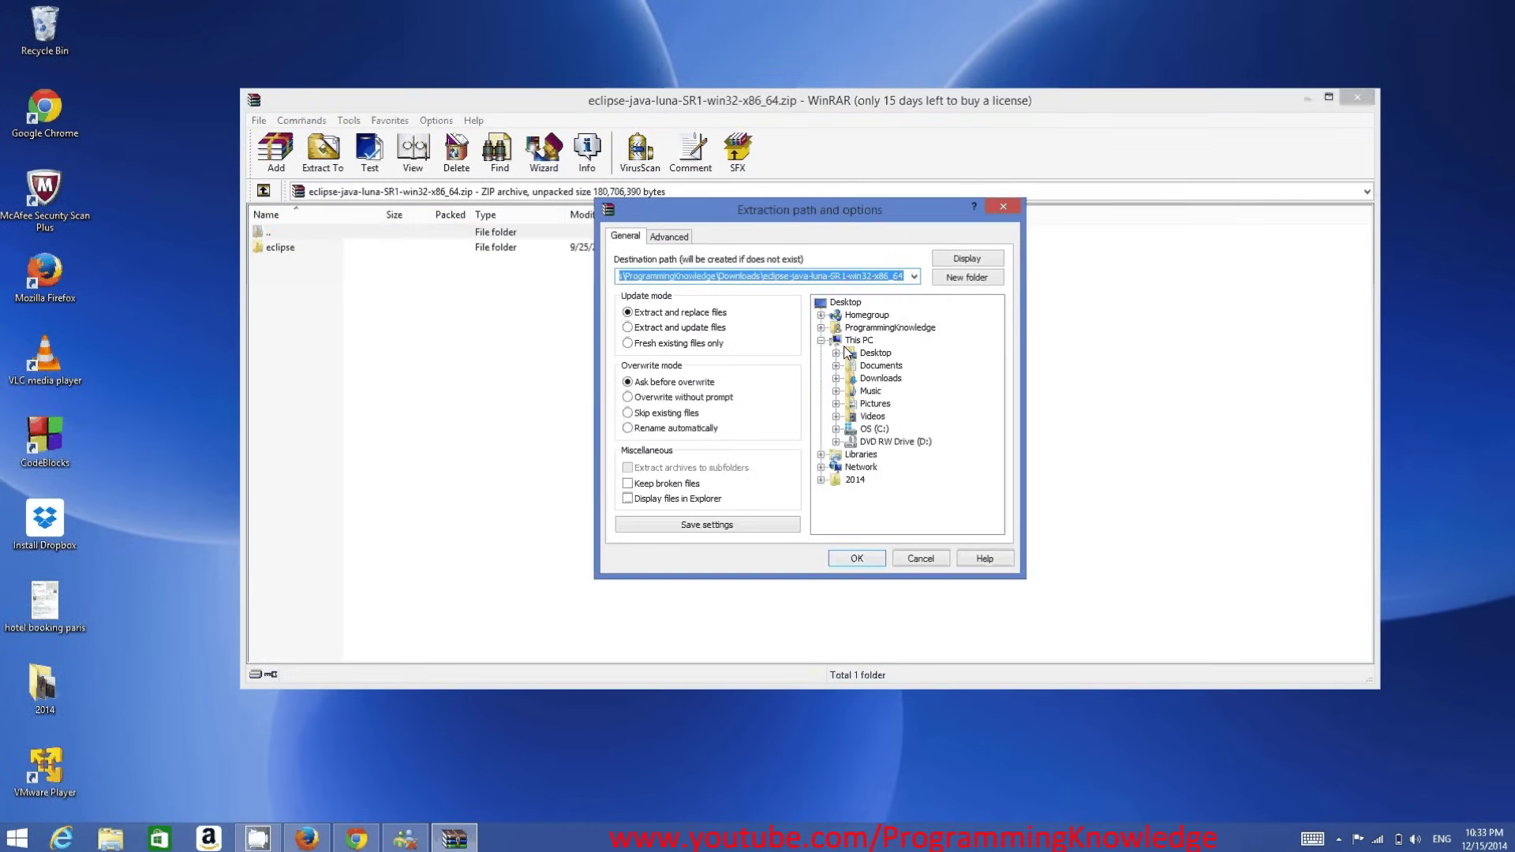
click(871, 431)
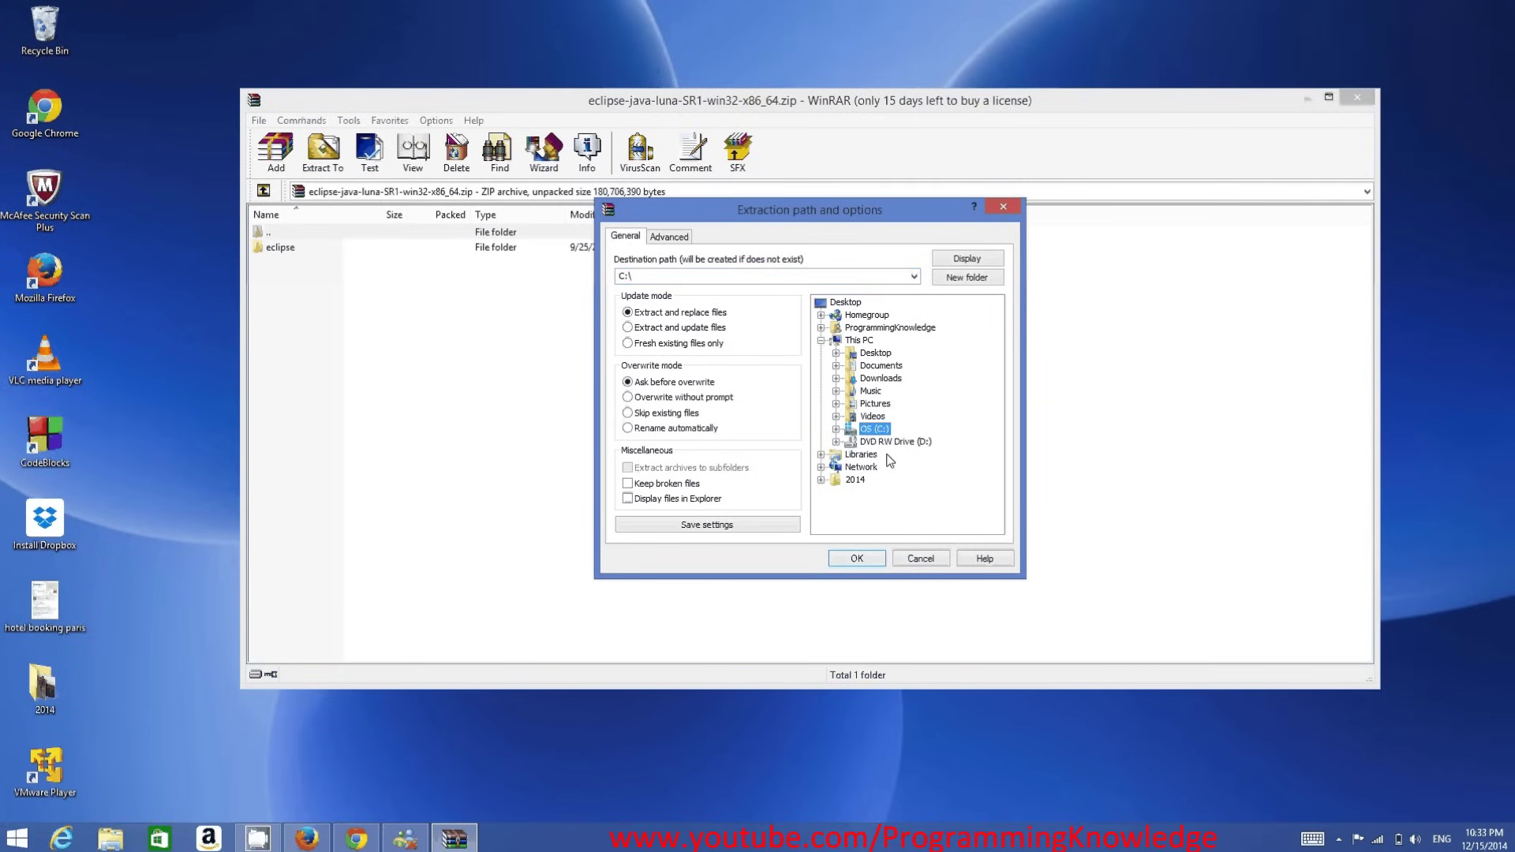
click(863, 557)
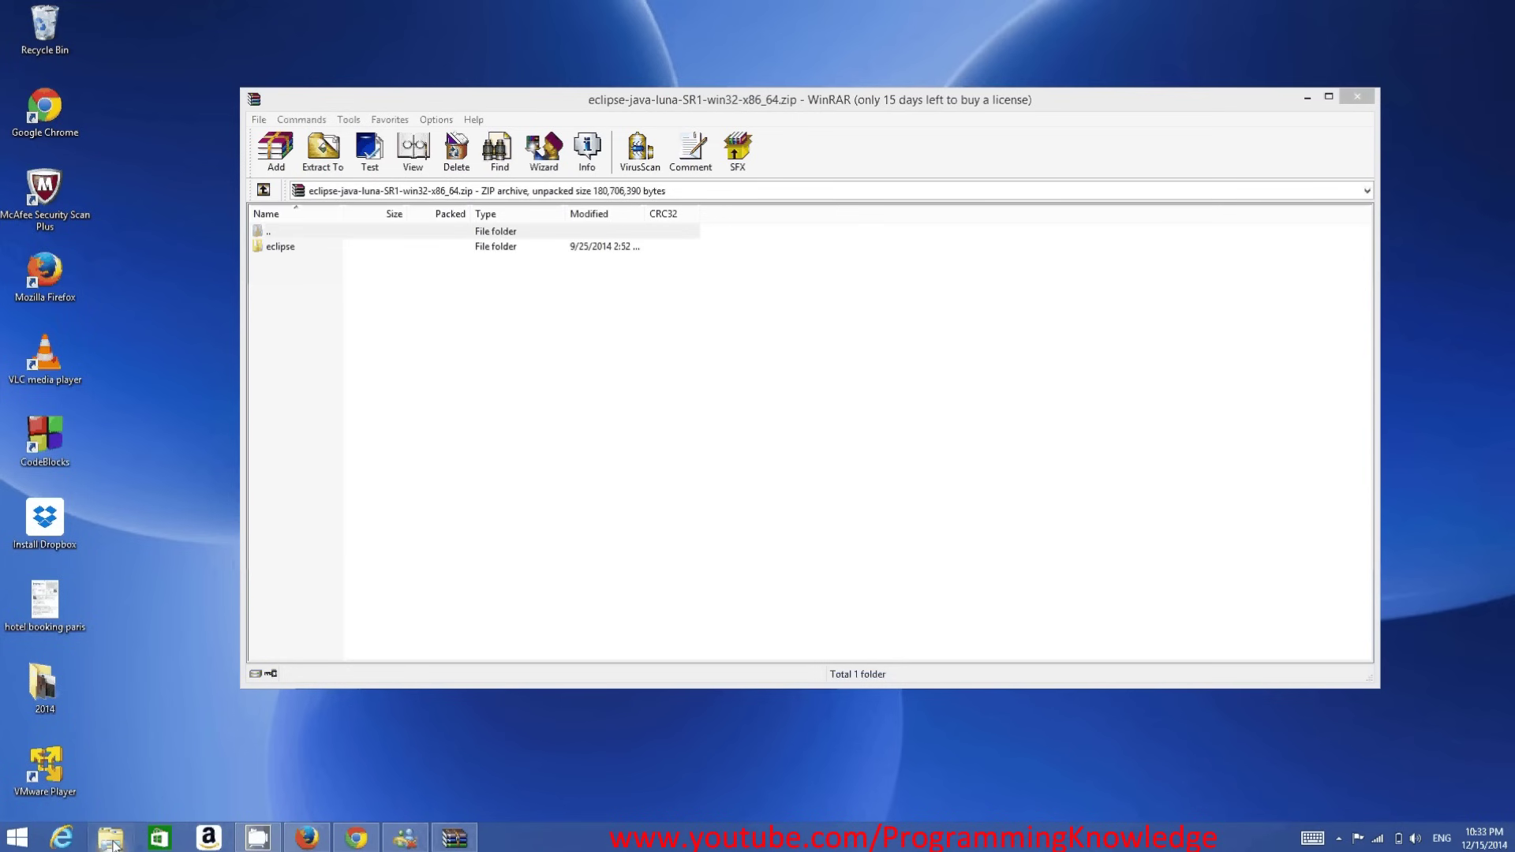
- Open the extracted eclipse folder on the C: drive in File Explorer and look over its contents
click(112, 841)
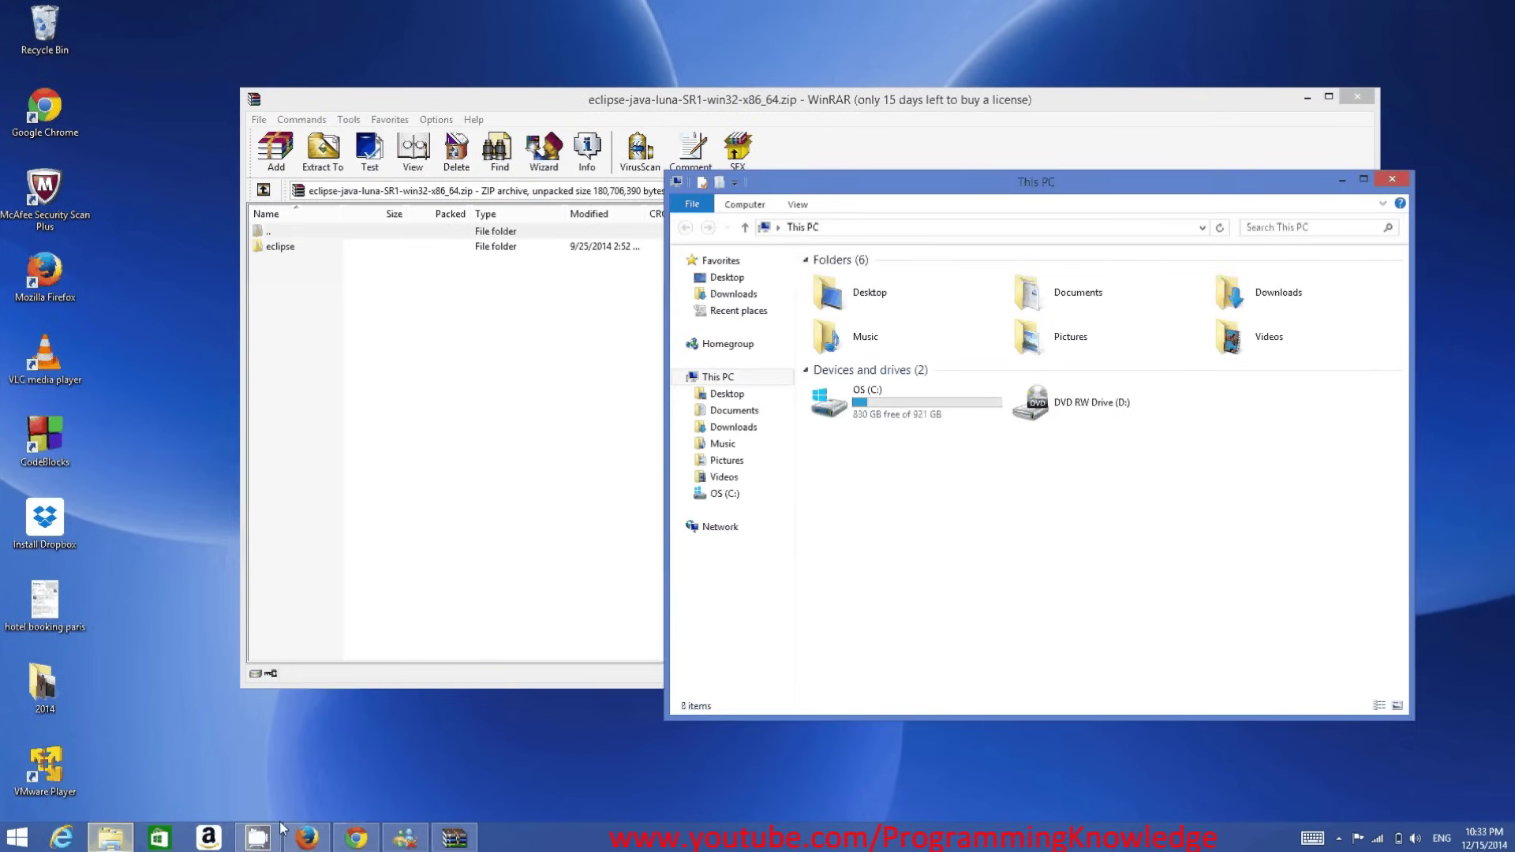
double_click(890, 409)
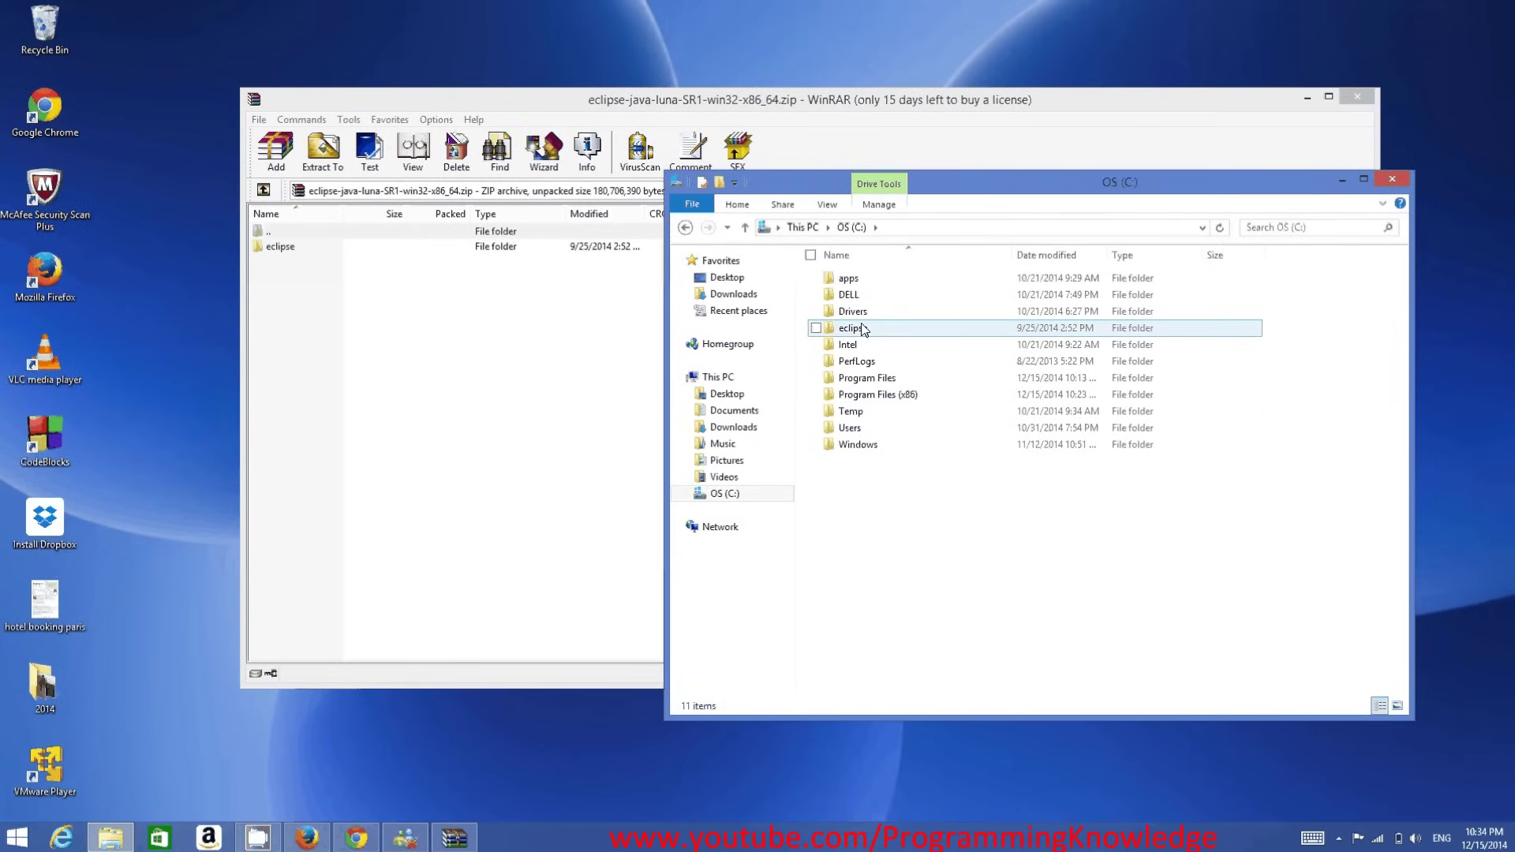
double_click(853, 329)
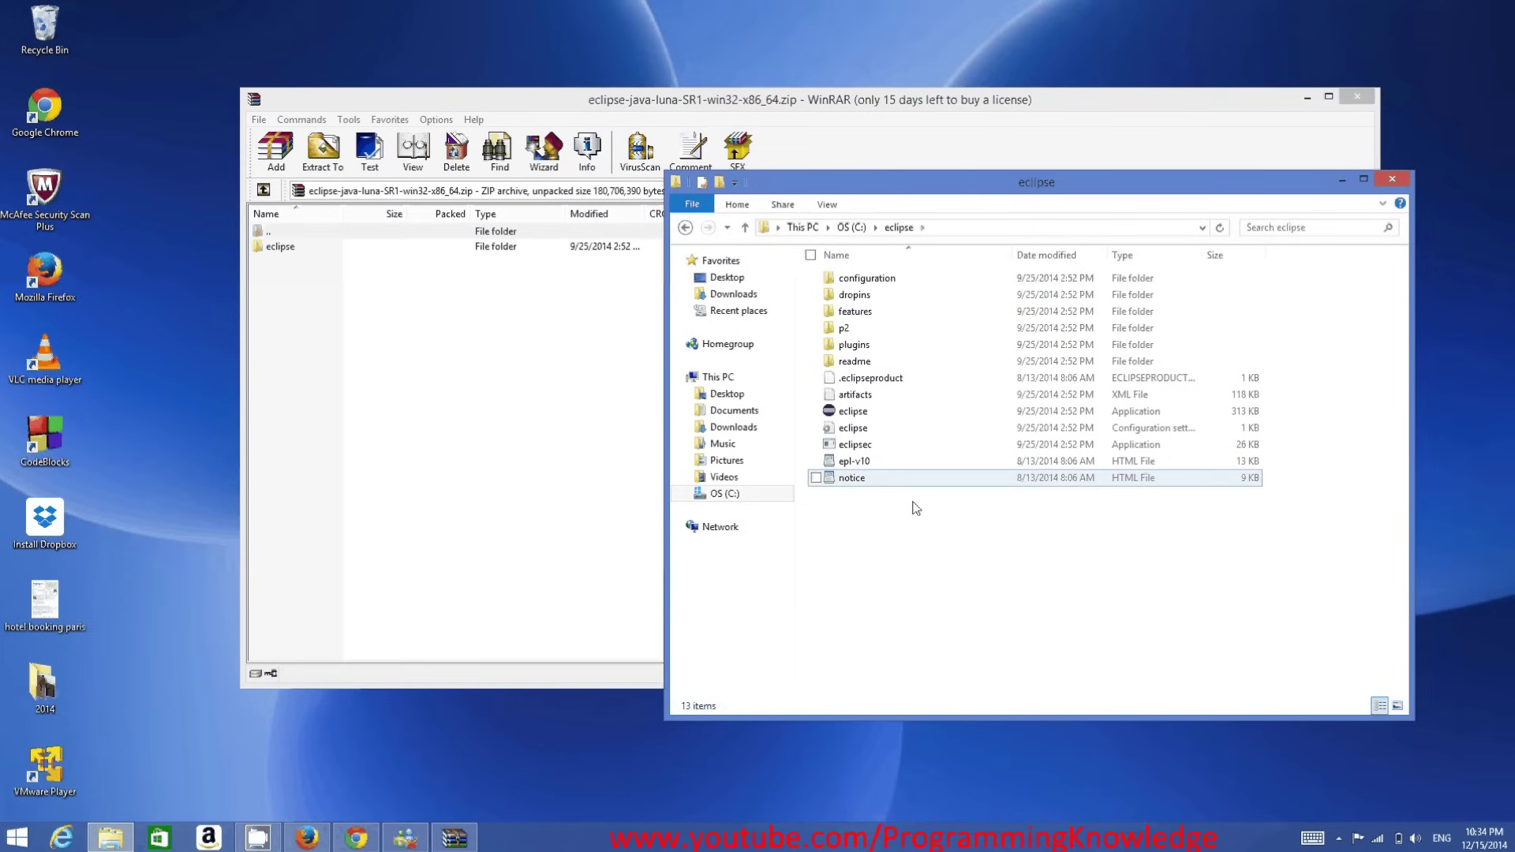
drag(1343, 602, 829, 282)
click(997, 559)
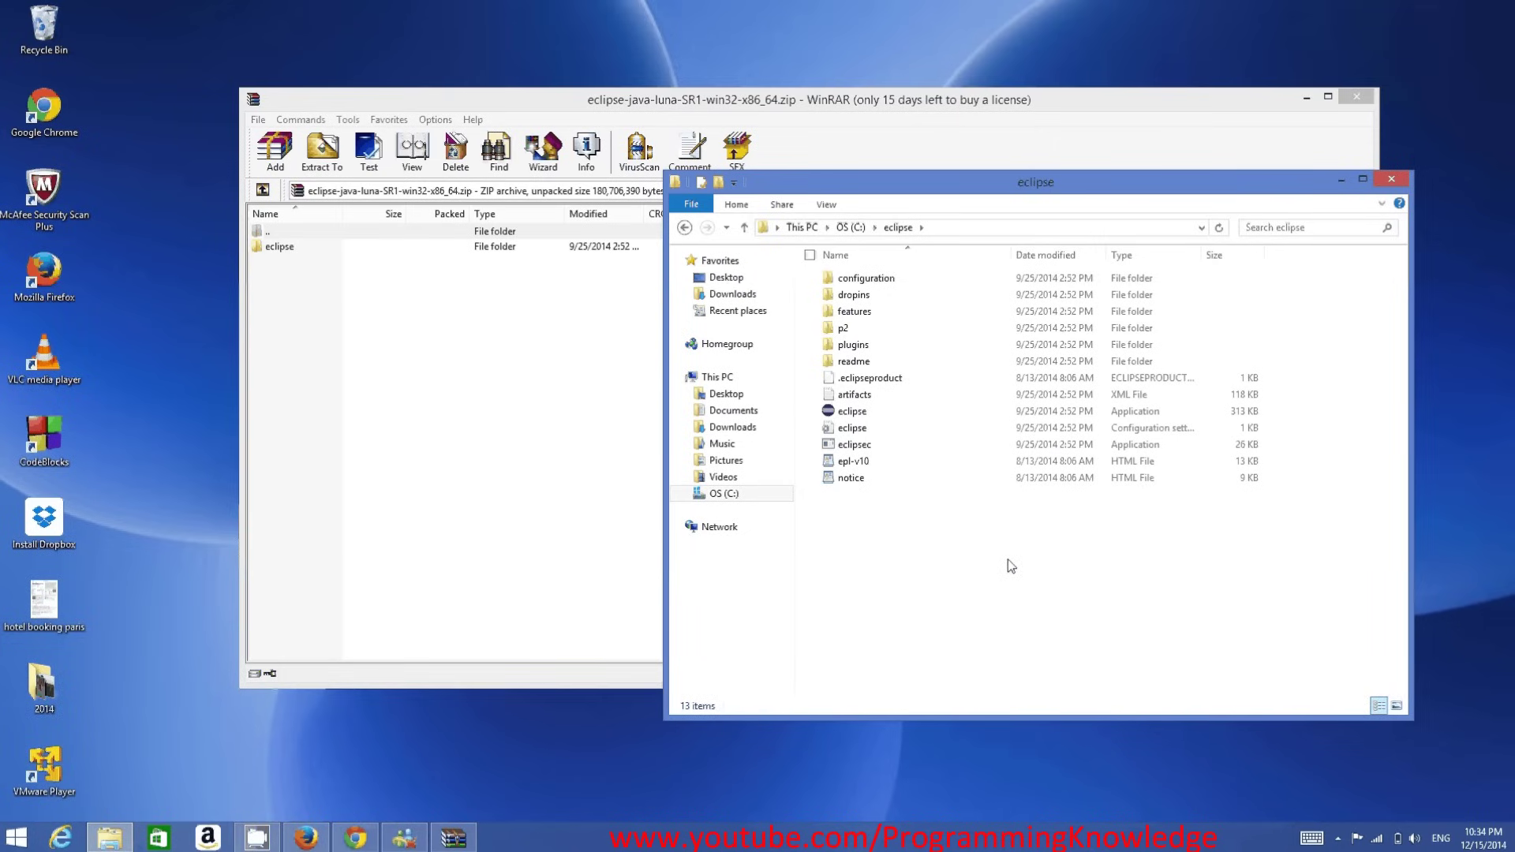
- Create a shortcut to the eclipse application and move it from the eclipse folder to the desktop
click(858, 417)
right_click(858, 417)
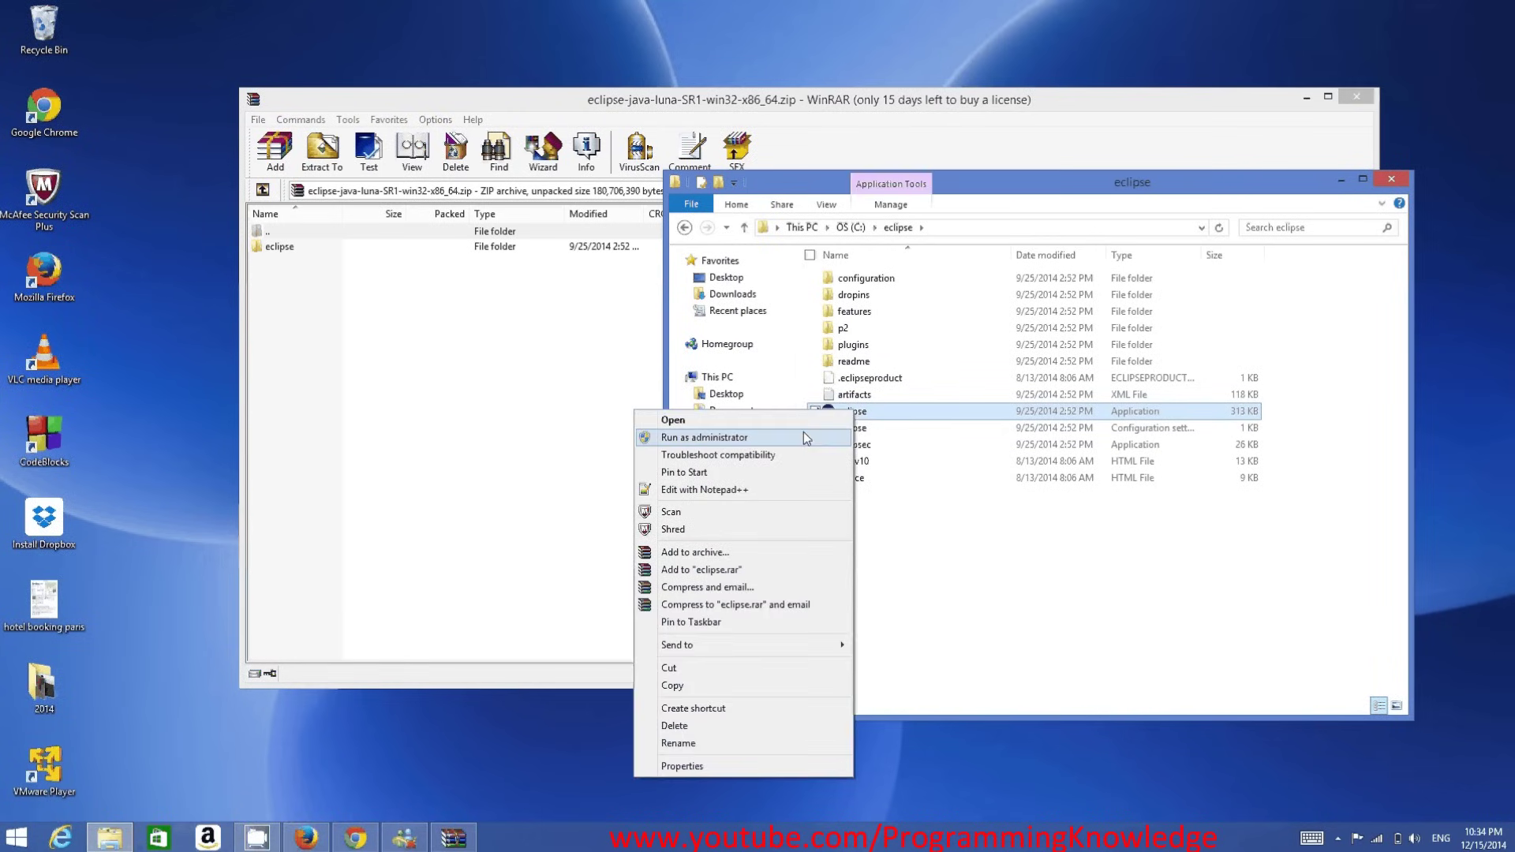
click(717, 708)
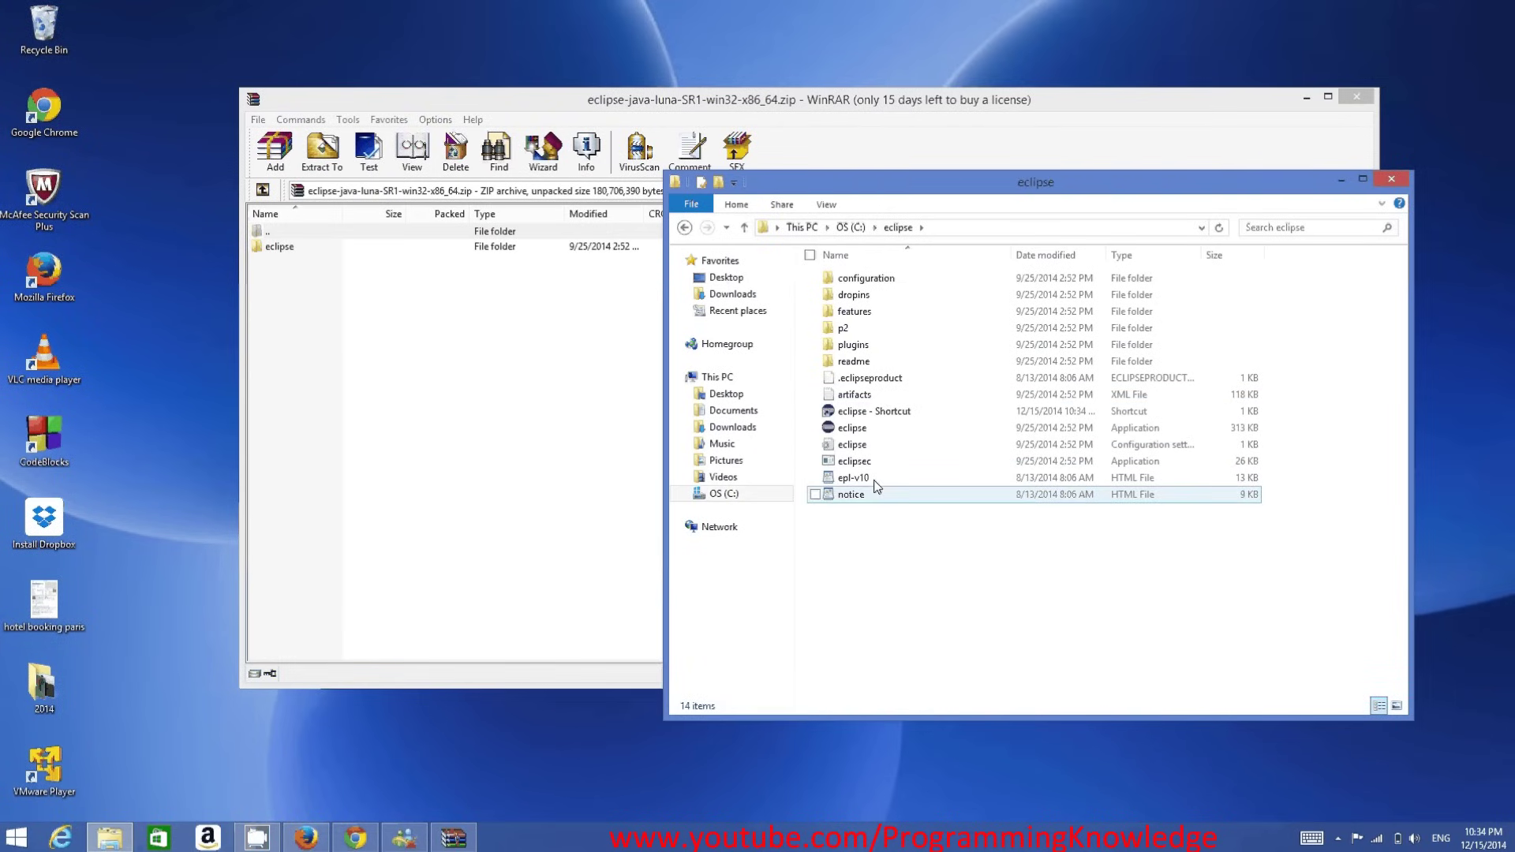
drag(875, 412, 143, 89)
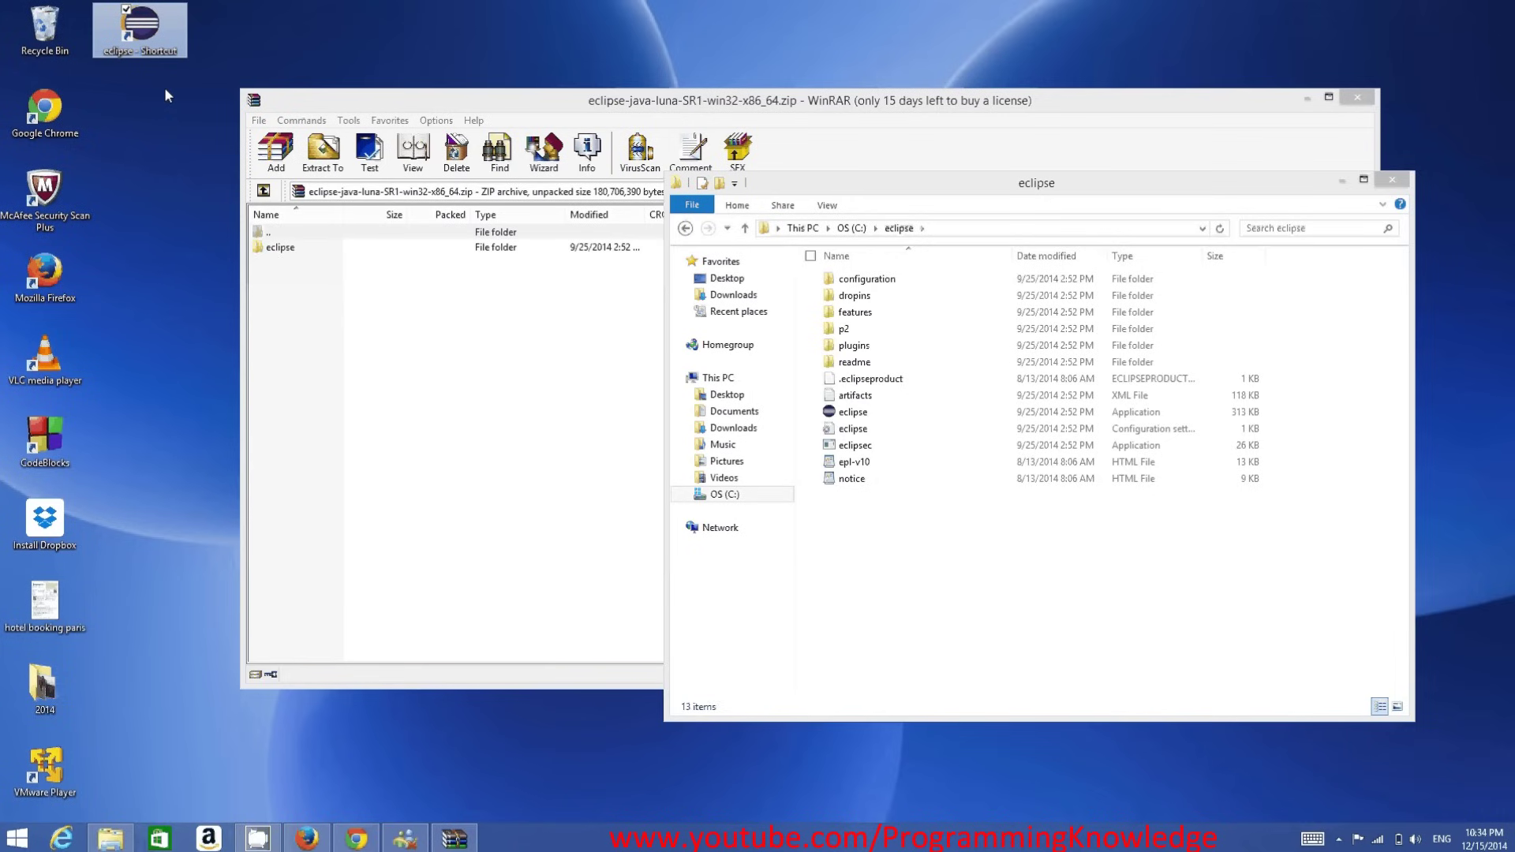
- Launch the eclipse application from its folder and close the WinRAR window
double_click(857, 413)
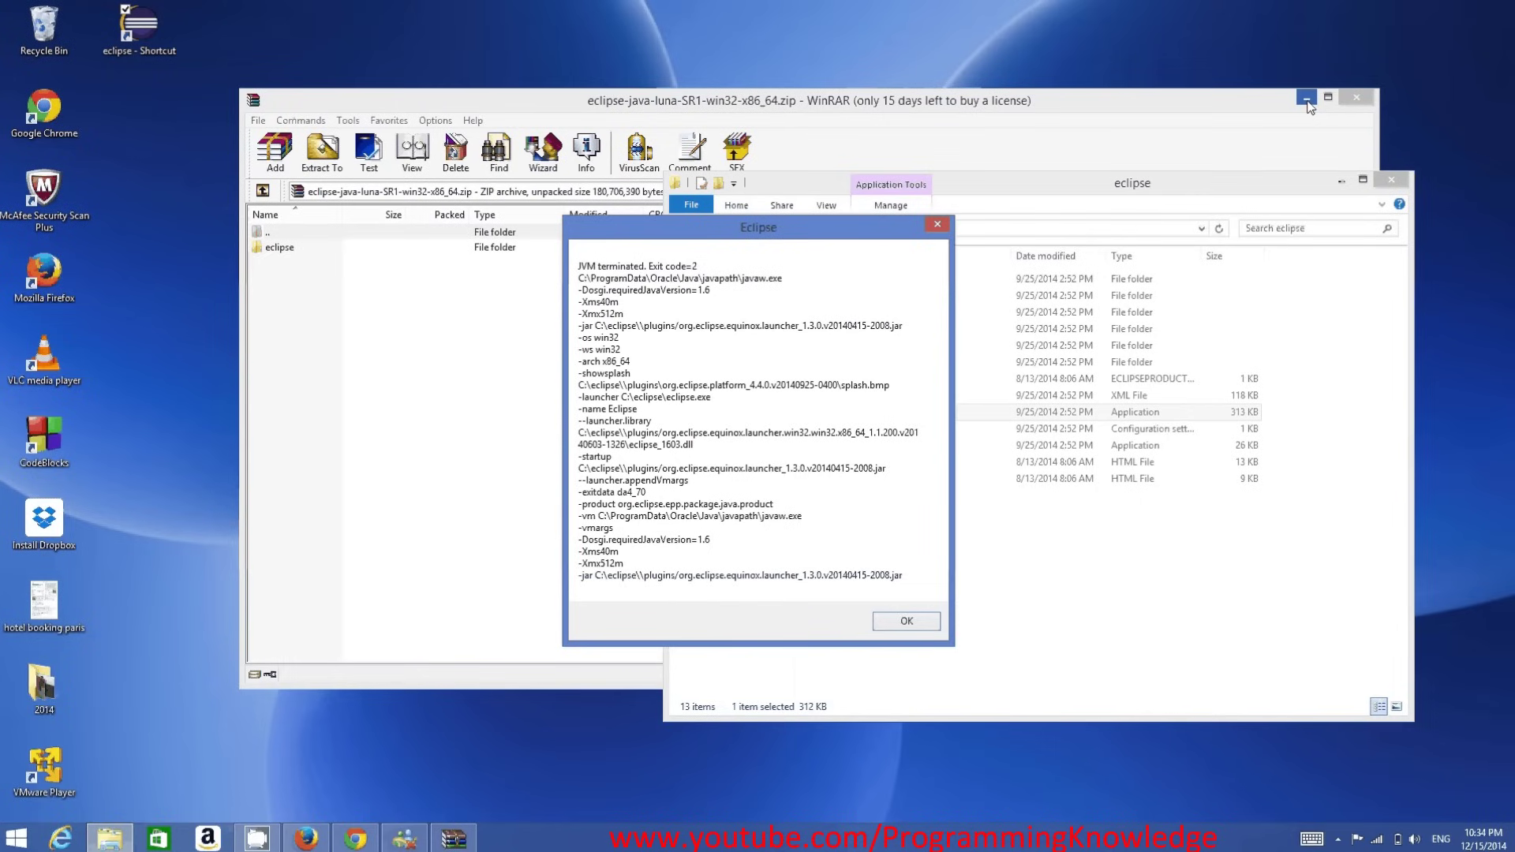
click(1355, 103)
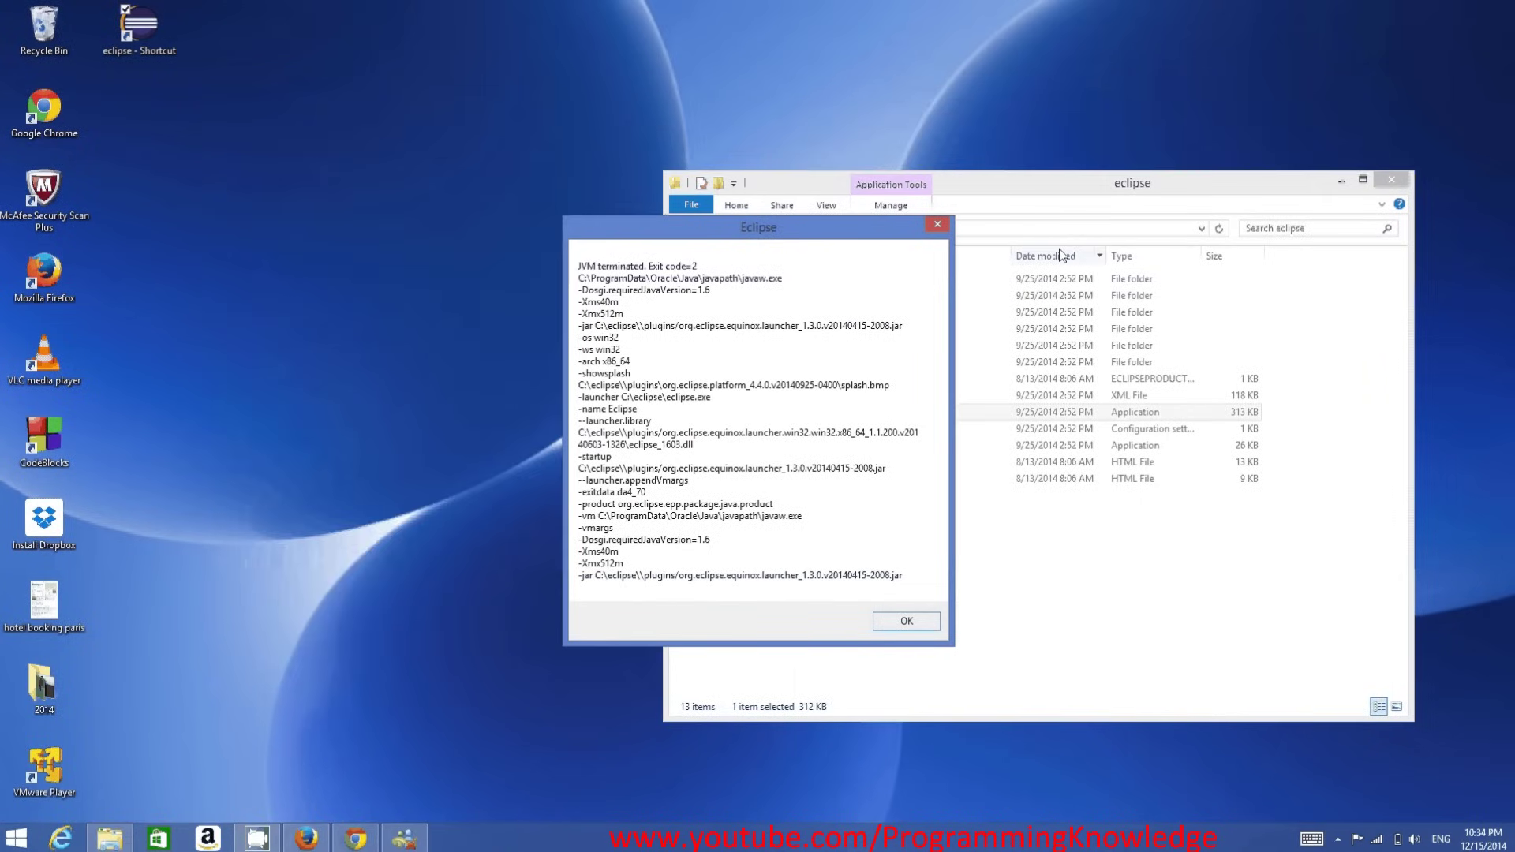
drag(809, 237, 855, 225)
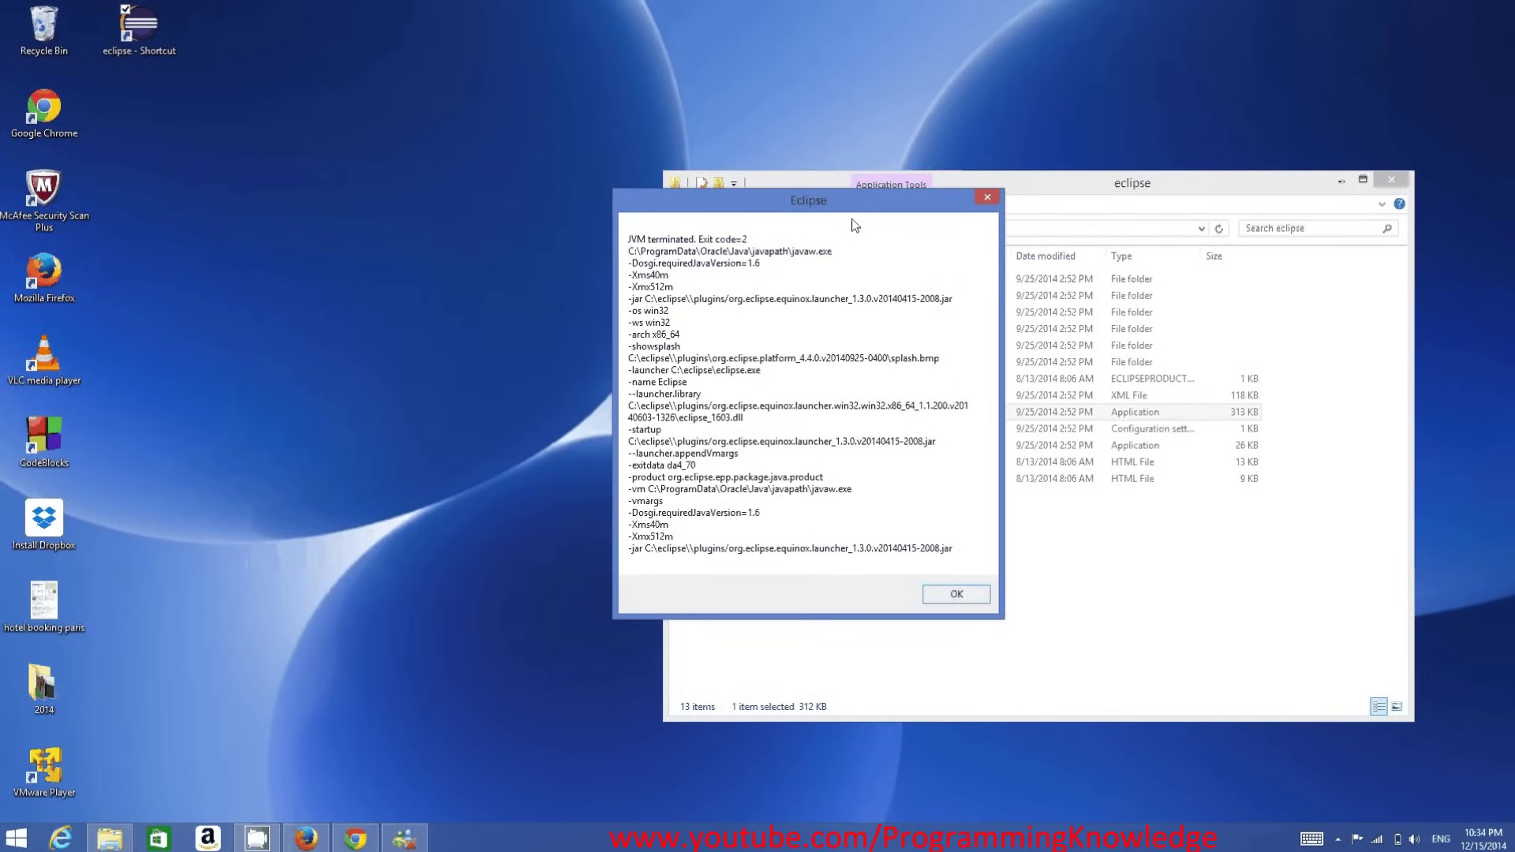
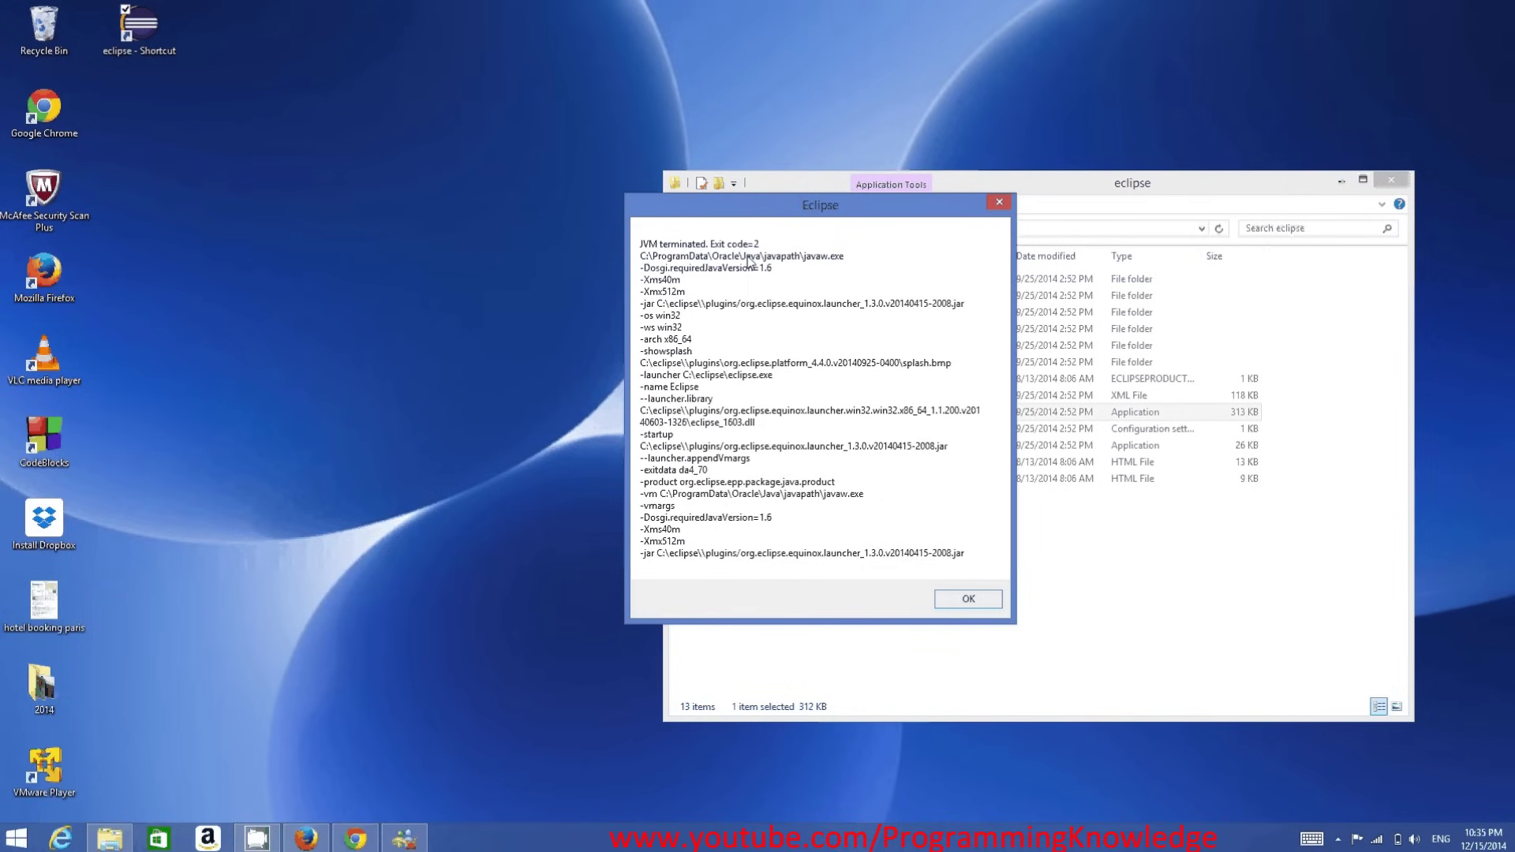
- Place the Eclipse message beside the File Explorer window and compare its javaw.exe path with the folders in the C: drive root
drag(785, 217, 438, 235)
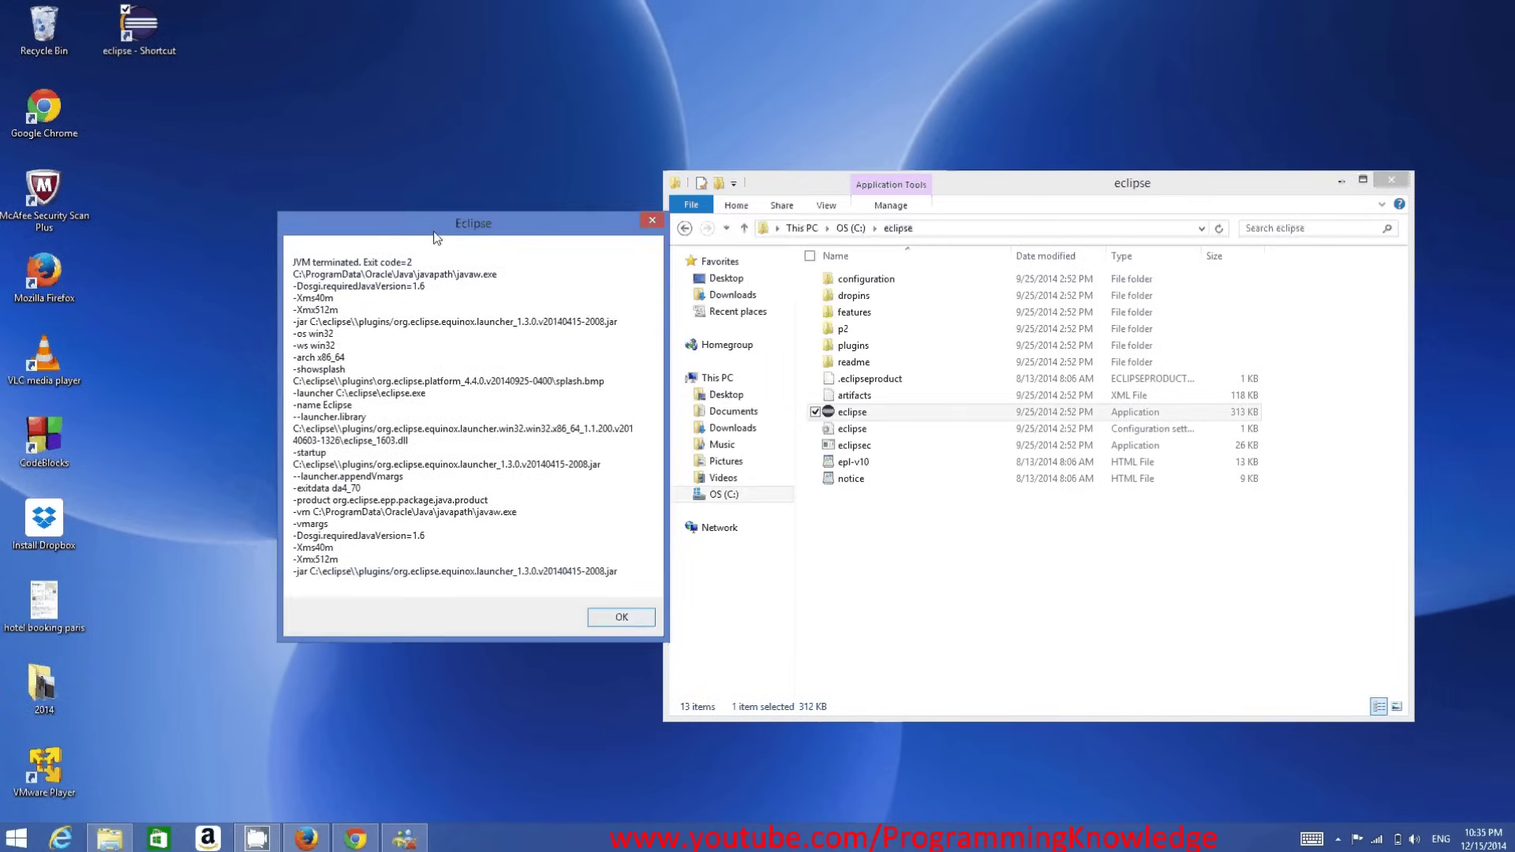
click(844, 229)
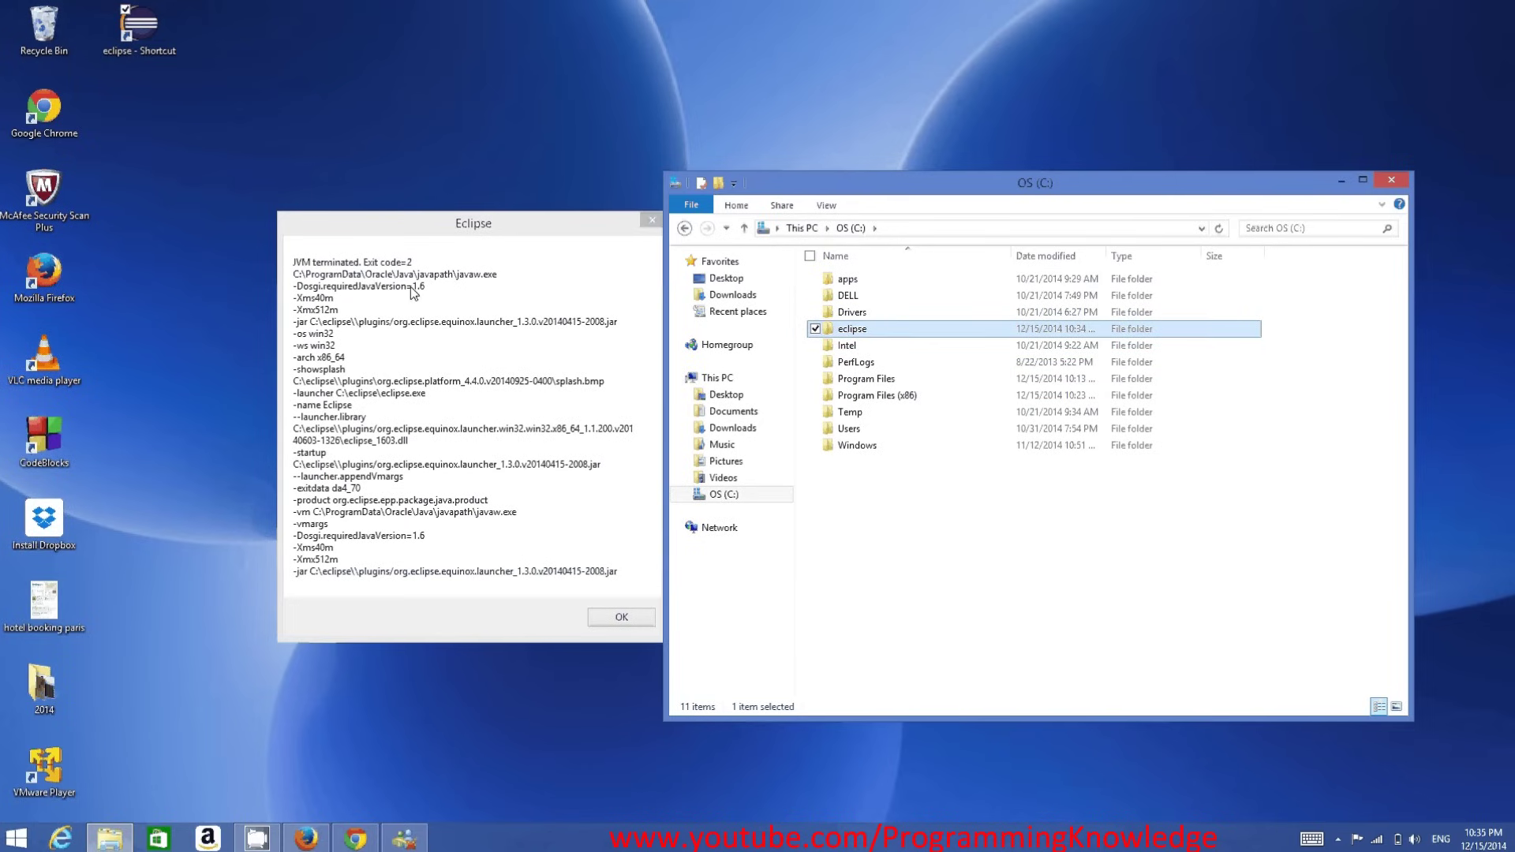
click(298, 280)
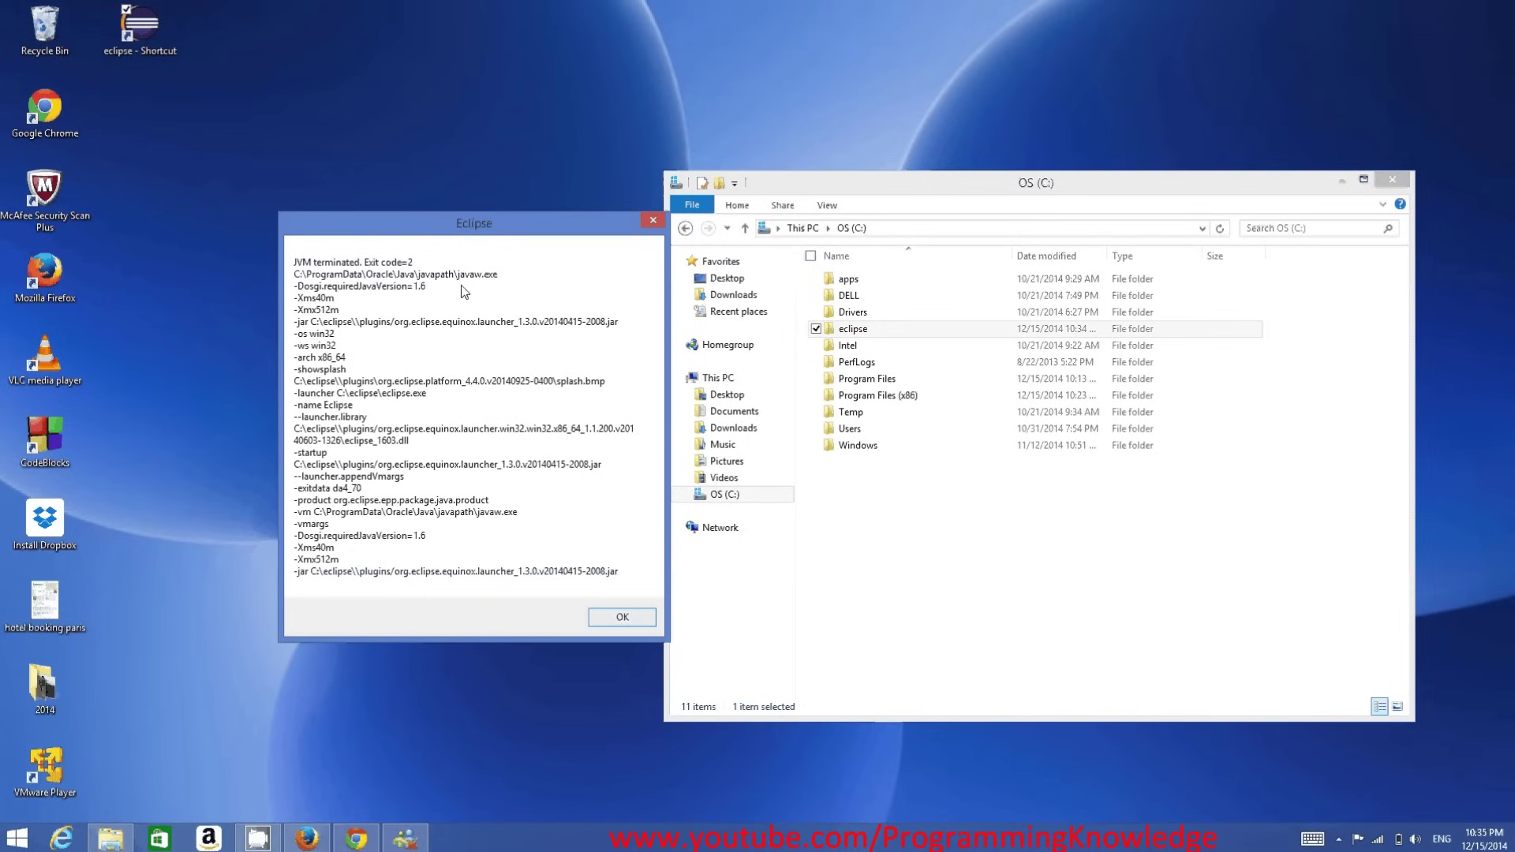
click(734, 592)
- Open WordPad through the Windows search and enter the path C:\ProgramData\Oracle\Java\javapath, enlarged for reading
mouse_move(1511, 845)
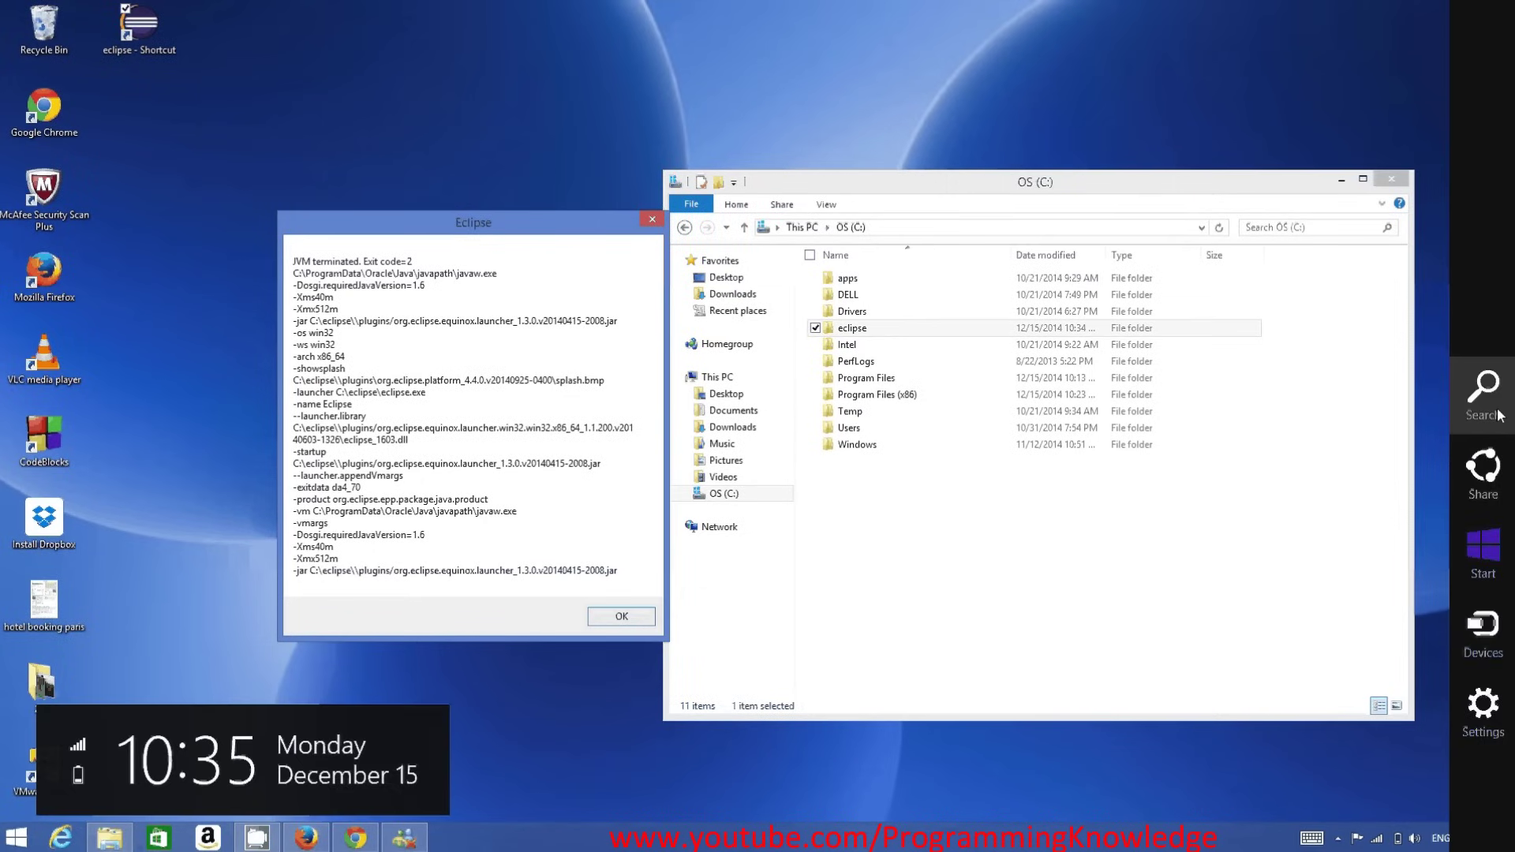
click(1483, 395)
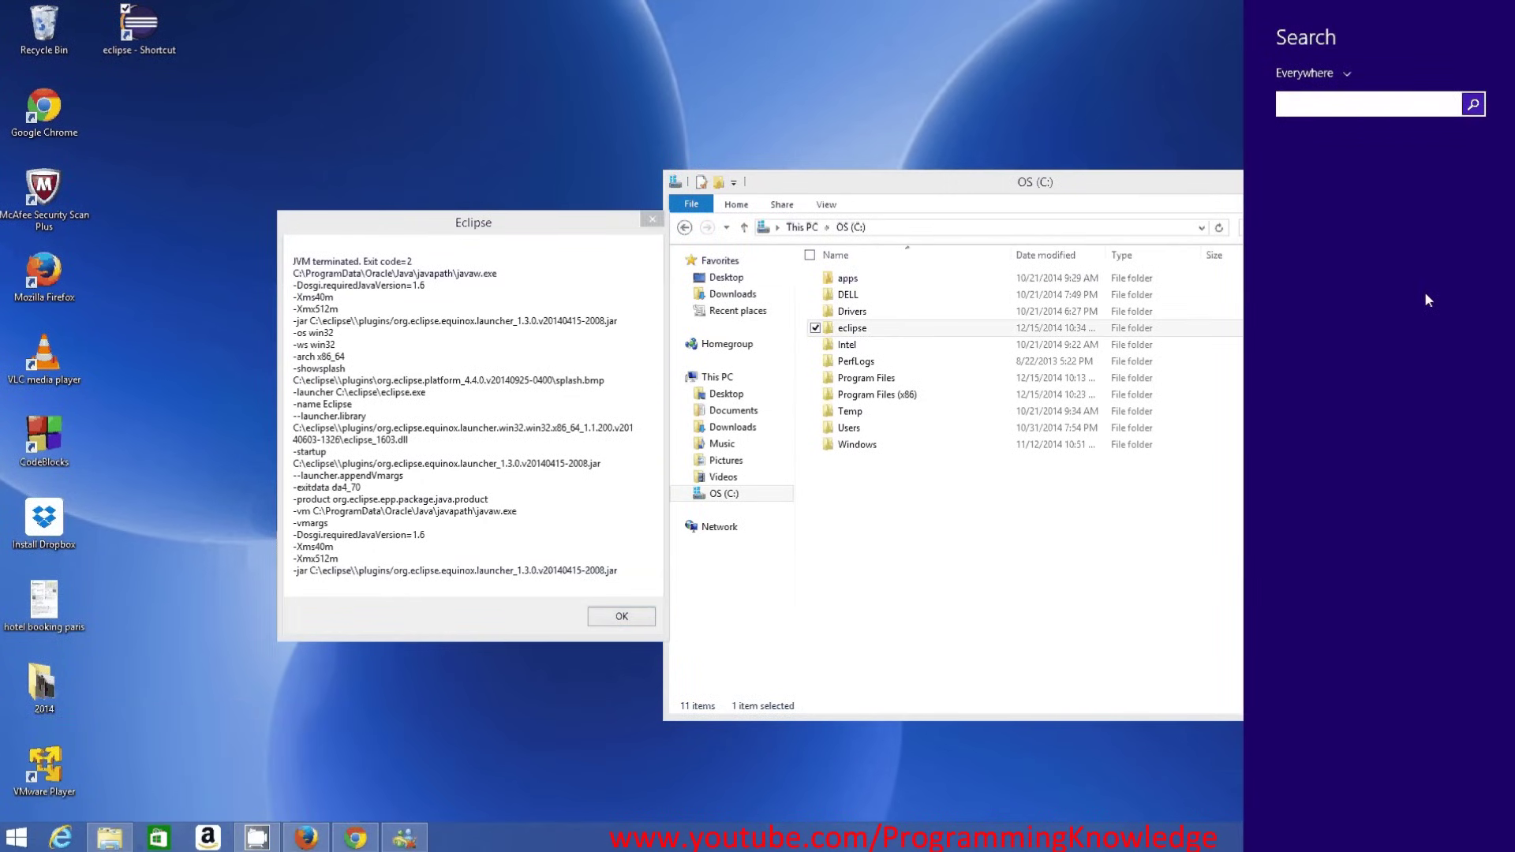
text(wordPad)
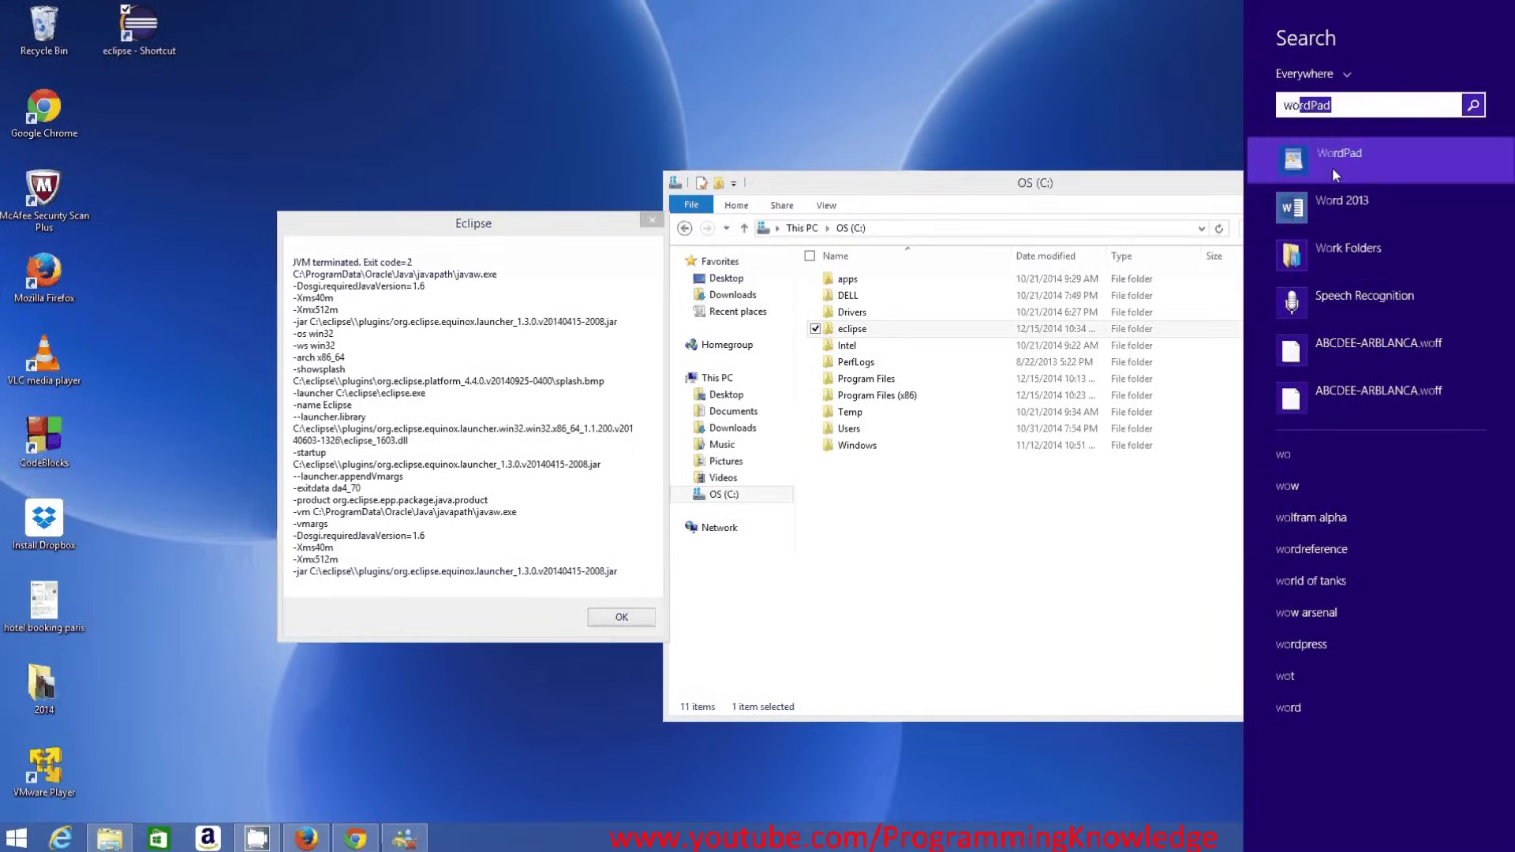
key(Escape)
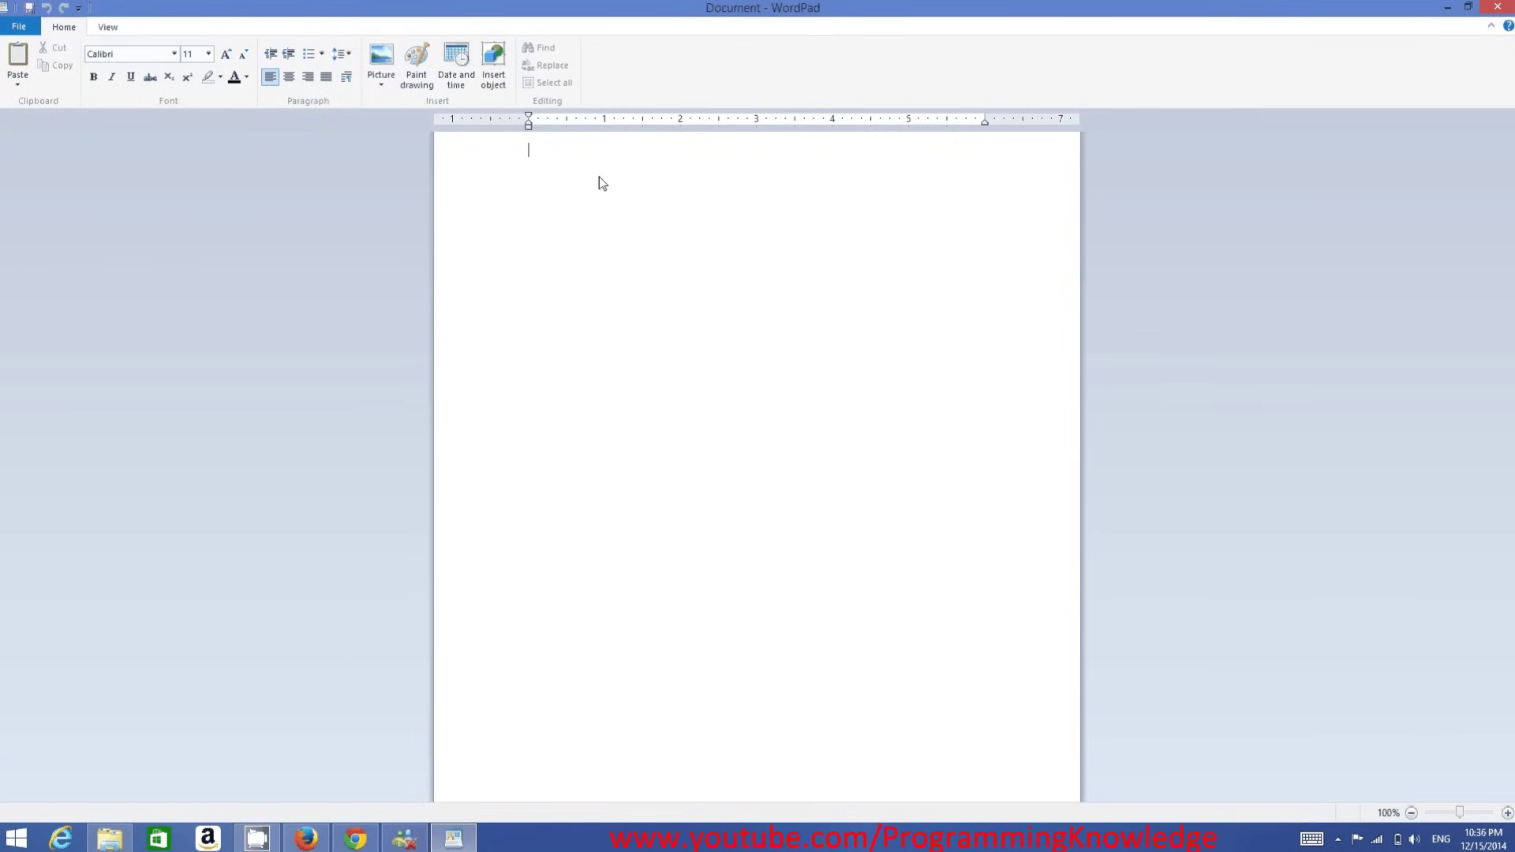
text(C:\ProgramData\Oracle\Java\javapath)
scroll(697, 330, up, 3)
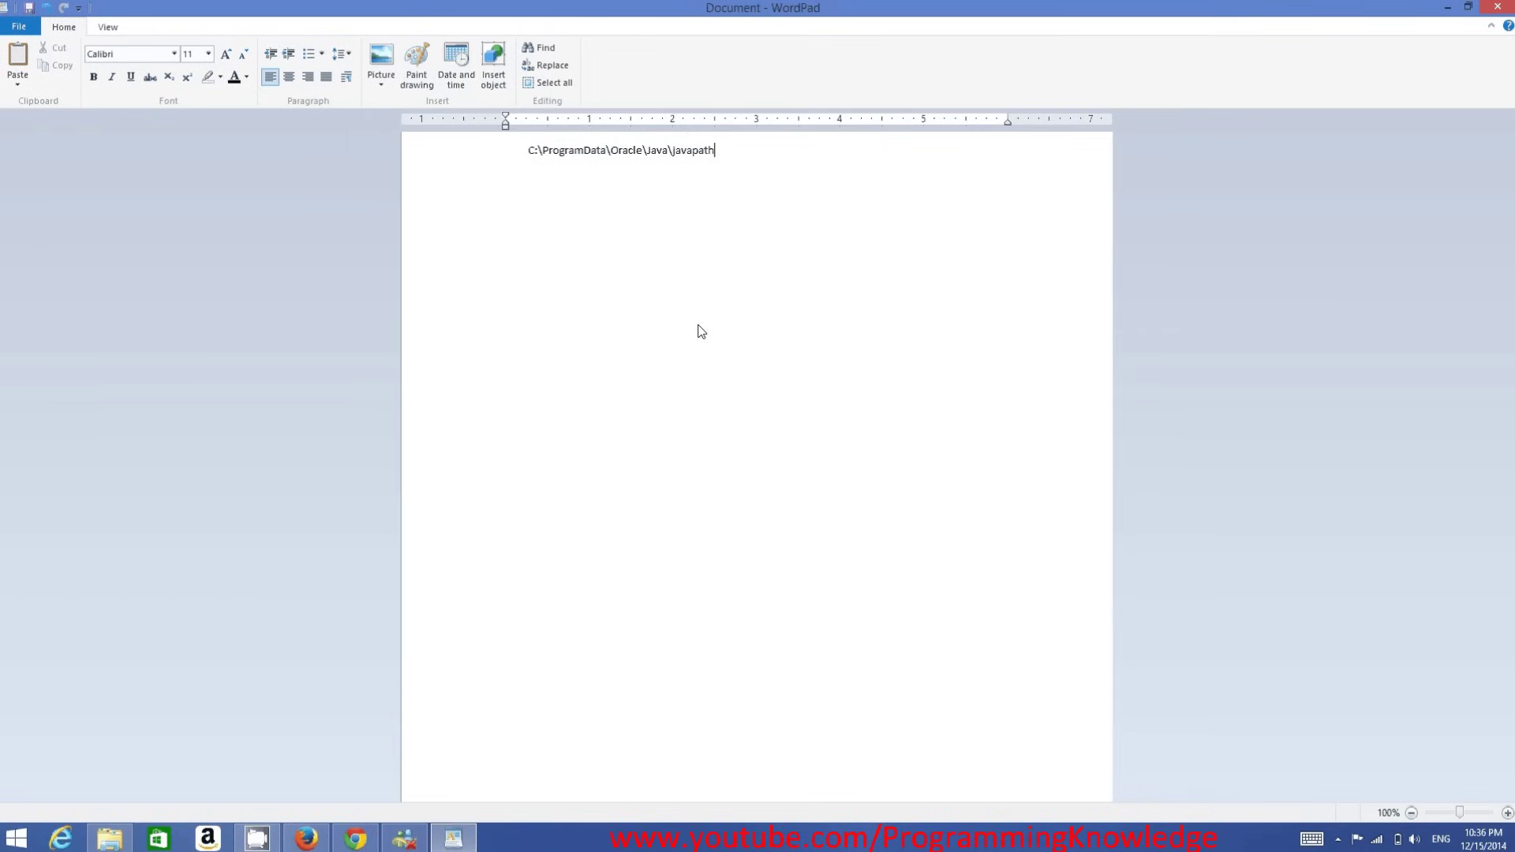
scroll(698, 330, up, 18)
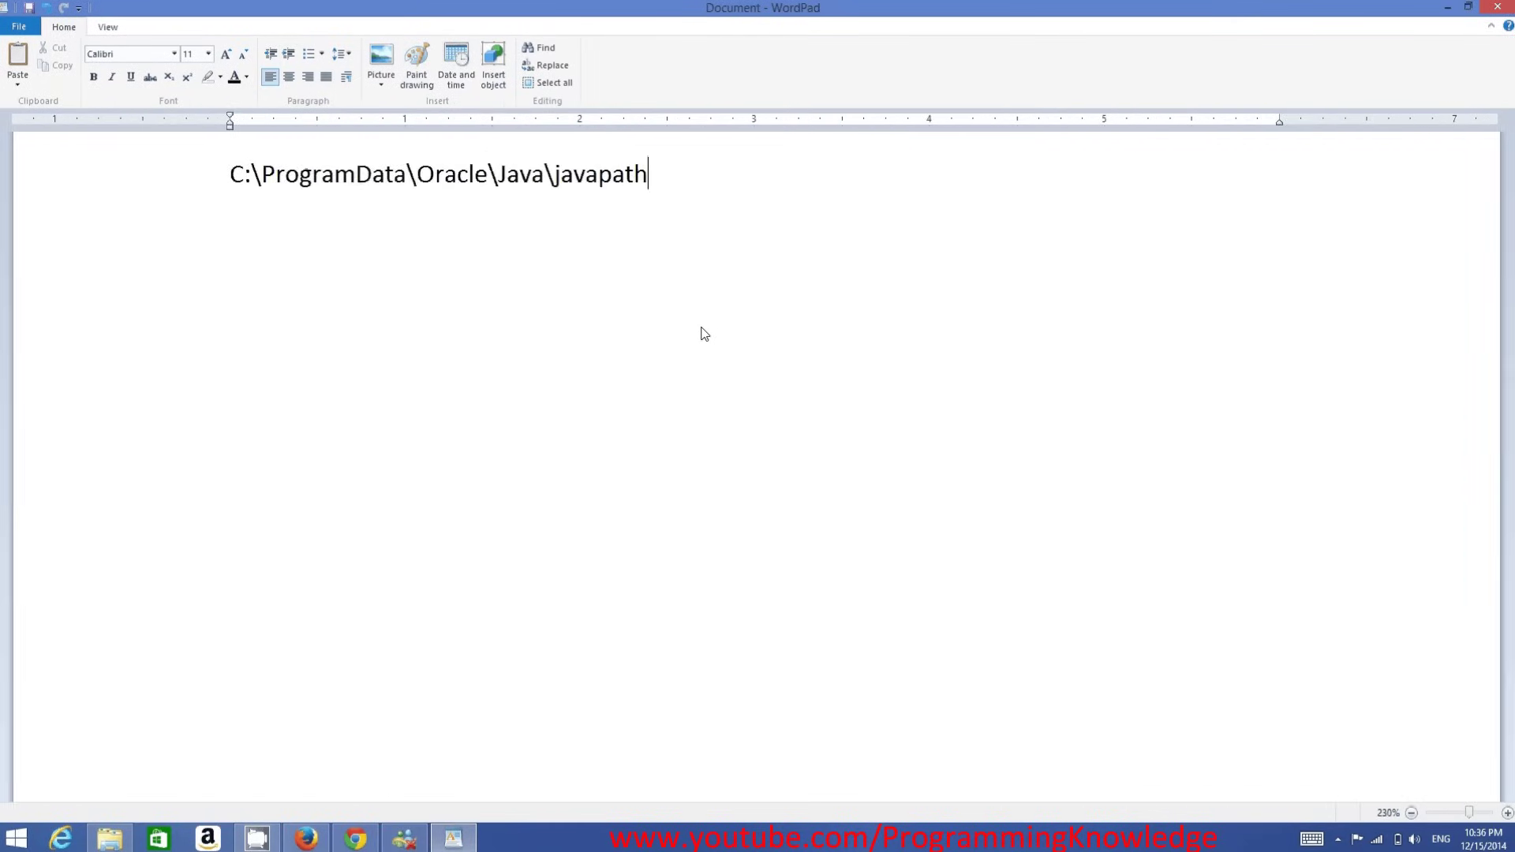
scroll(458, 367, up, 19)
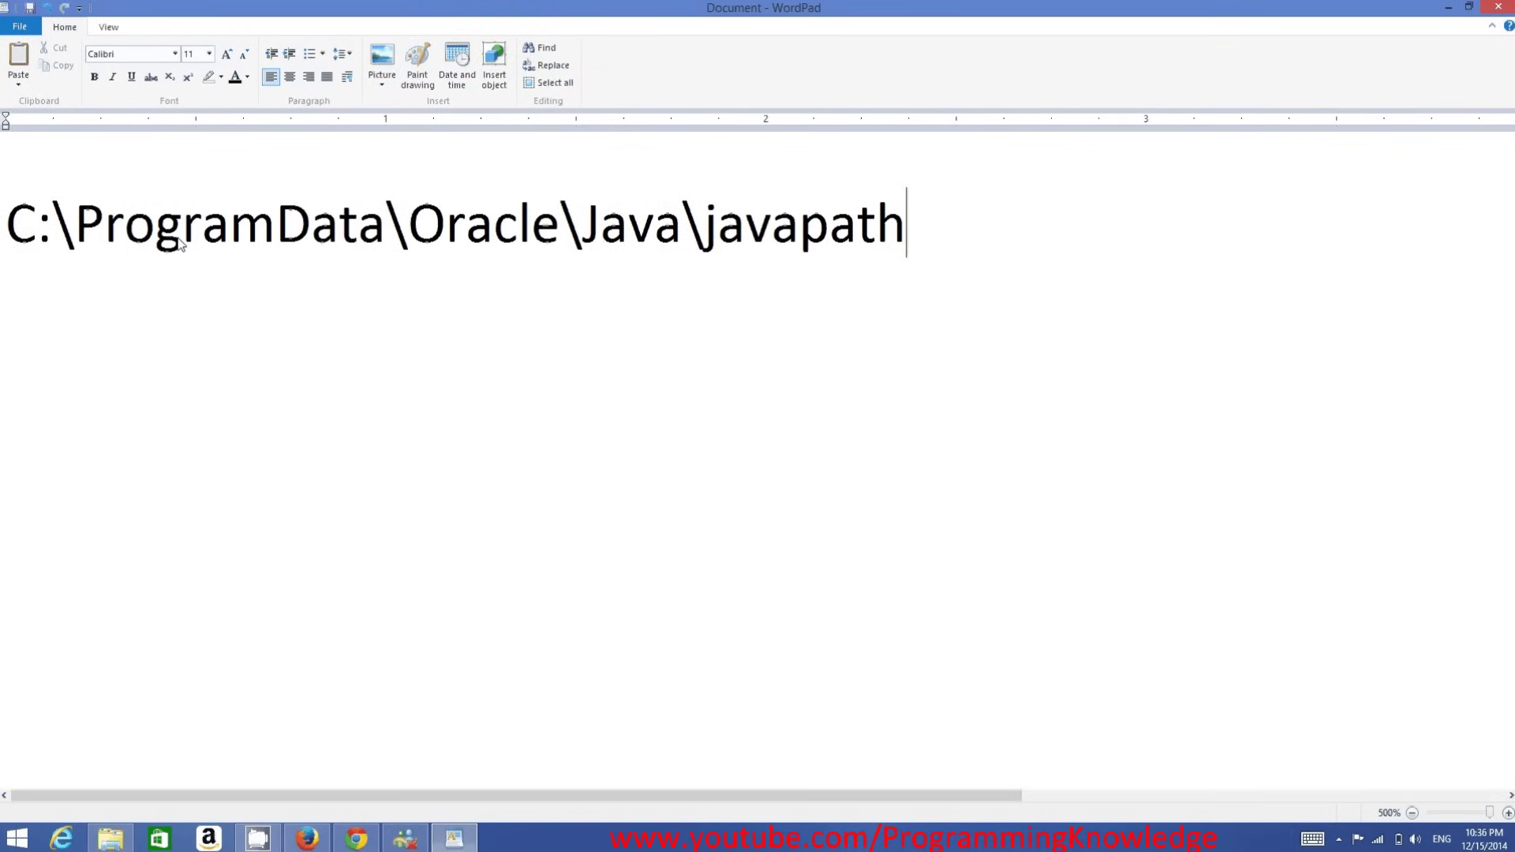
- Compare the path in WordPad with the Eclipse message and copy the full C:\ProgramData\Oracle\Java\javapath line
drag(9, 229, 385, 237)
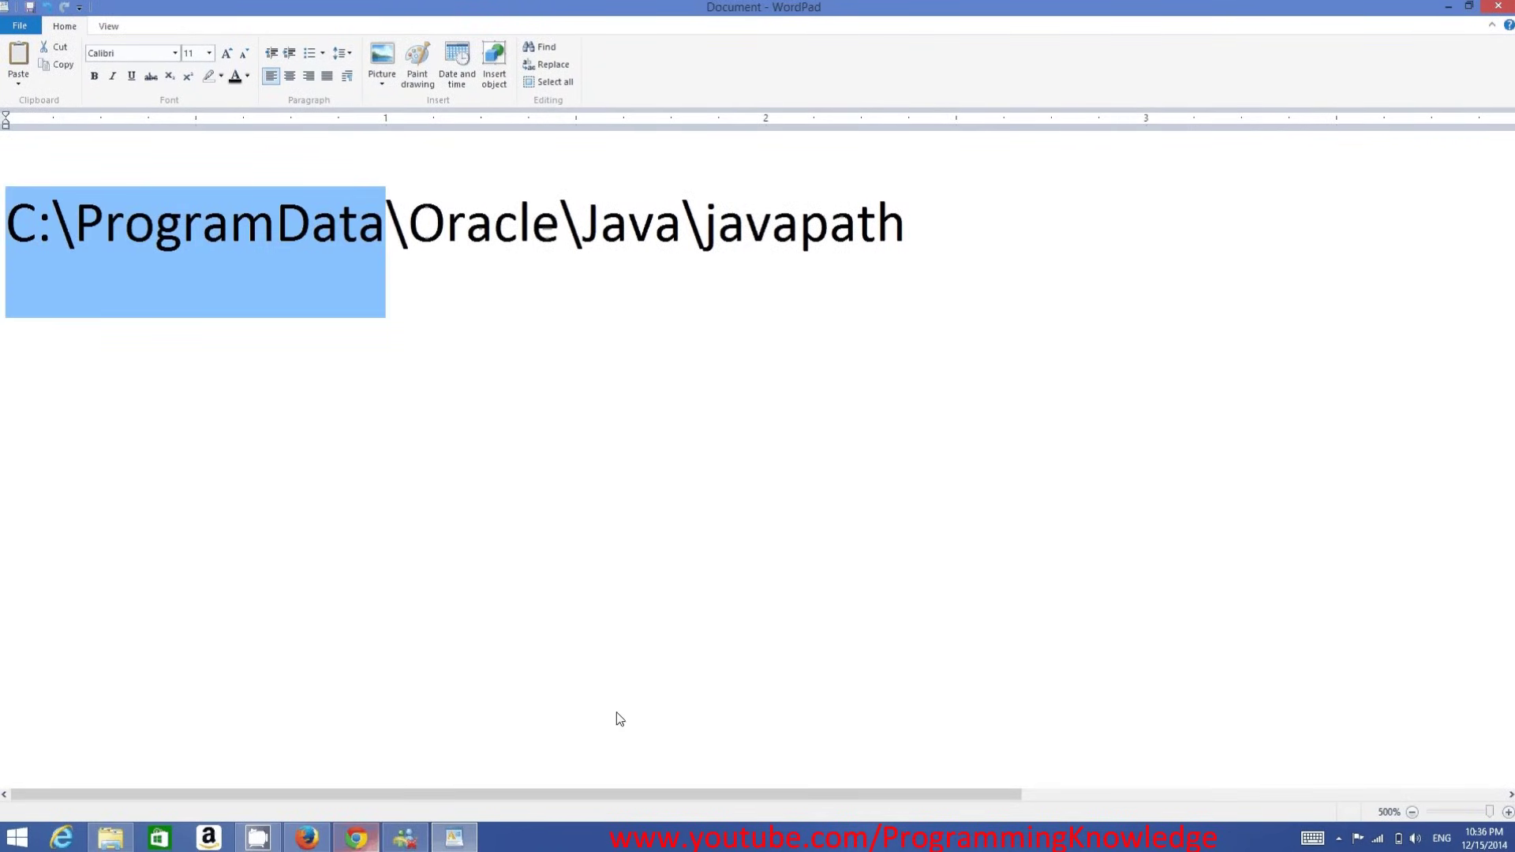
click(1445, 11)
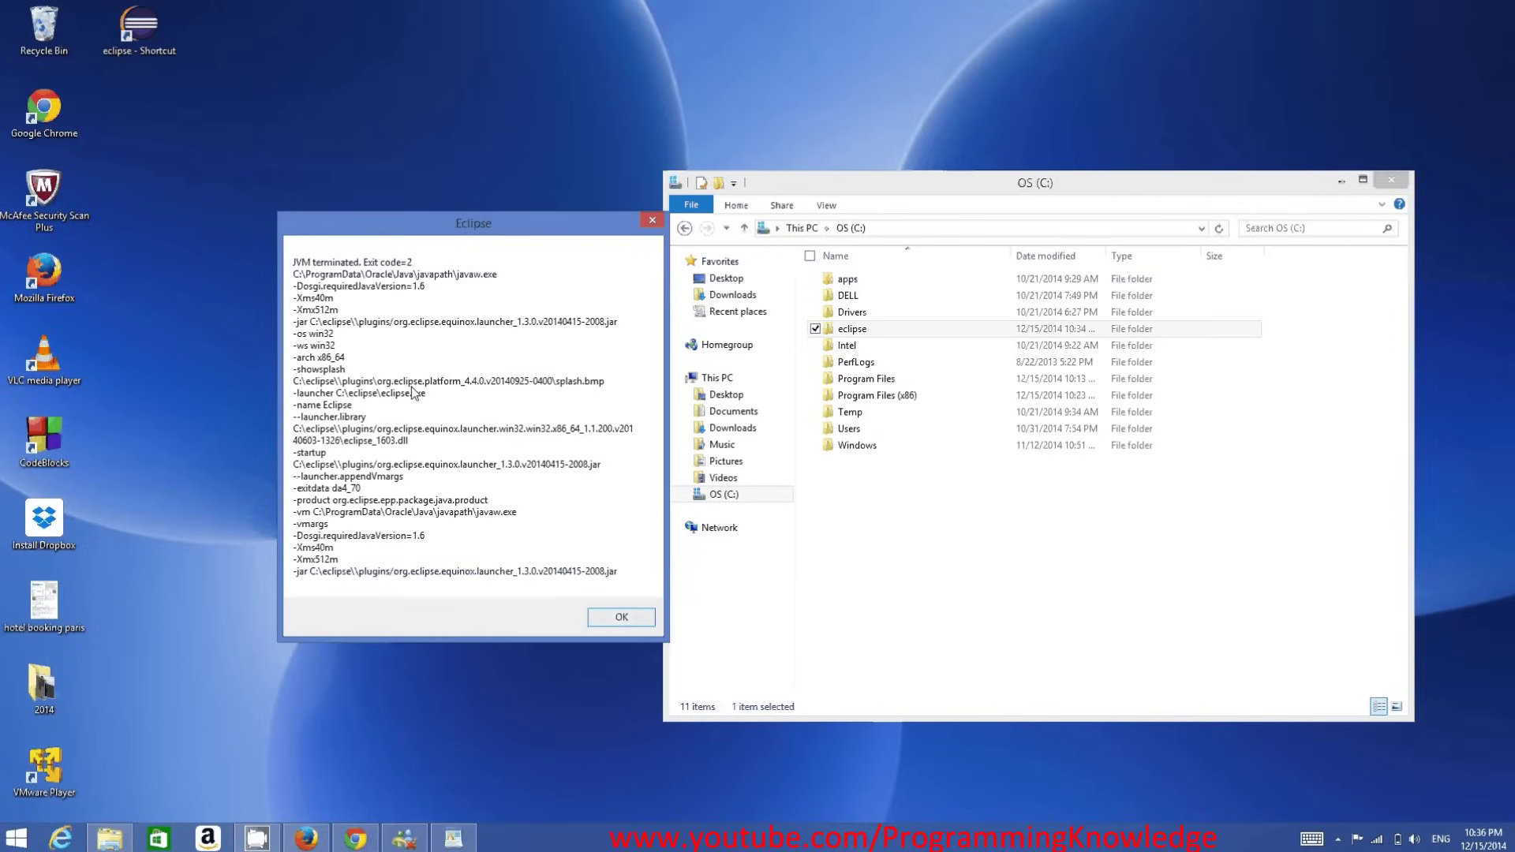
click(452, 839)
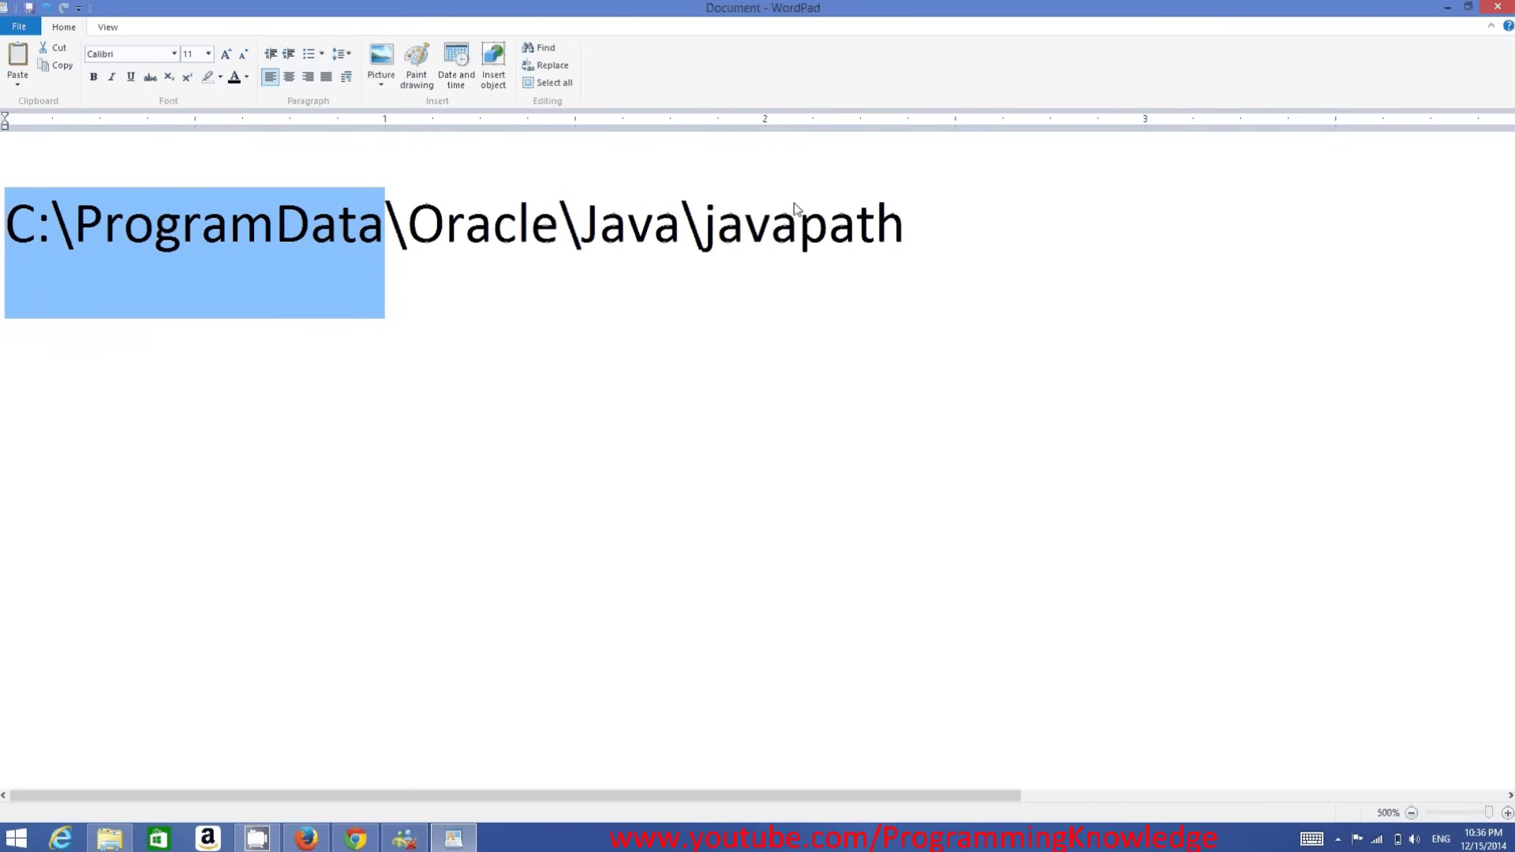
click(920, 241)
drag(920, 232, 23, 247)
key(ctrl+c)
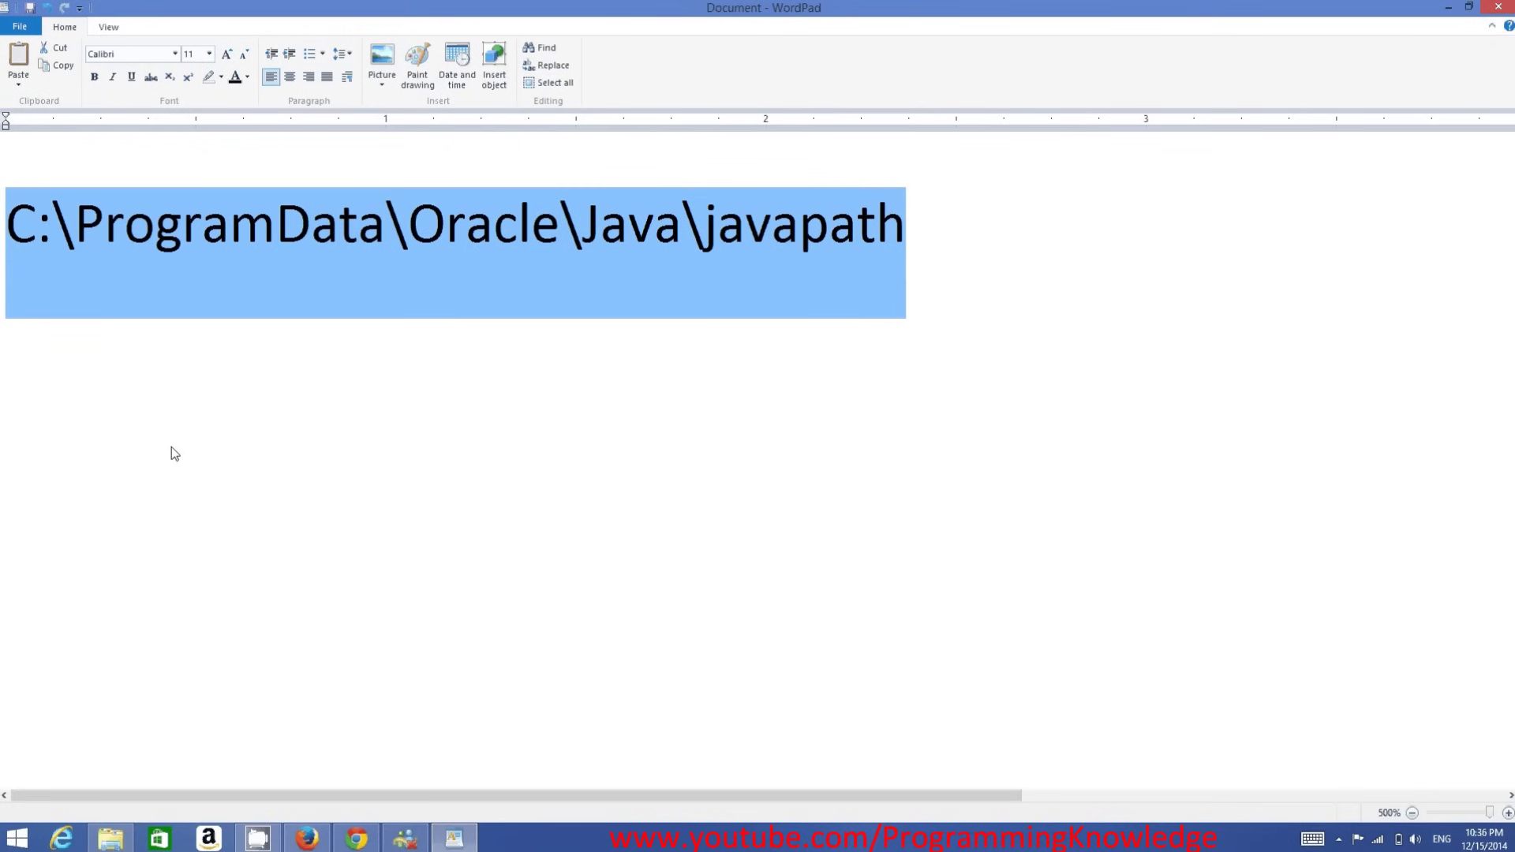
- Open the copied javapath location in File Explorer to check its Java files, and minimize File Explorer and WordPad
click(110, 839)
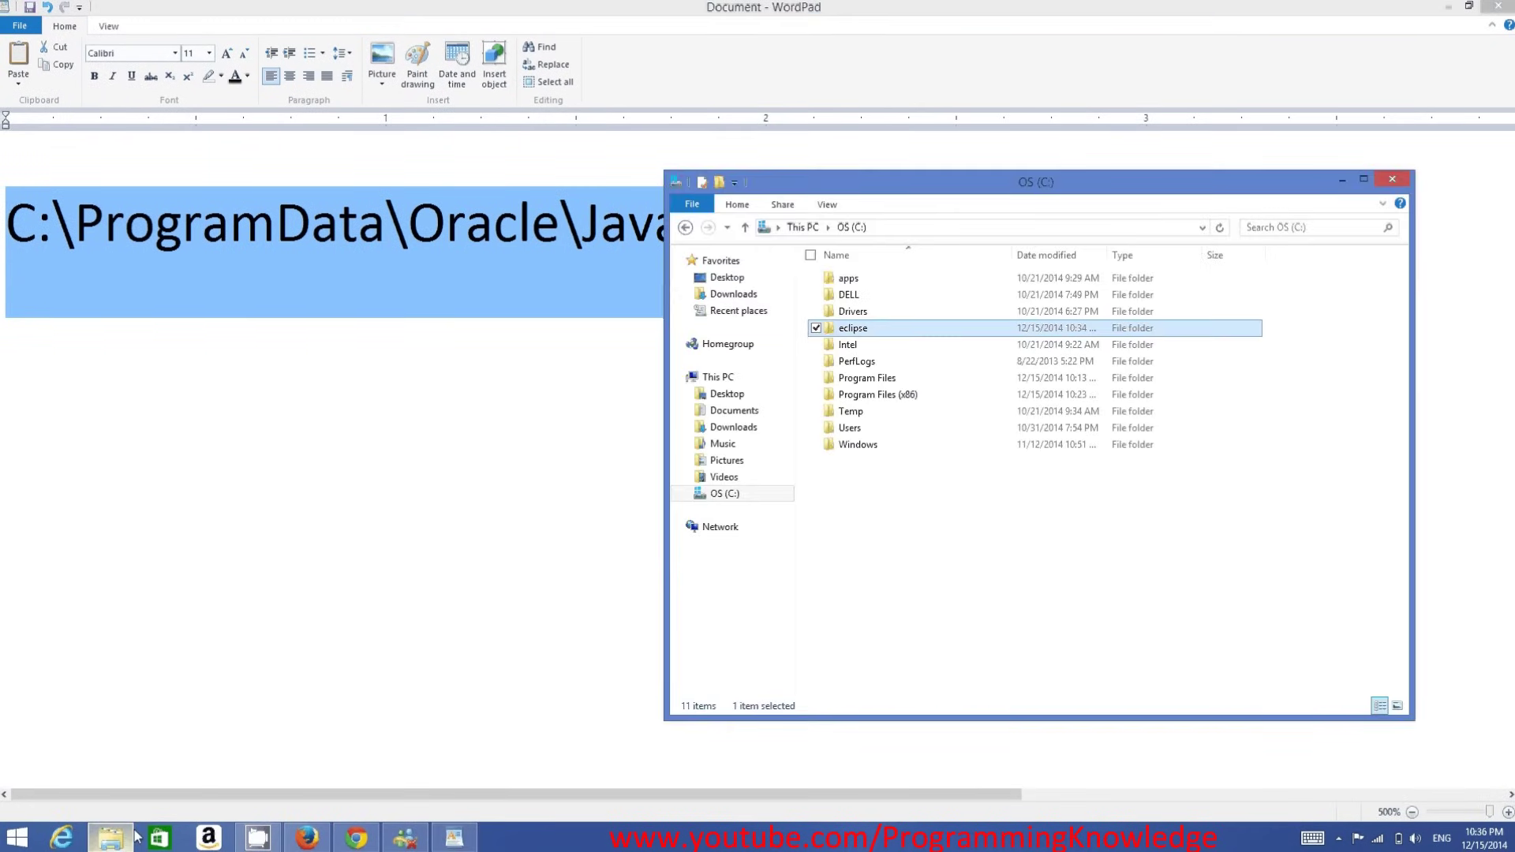
click(960, 231)
key(ctrl+v)
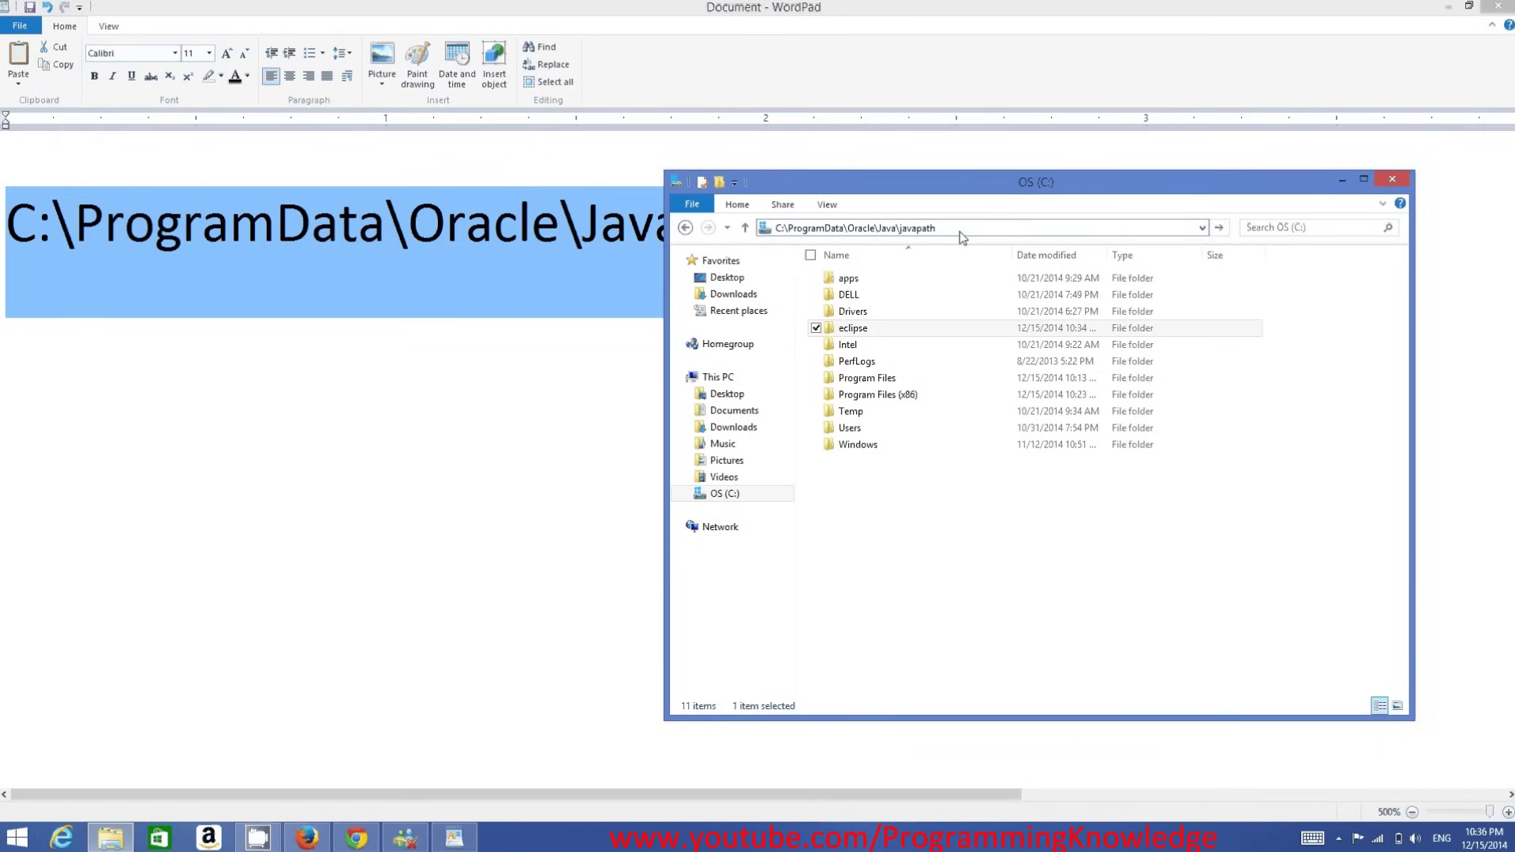
key(Return)
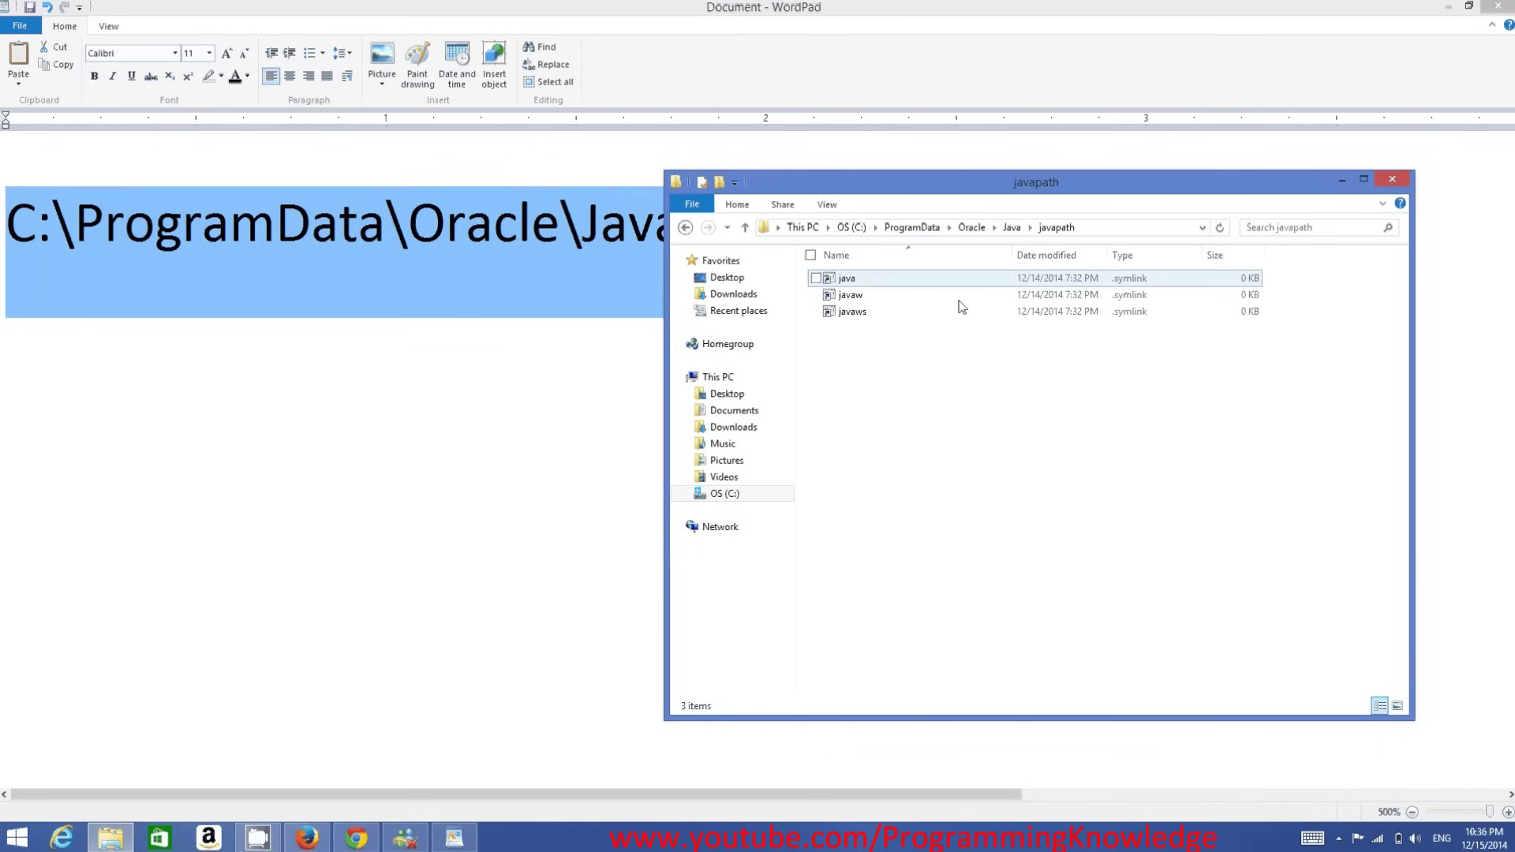
drag(1329, 485, 837, 282)
click(1033, 450)
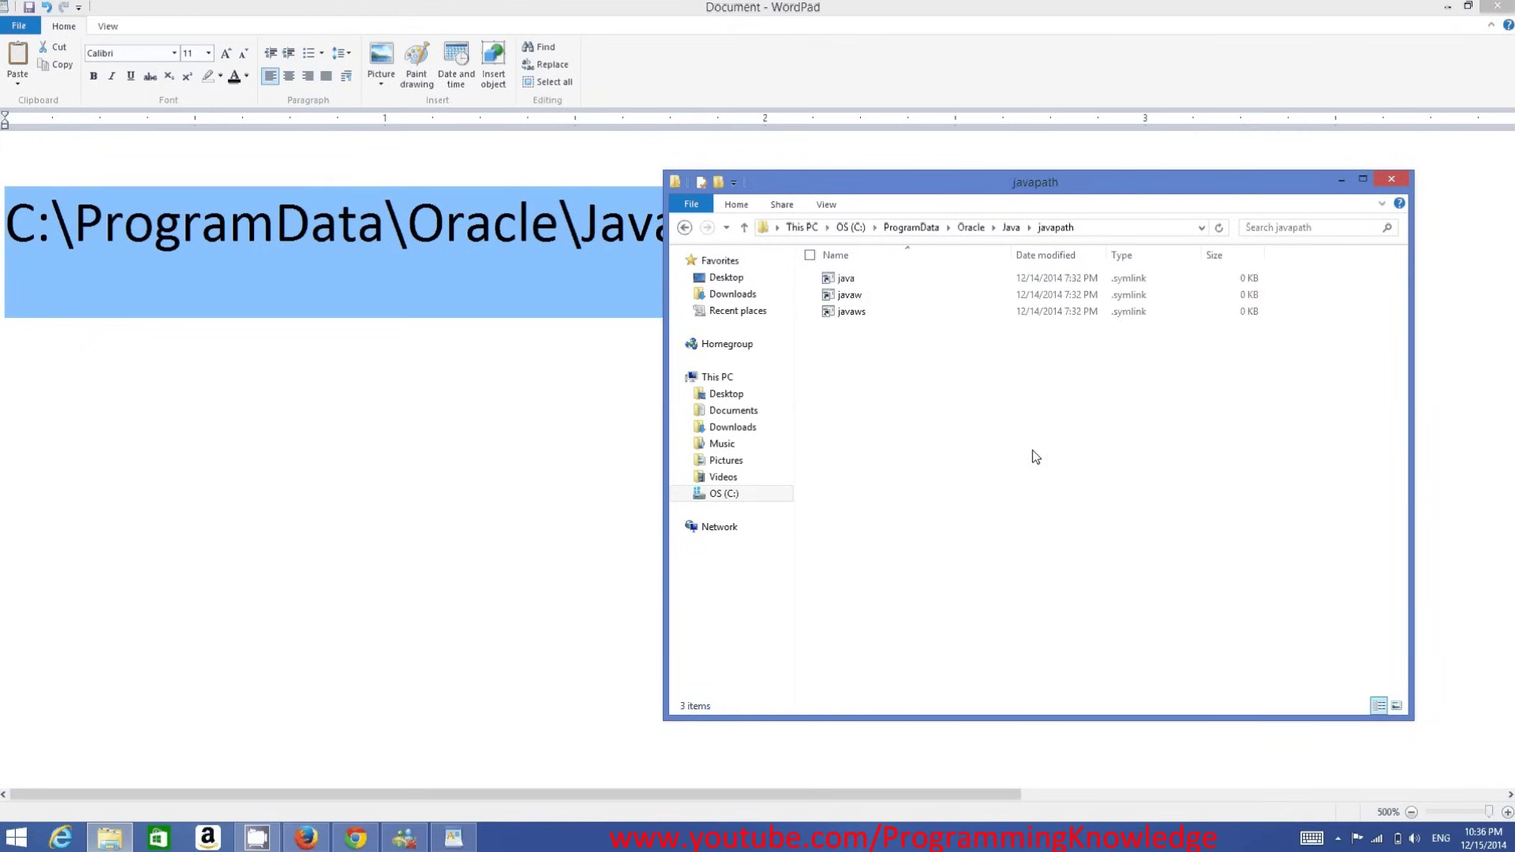
click(1343, 186)
click(1448, 9)
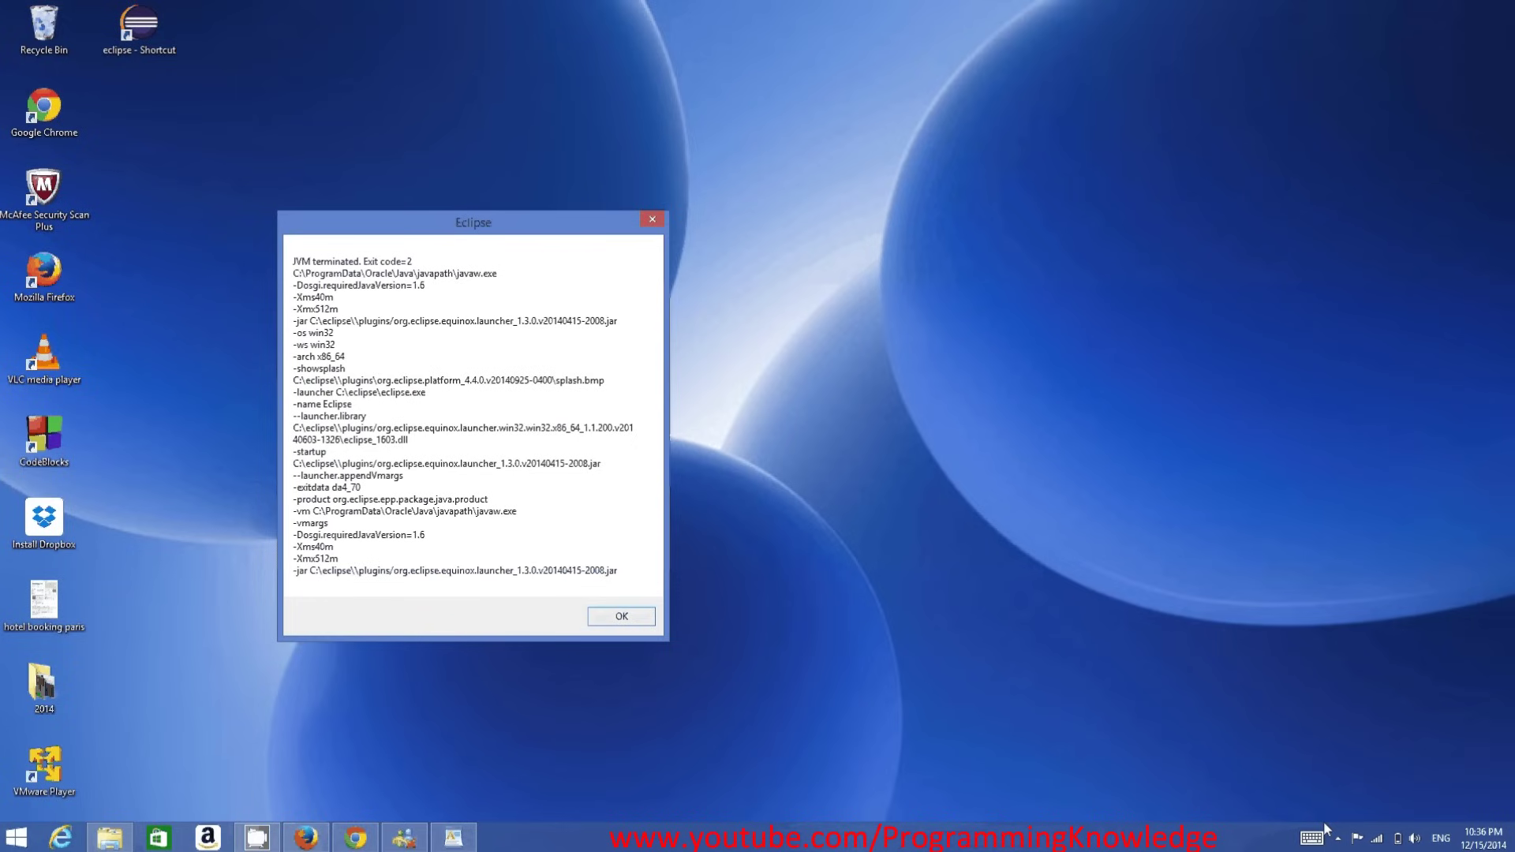
- Open the Windows System information and bring up its advanced system settings
click(1449, 308)
text(s)
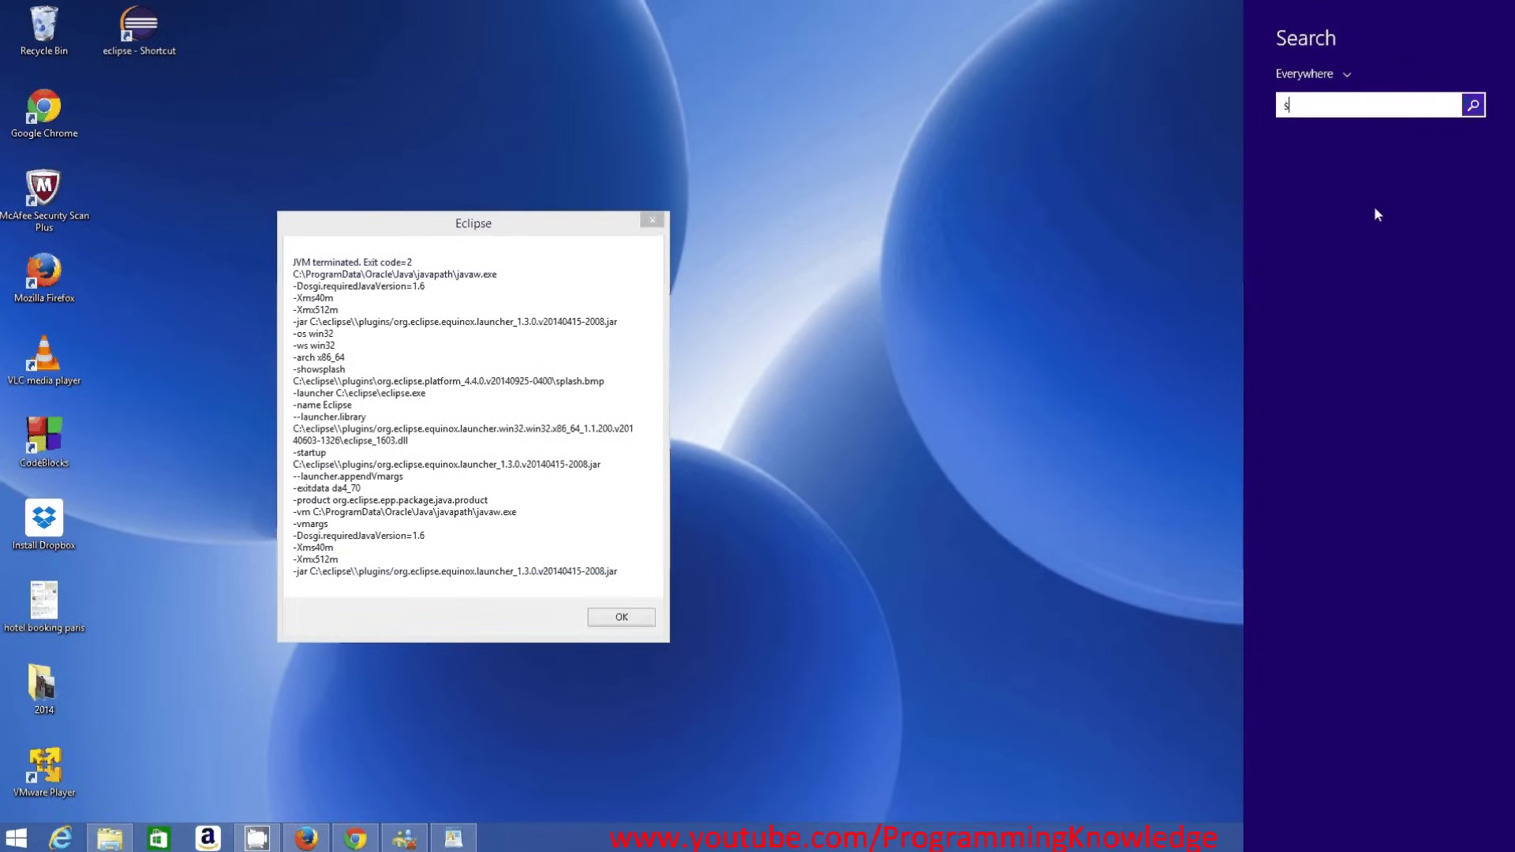
text(z)
key(BackSpace)
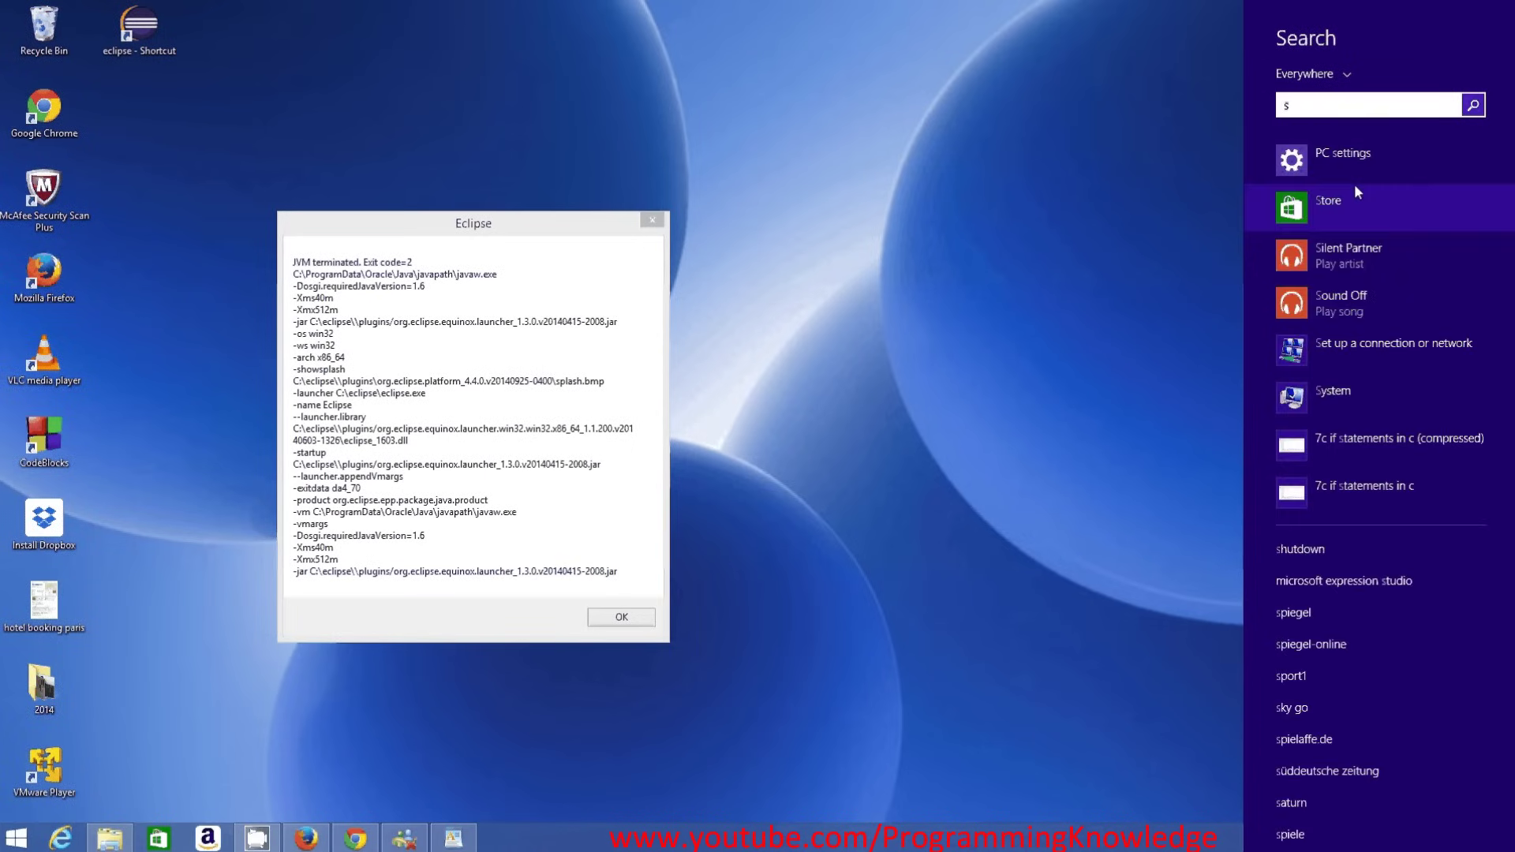
key(Escape)
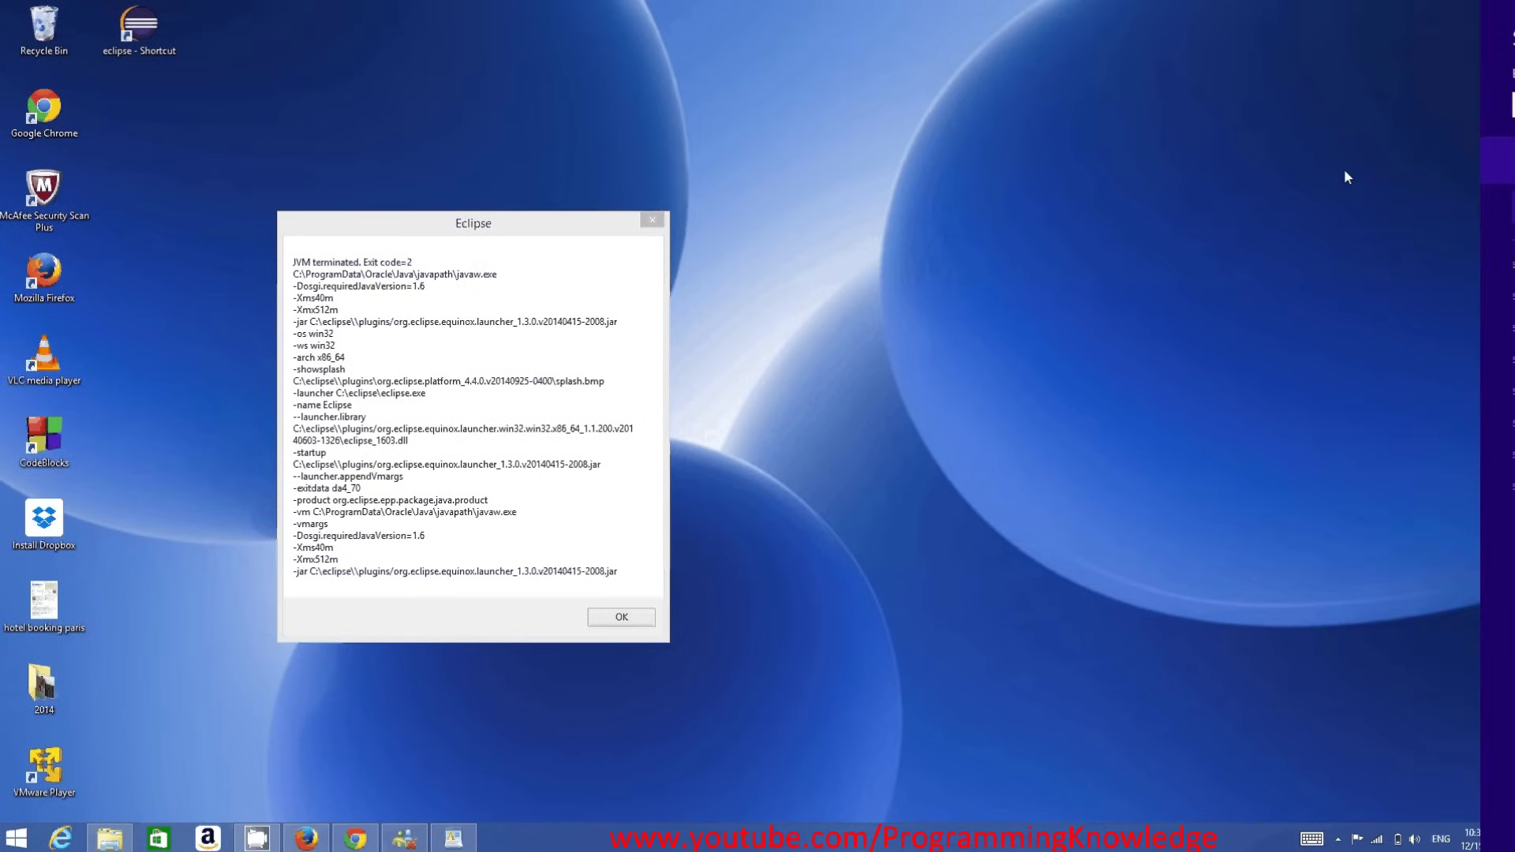
key(super+Pause)
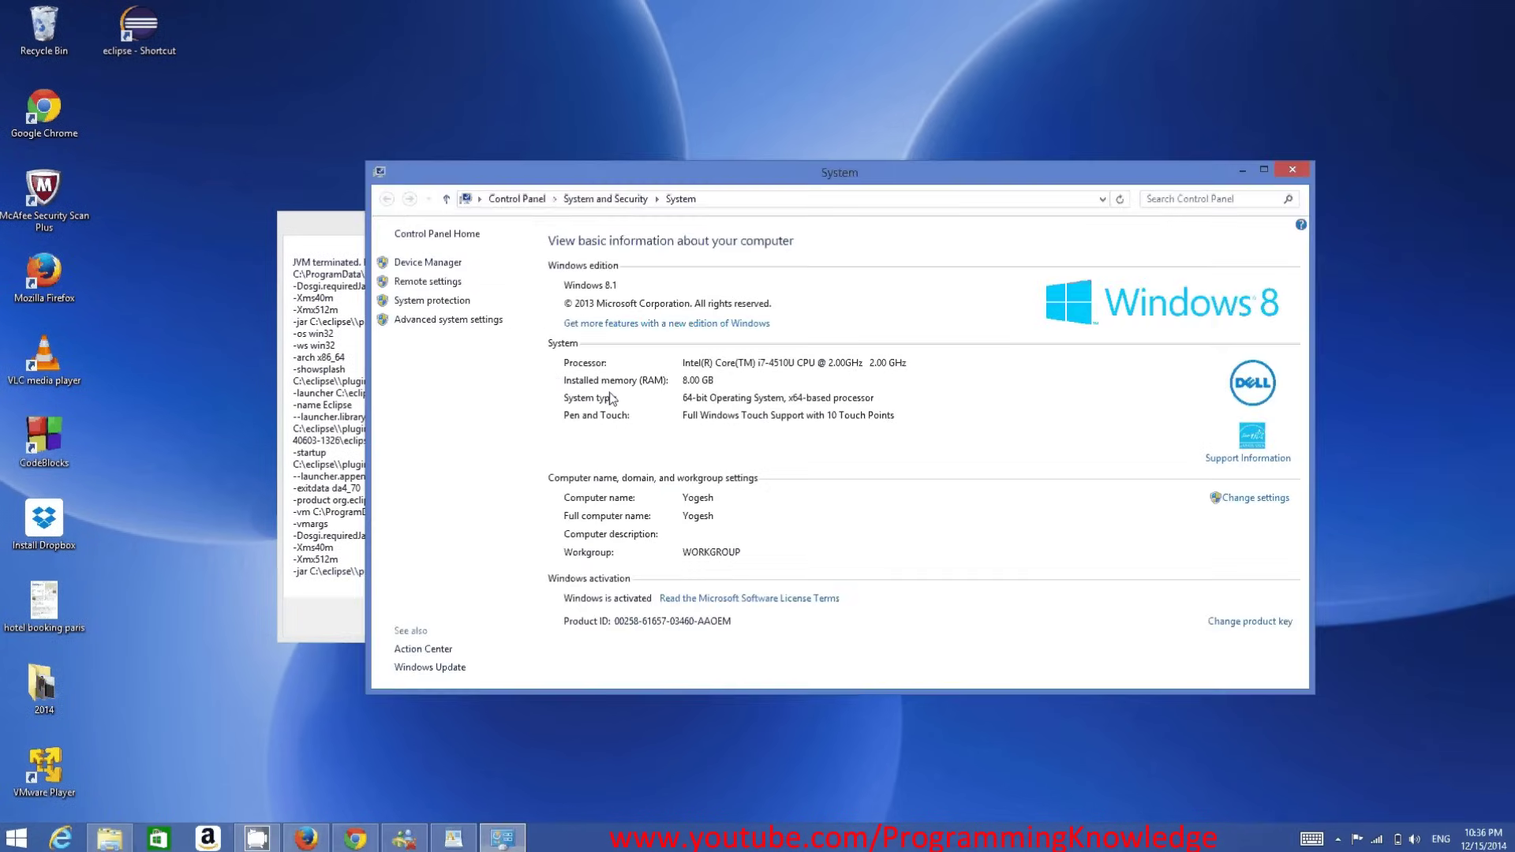
click(448, 321)
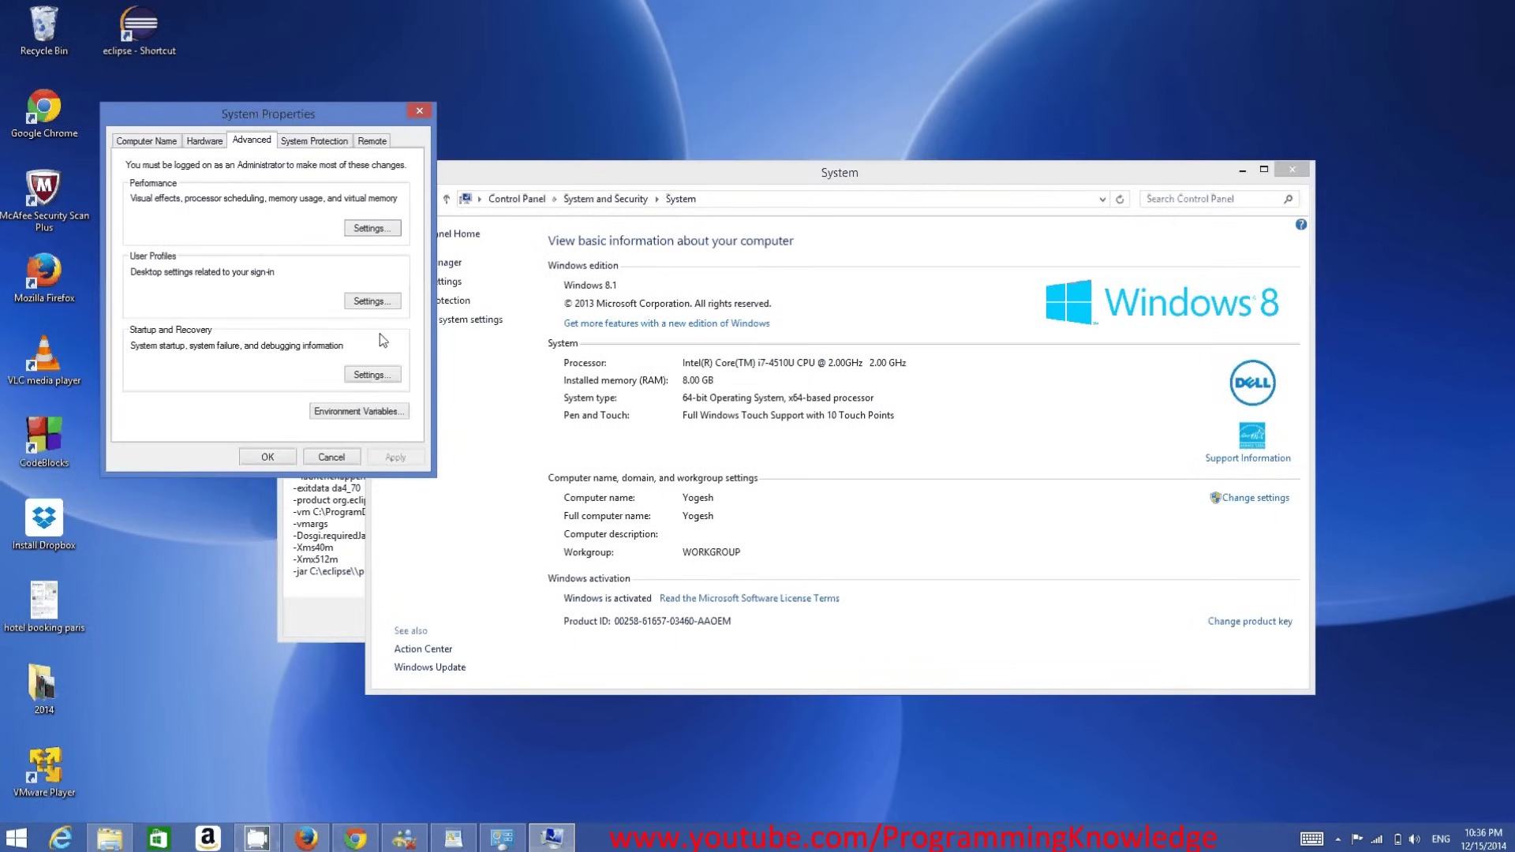
- Open the Path system variable for editing in the environment variables and go to the beginning of its value
click(333, 414)
drag(316, 161, 523, 179)
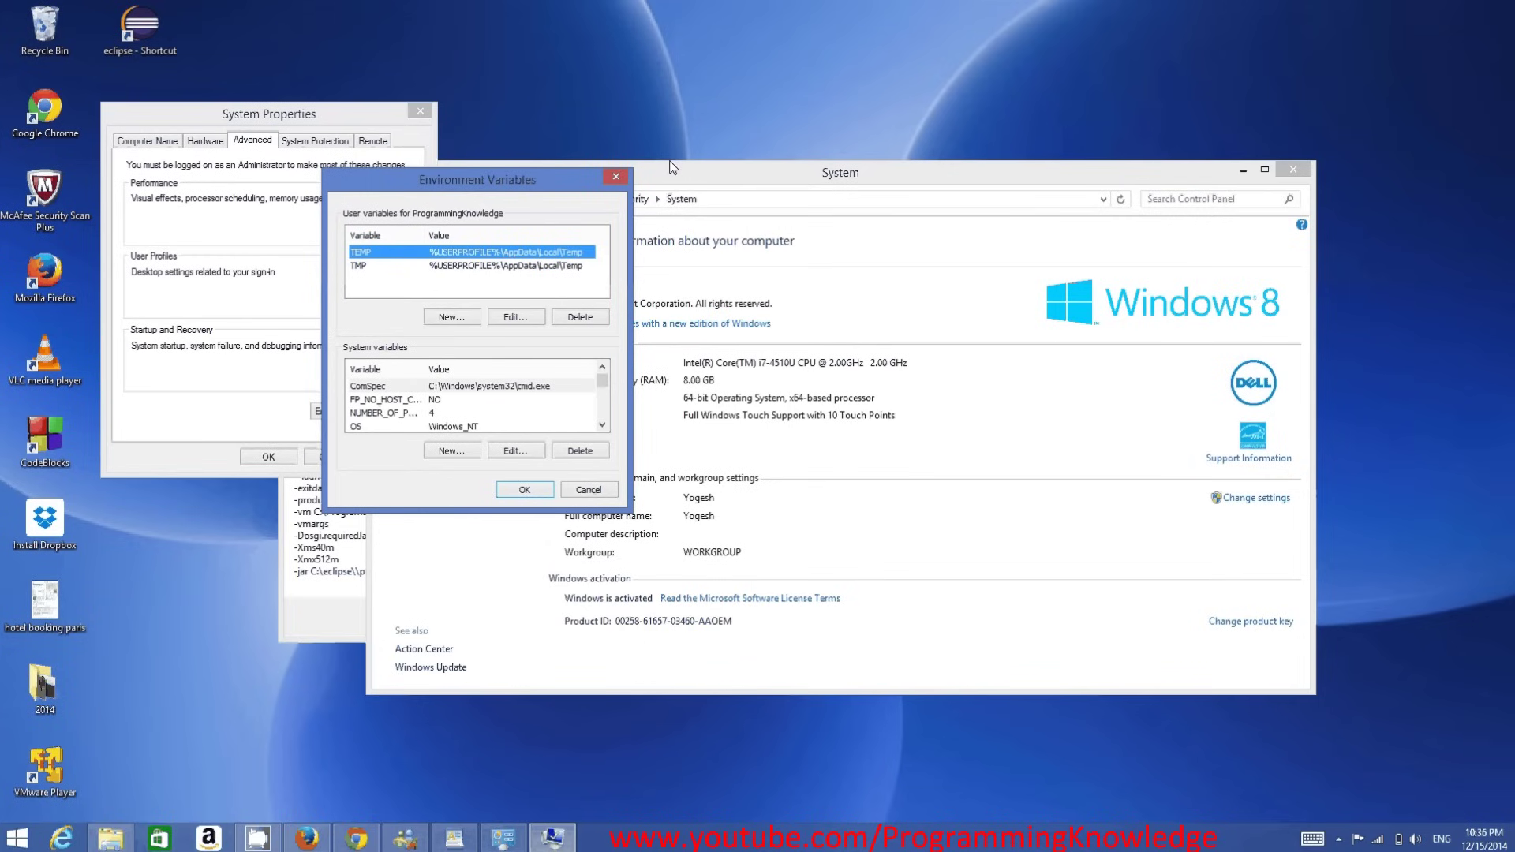
scroll(590, 409, down, 1)
click(491, 414)
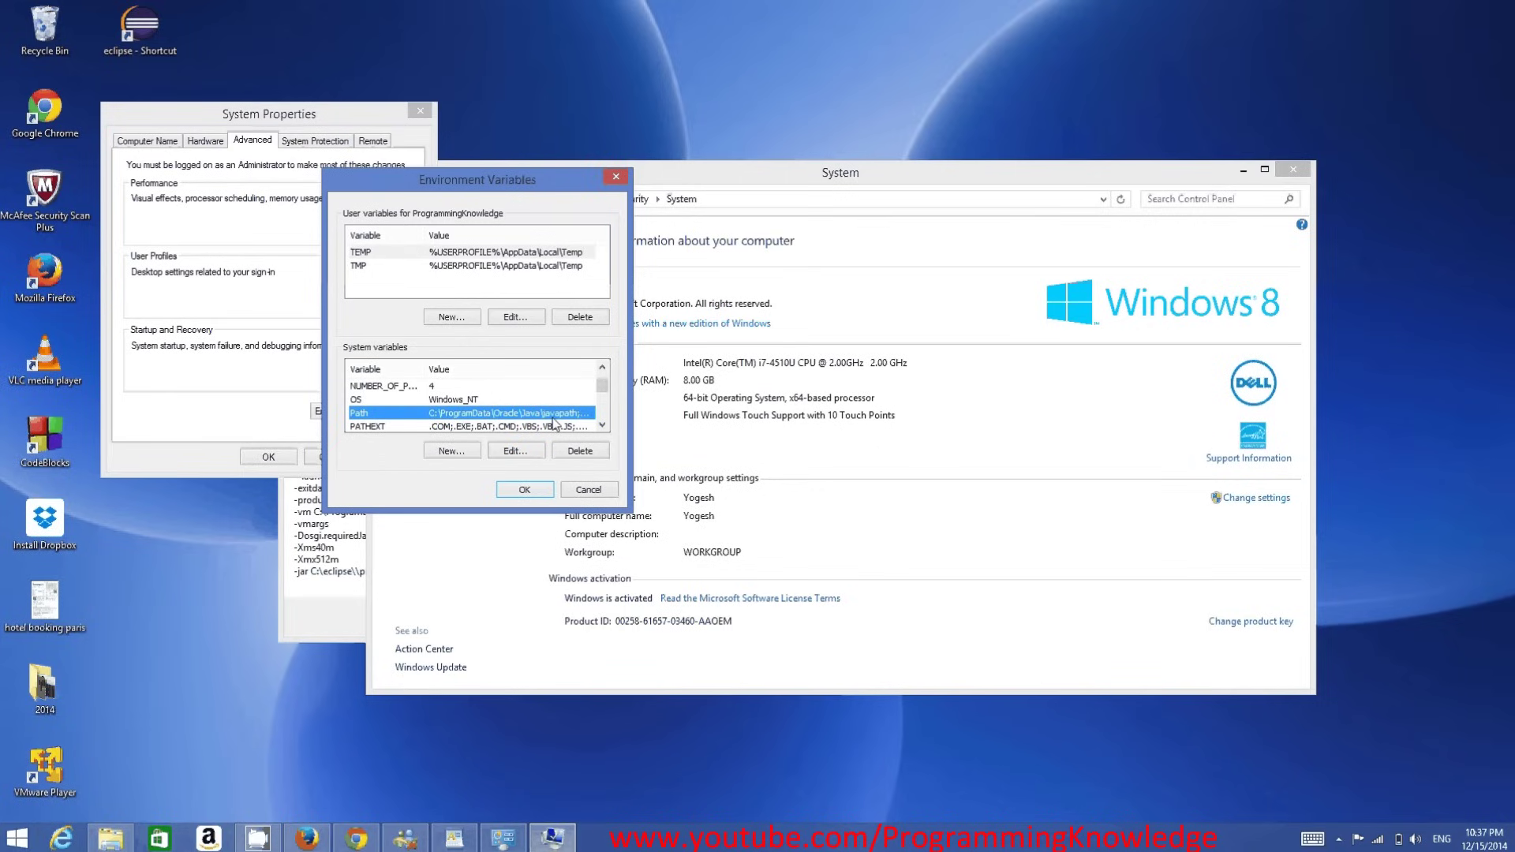
double_click(508, 414)
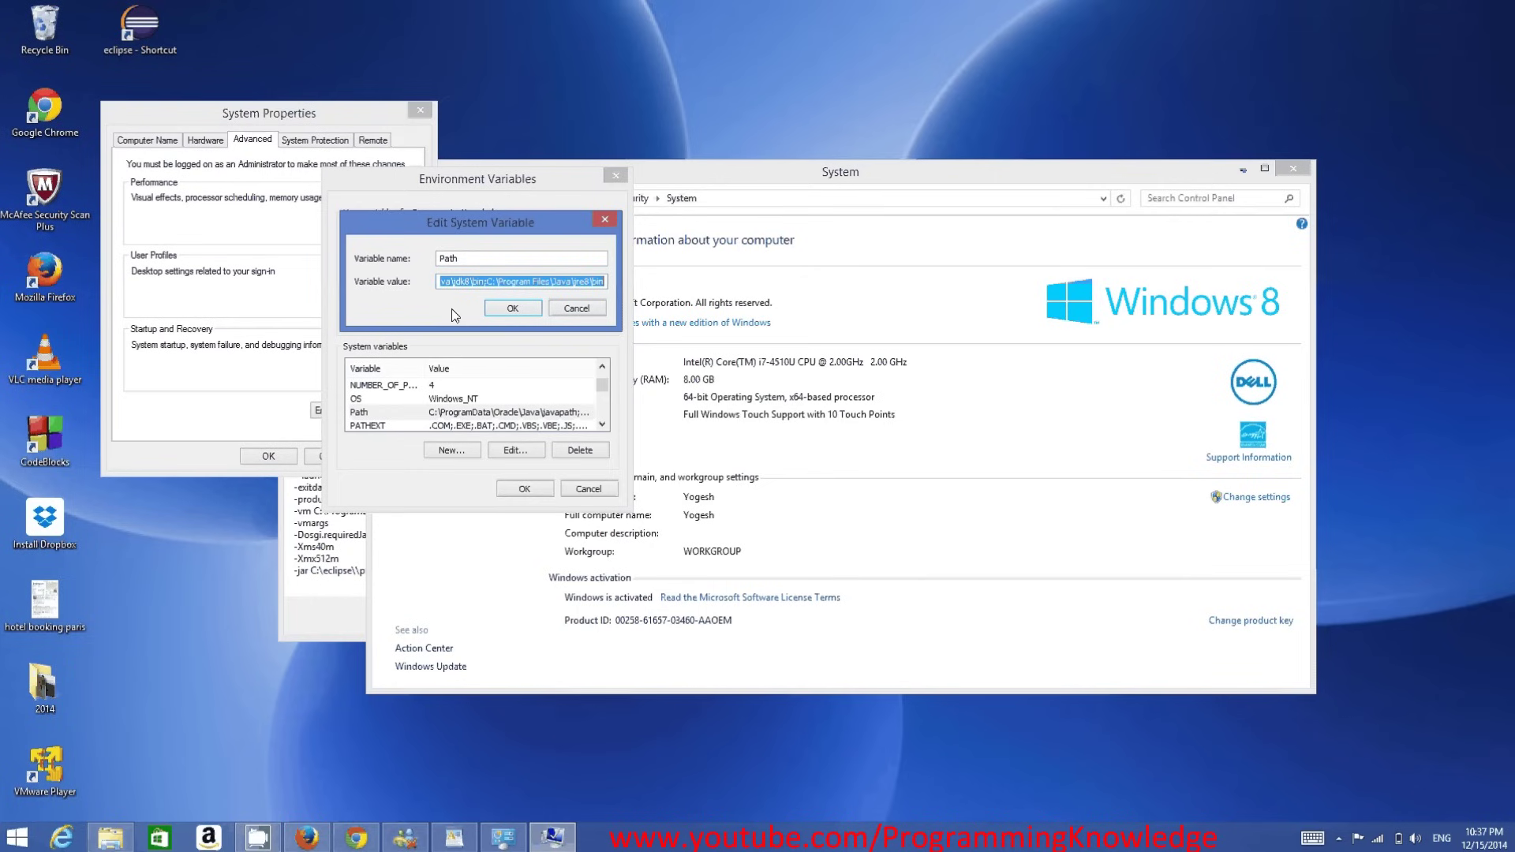
drag(459, 282, 361, 275)
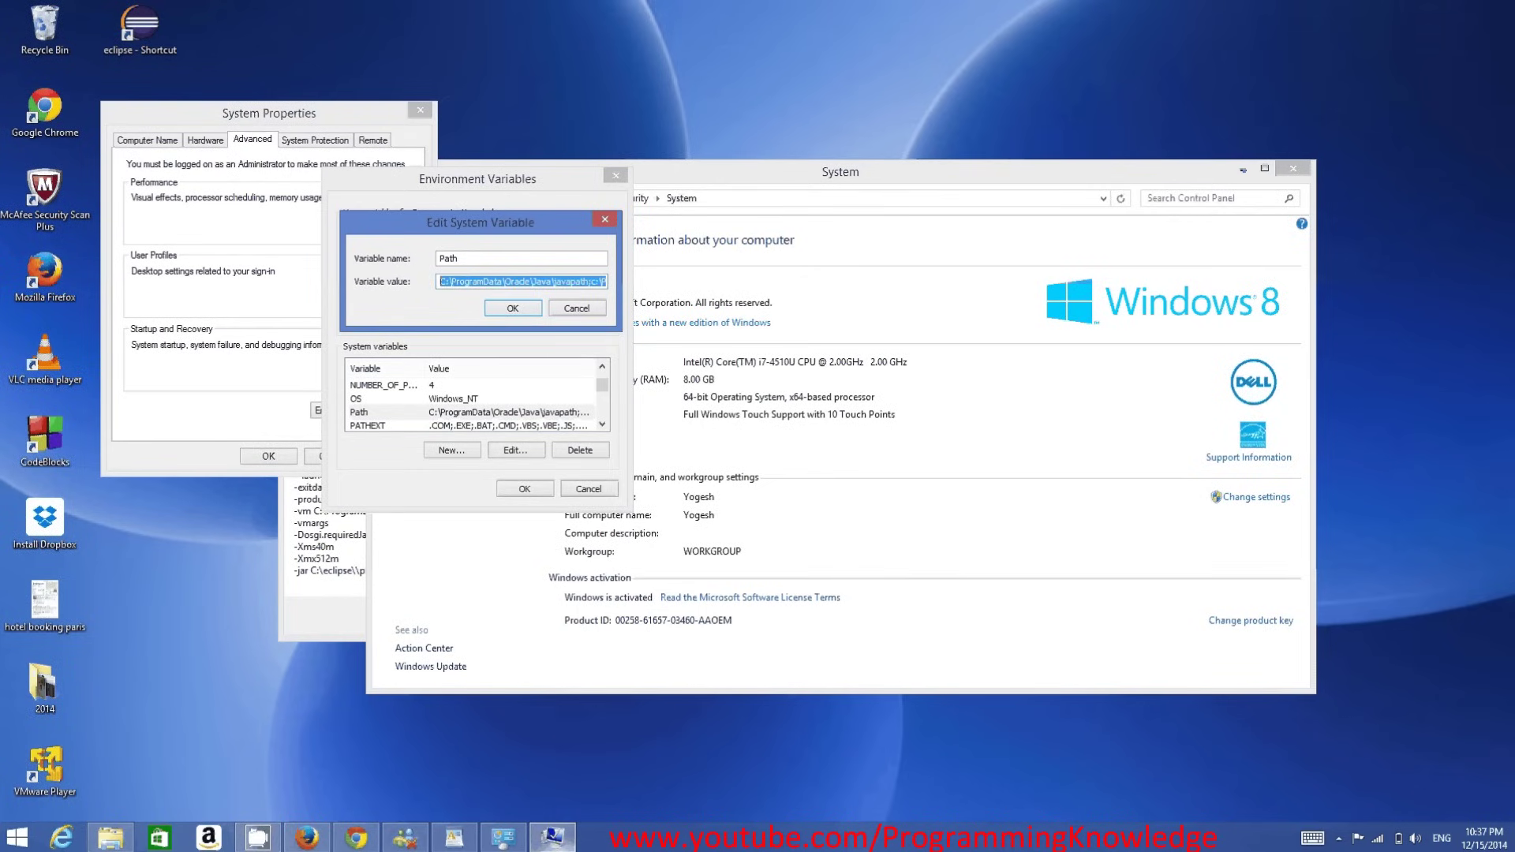
- Check the javapath line in WordPad against the start of the Path value and return to the variable editor
click(460, 842)
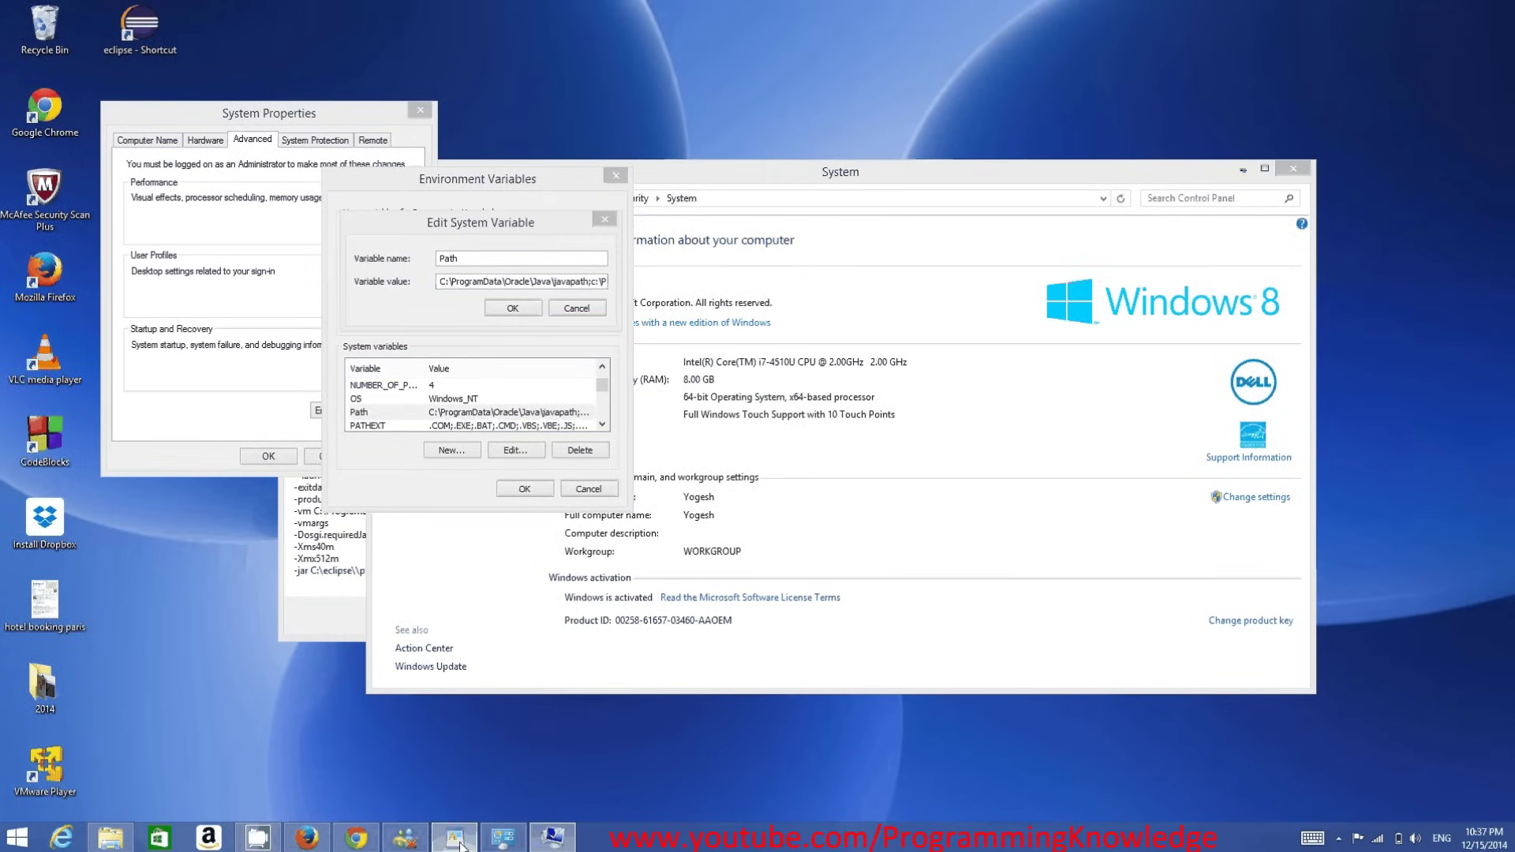
click(460, 843)
drag(907, 230, 5, 231)
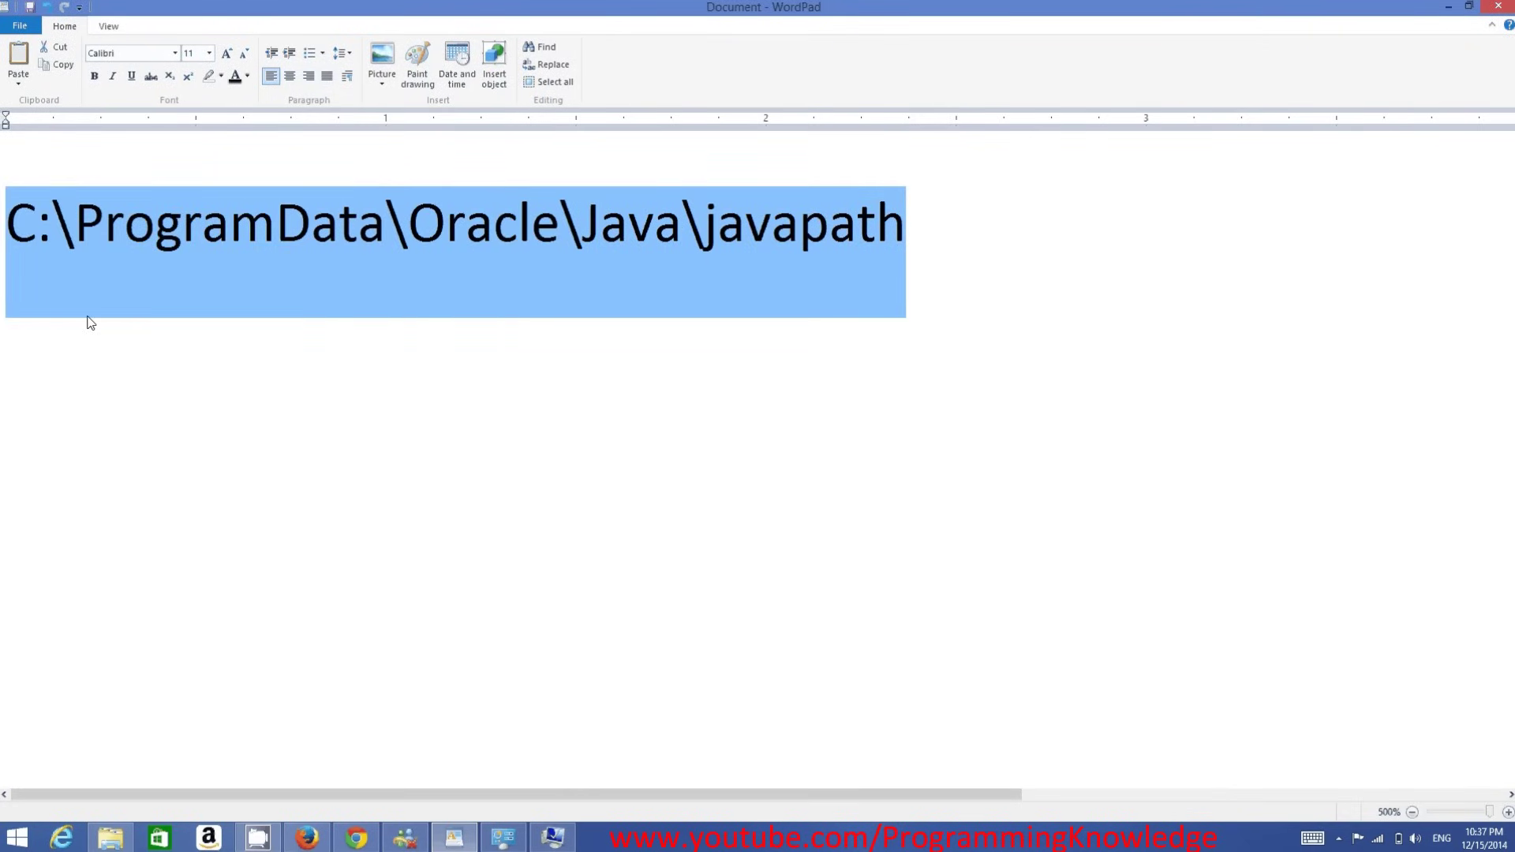
click(566, 845)
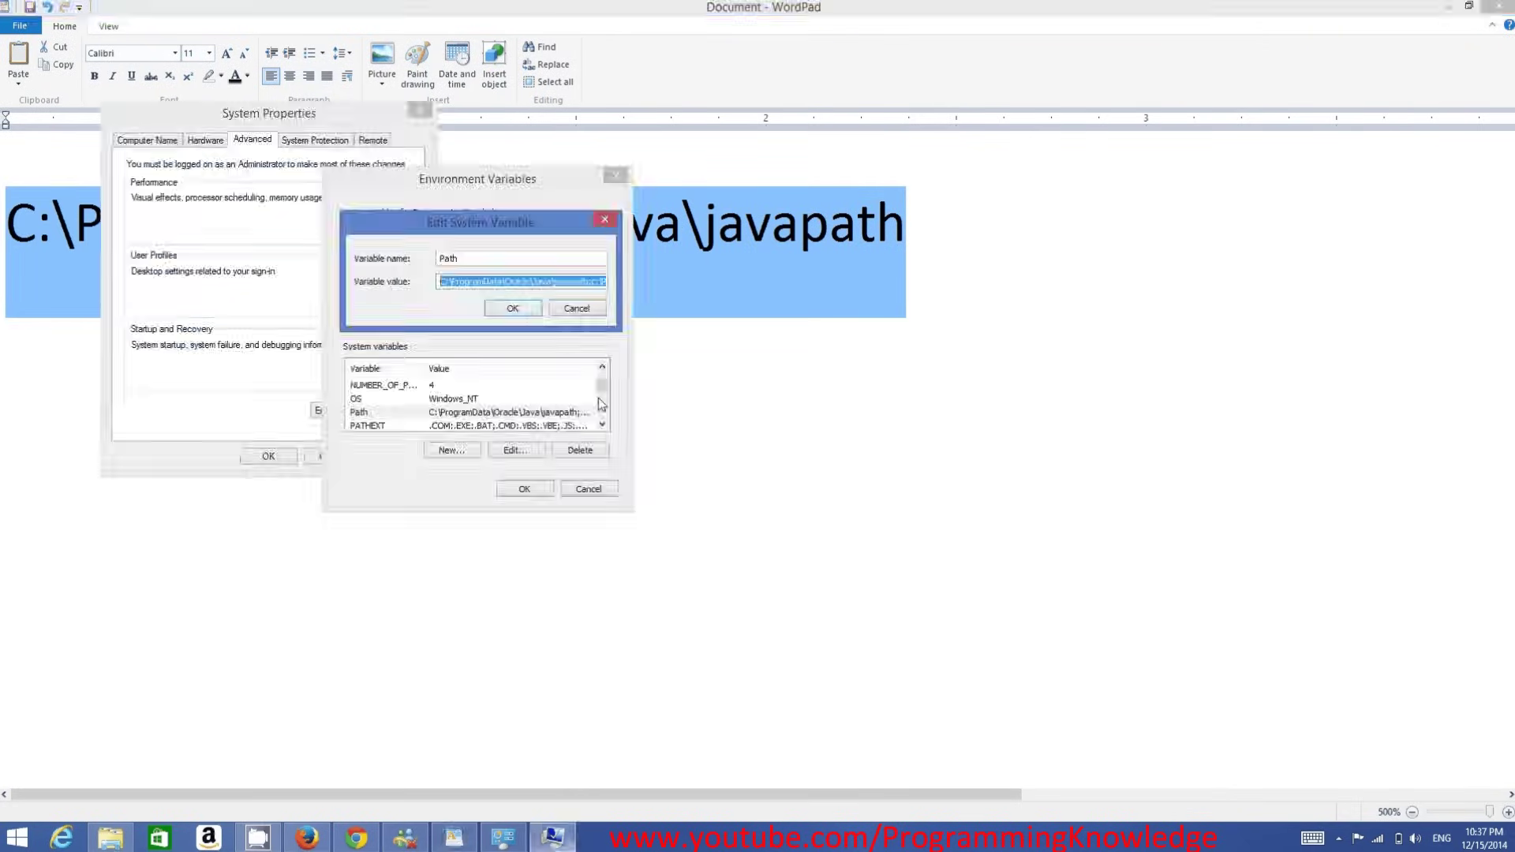
- Remove the C:\ProgramData\Oracle\Java\javapath; entry from the Path system variable and apply the change through all system dialogs
click(543, 283)
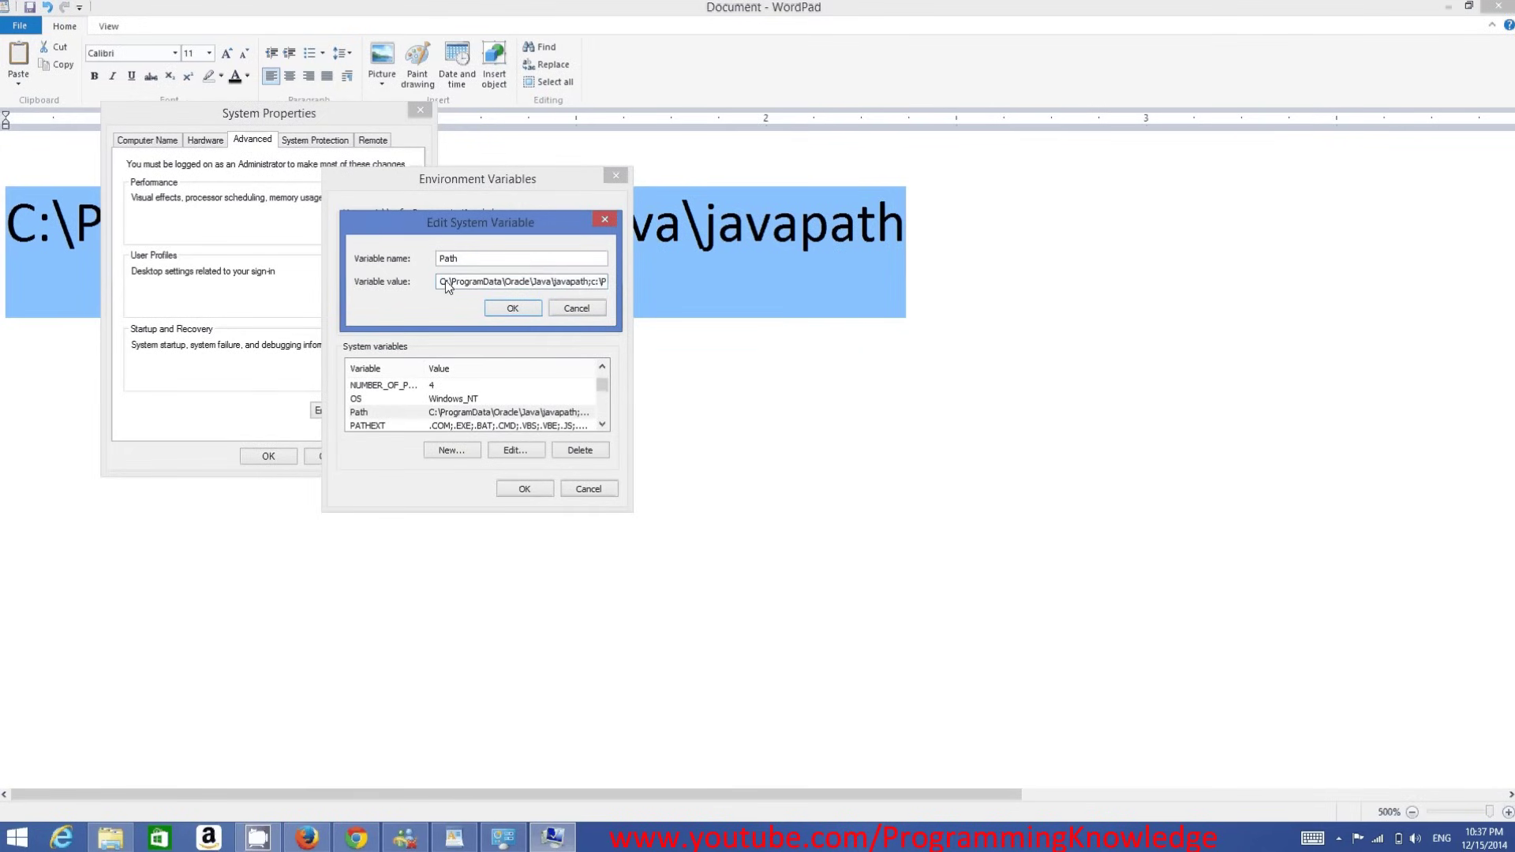
drag(441, 282, 596, 289)
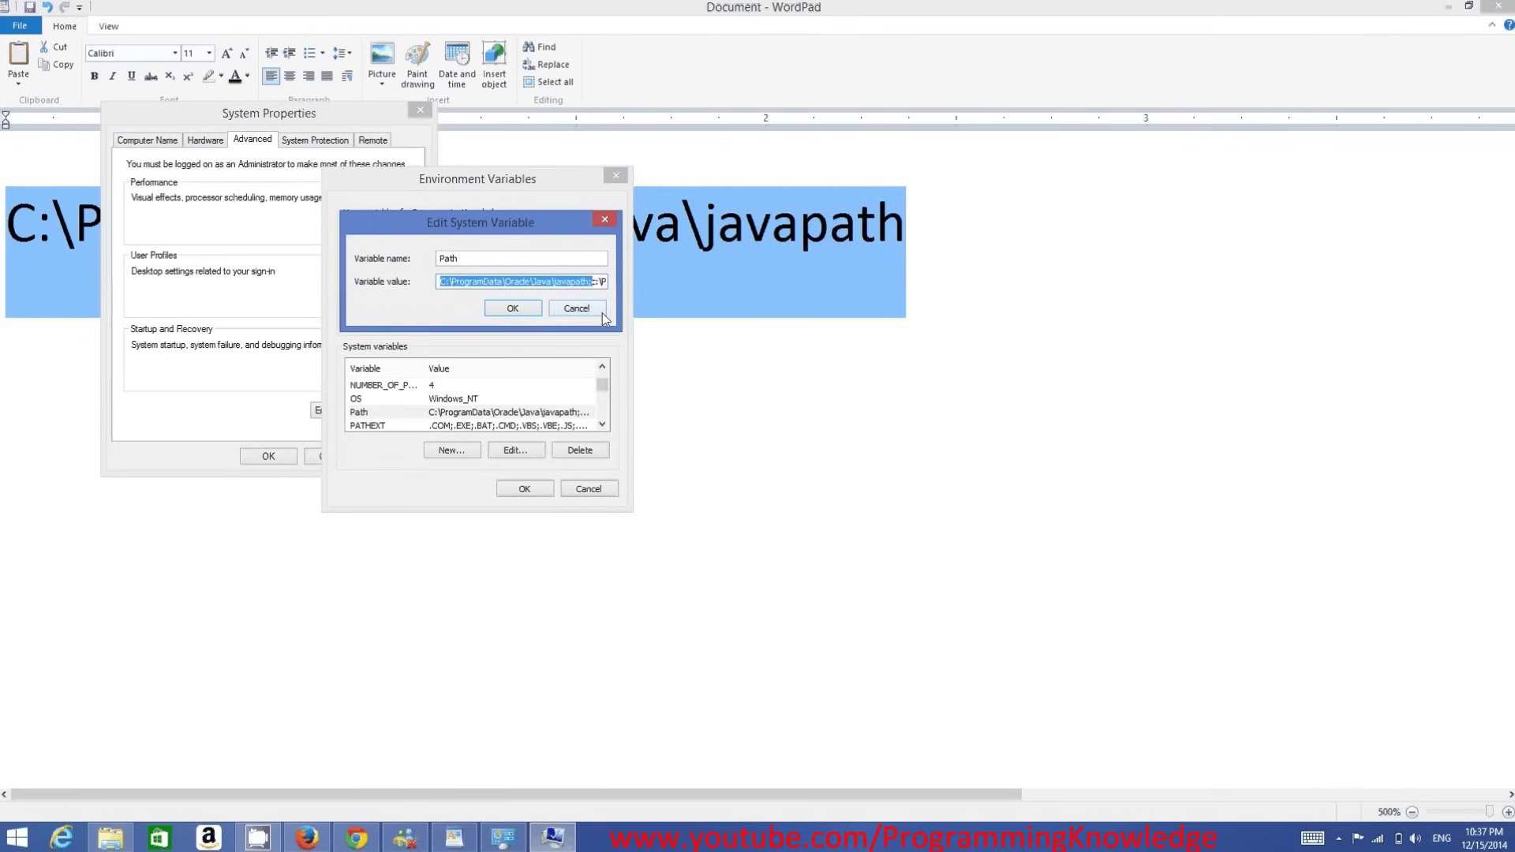
key(Delete)
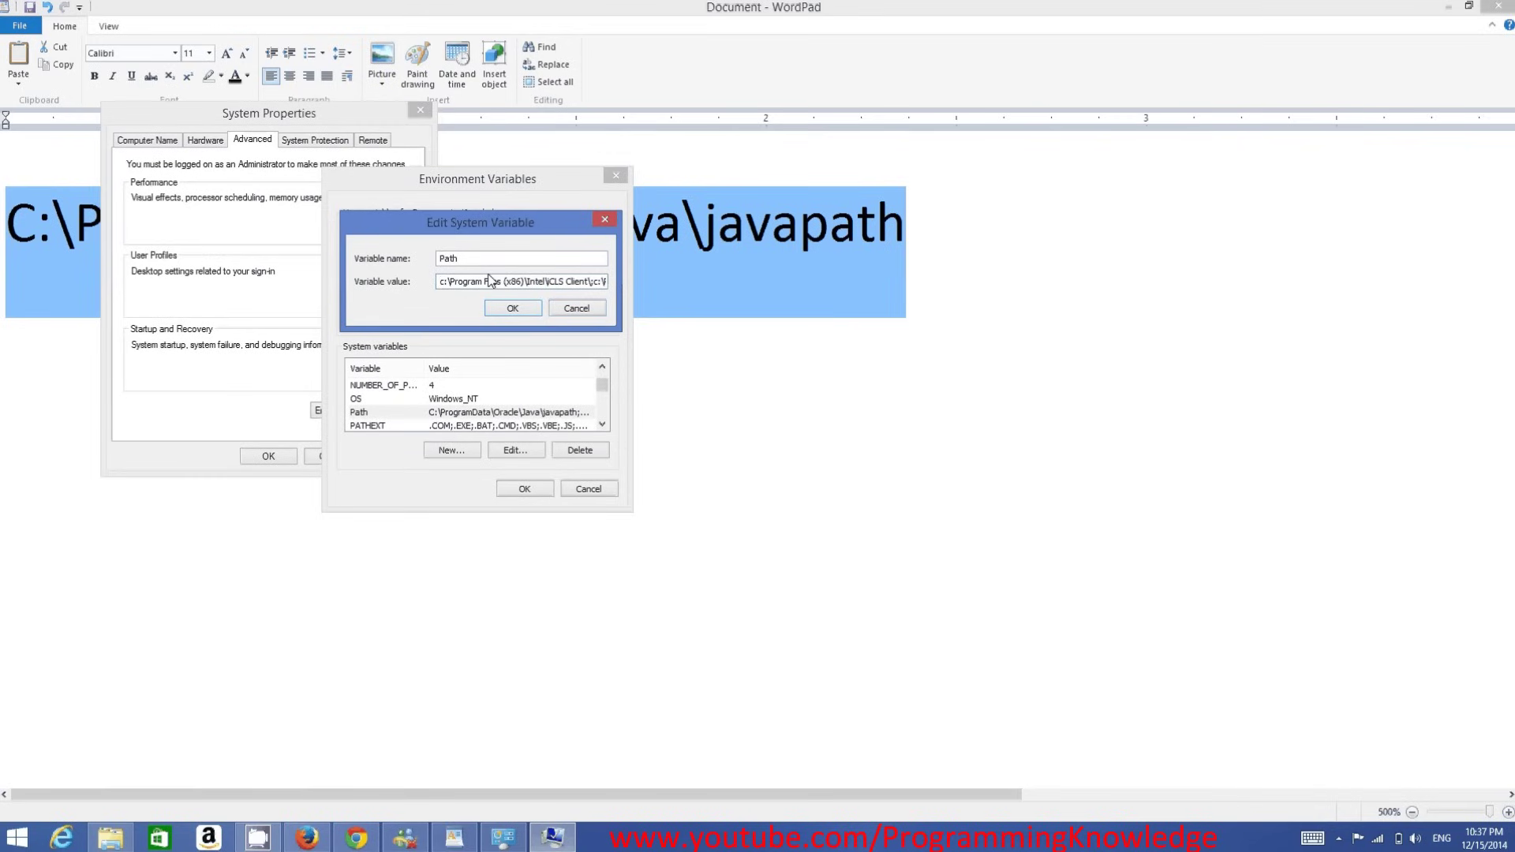
click(513, 309)
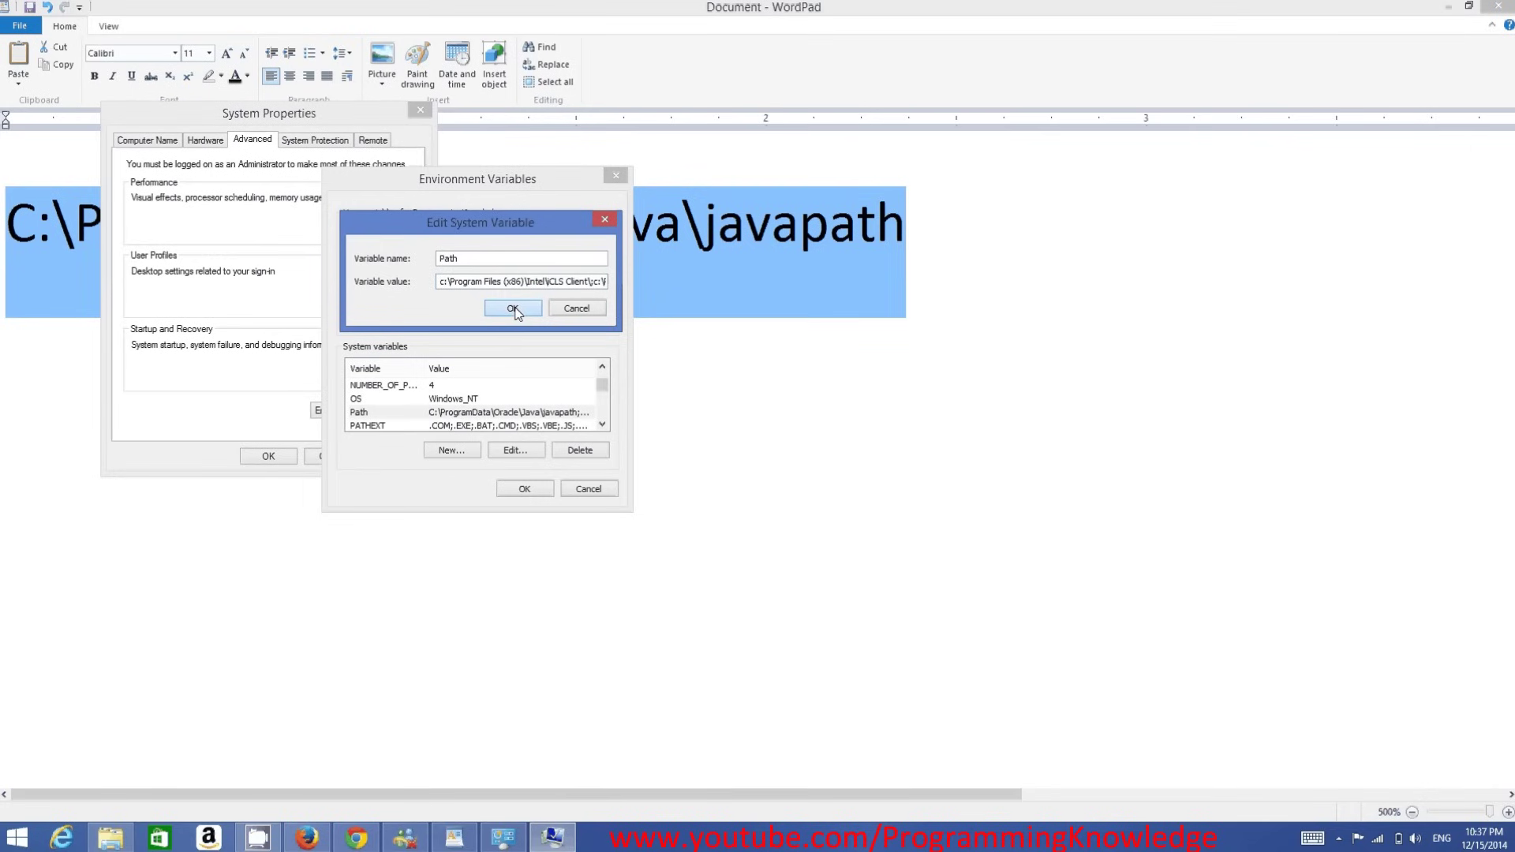
click(525, 489)
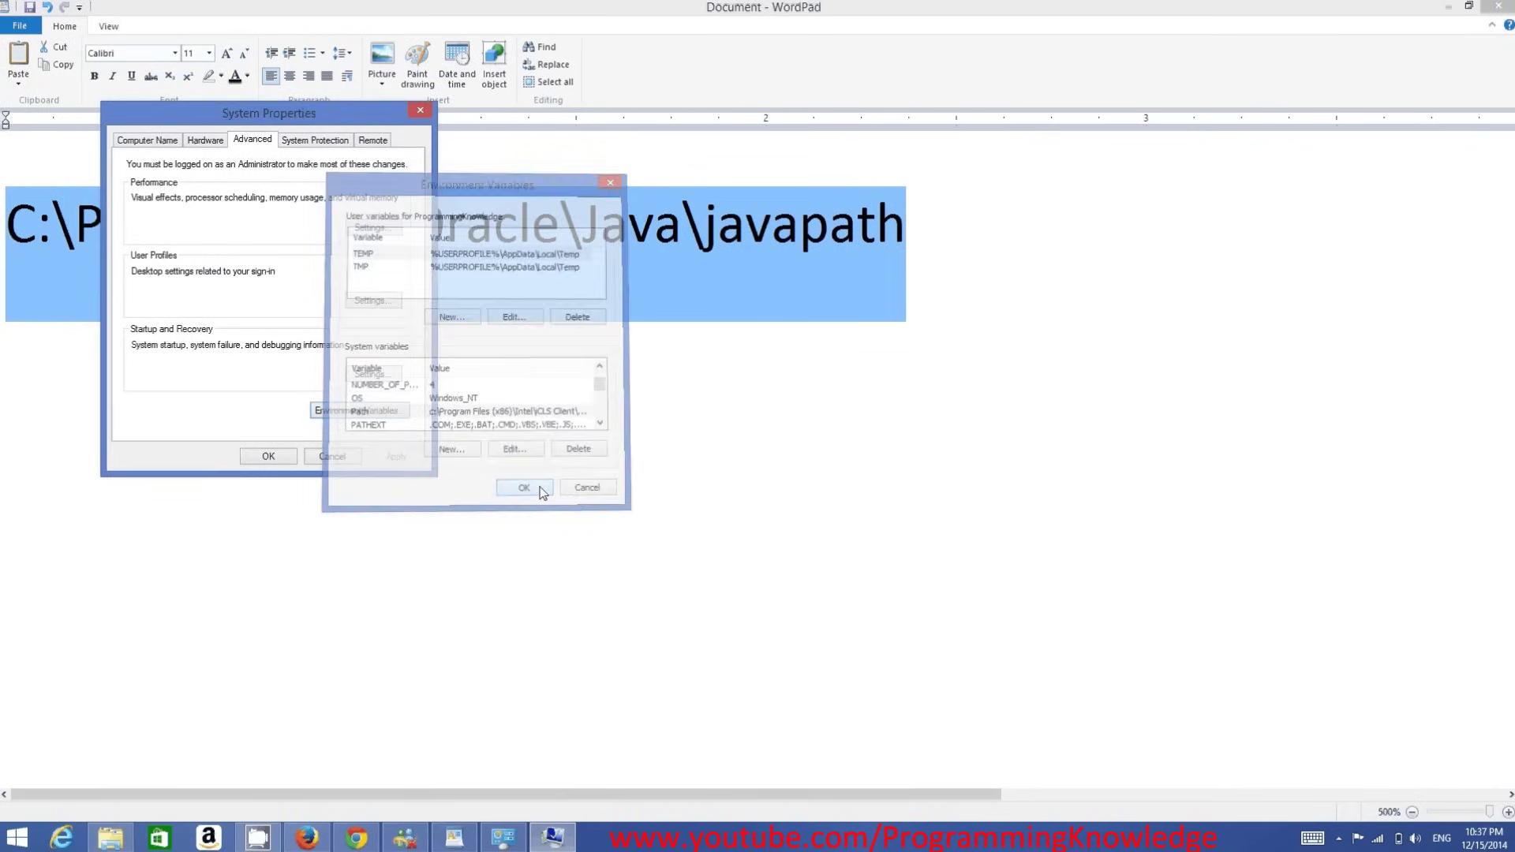
click(283, 458)
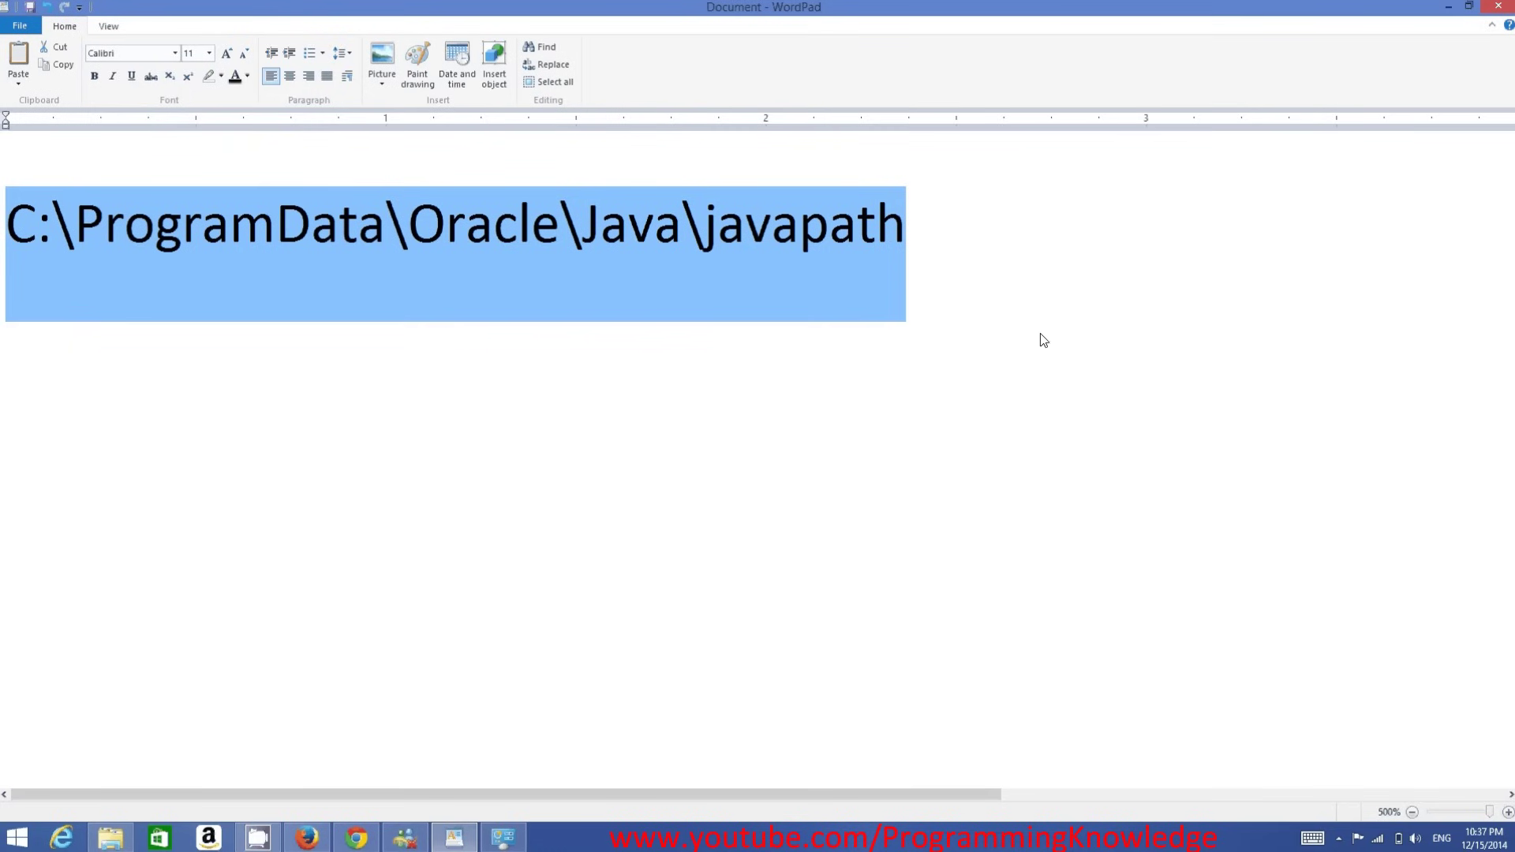
- Minimize WordPad, close the System window, and dismiss the Eclipse error message
click(1449, 10)
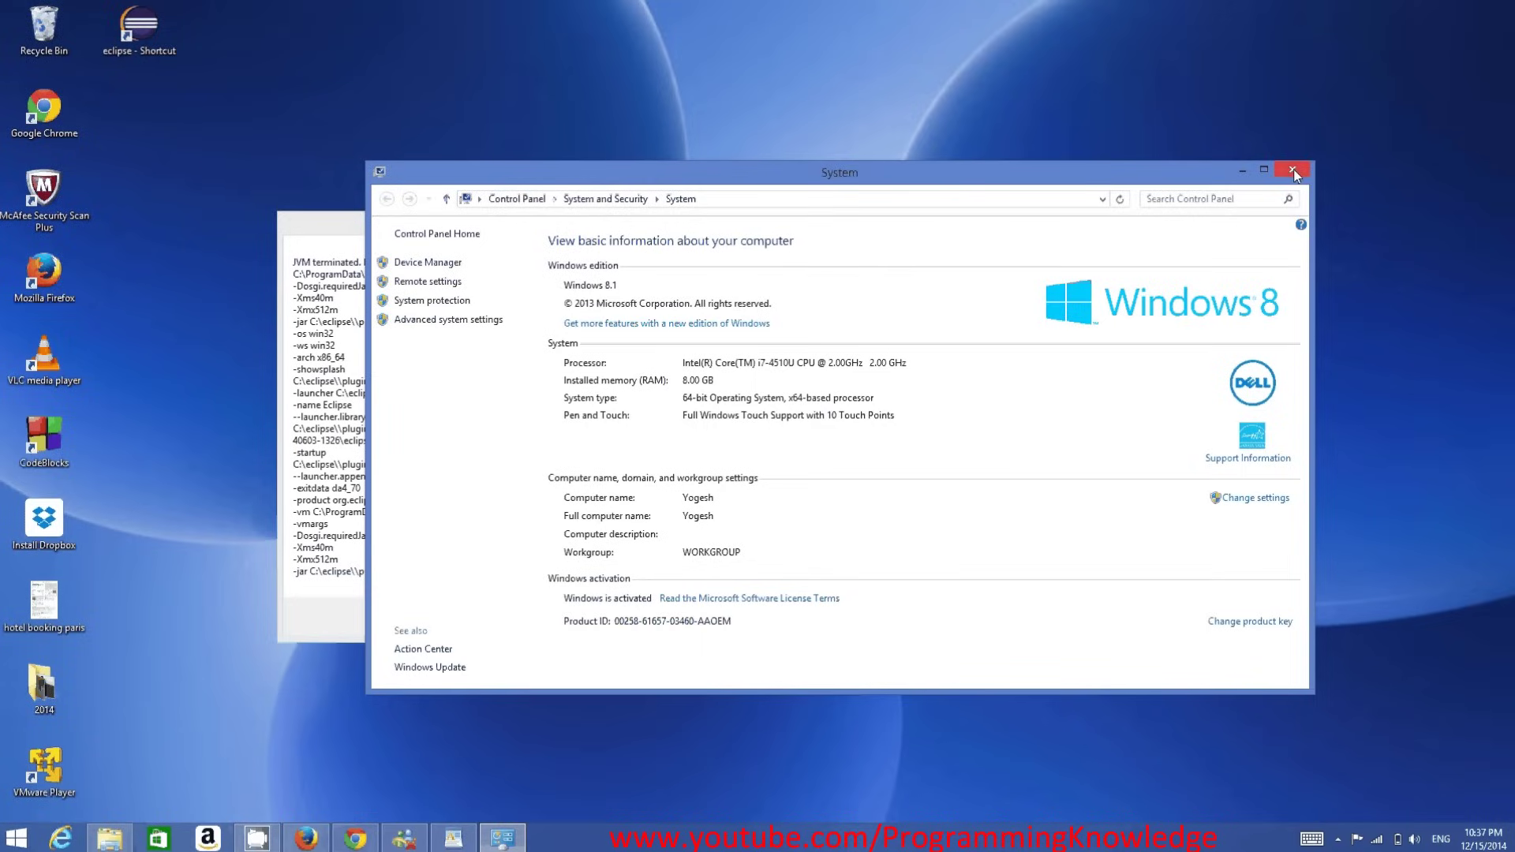
click(1295, 171)
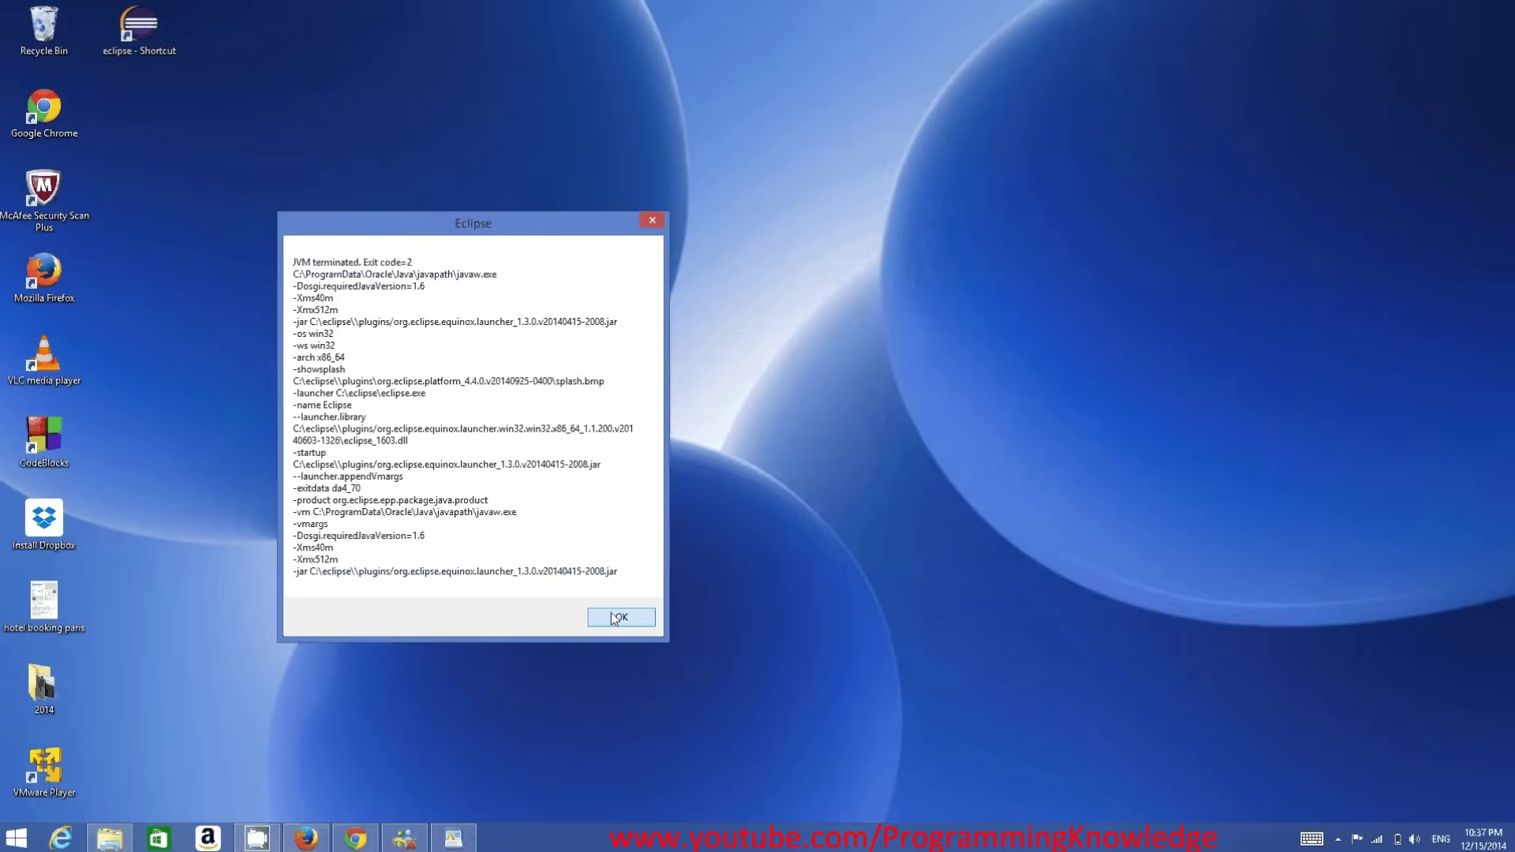
click(616, 618)
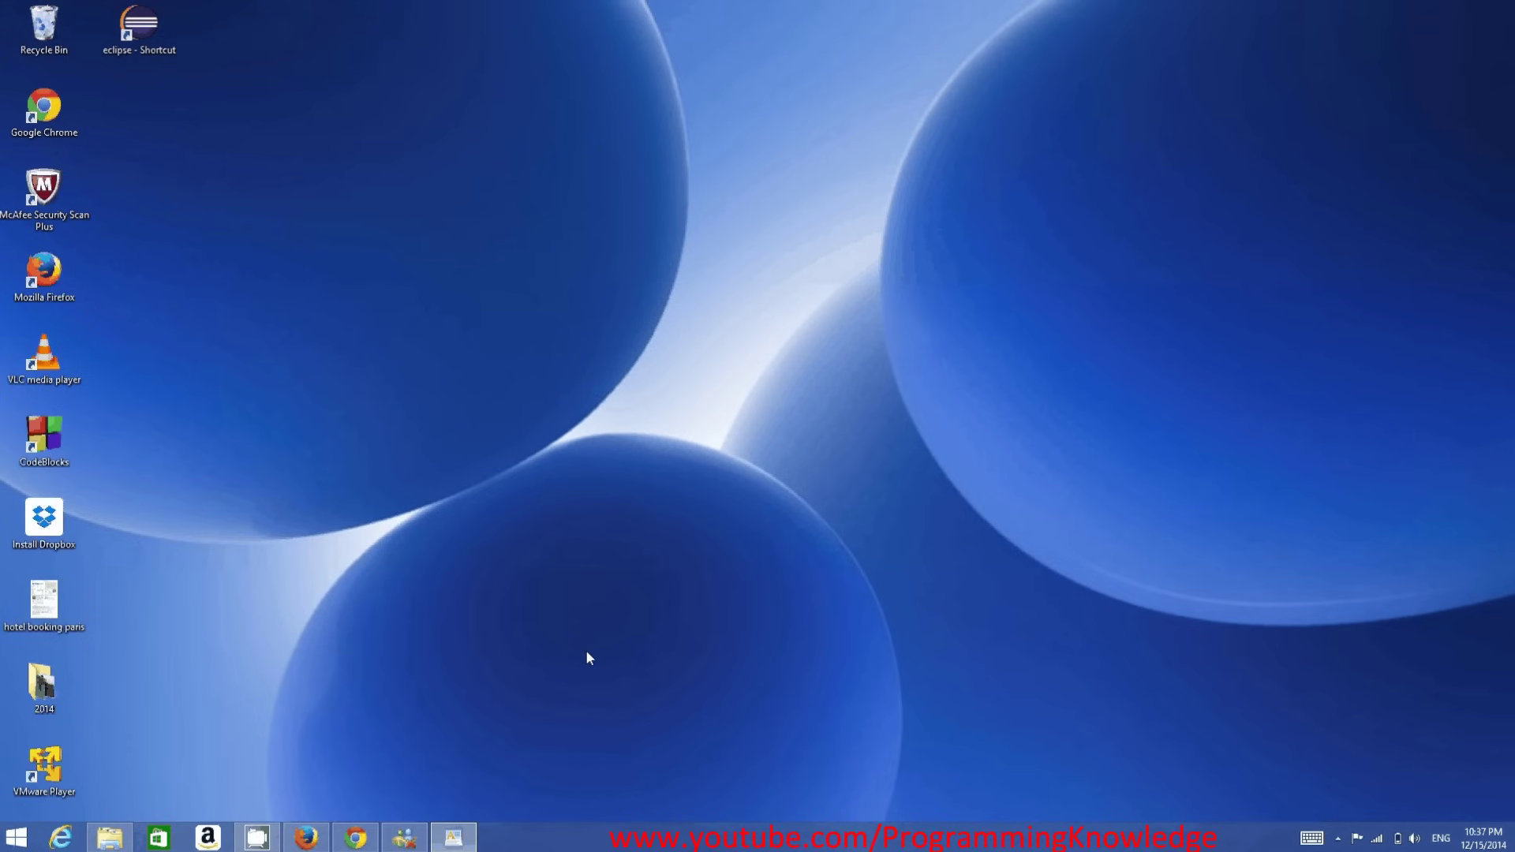
- Switch to File Explorer, open the C:\eclipse folder, and launch the eclipse application
key(alt+Tab)
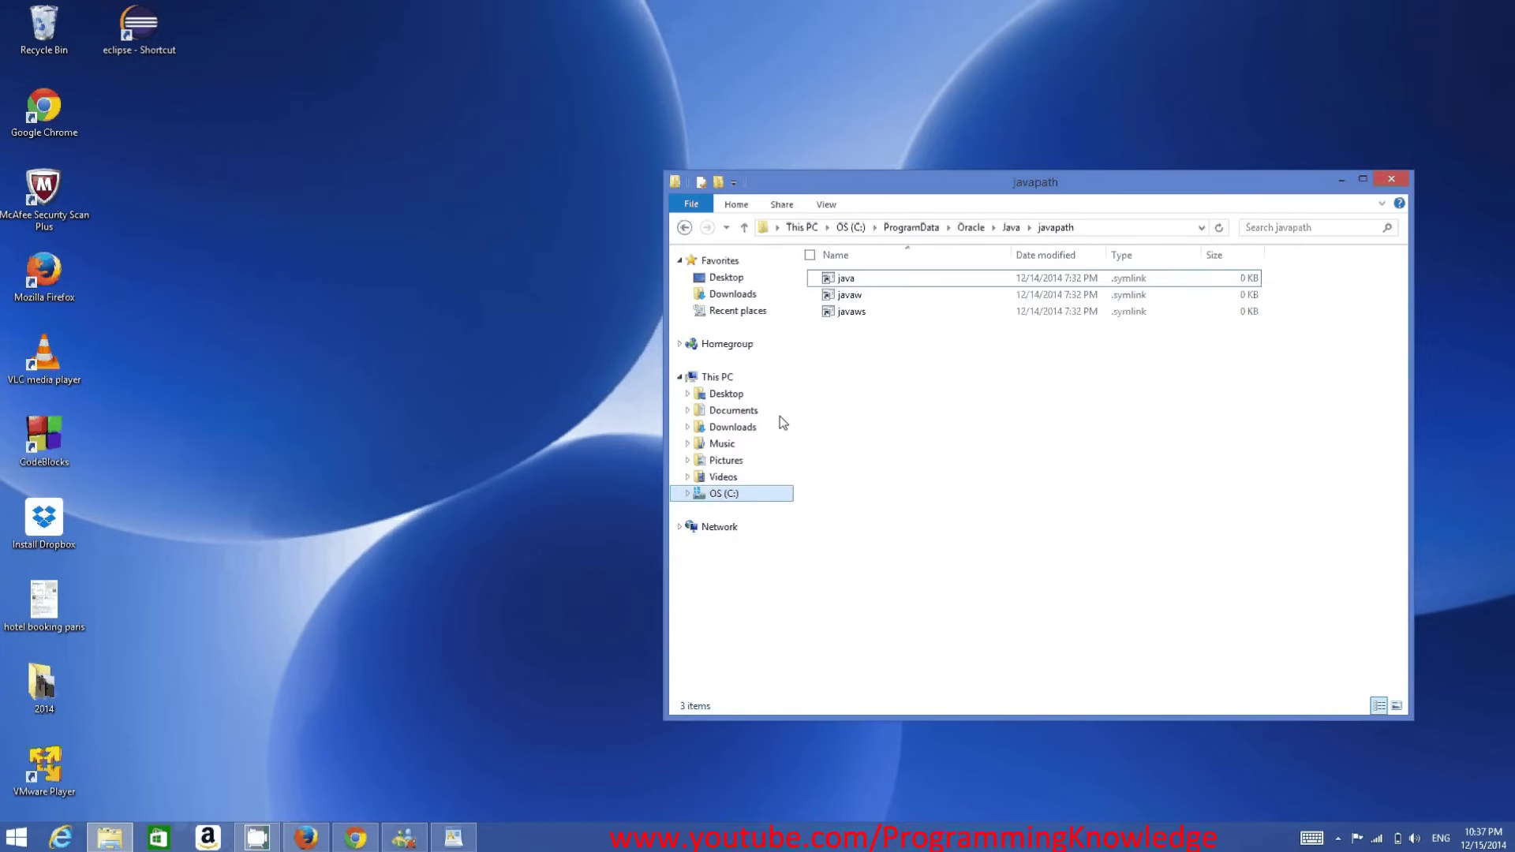
click(686, 229)
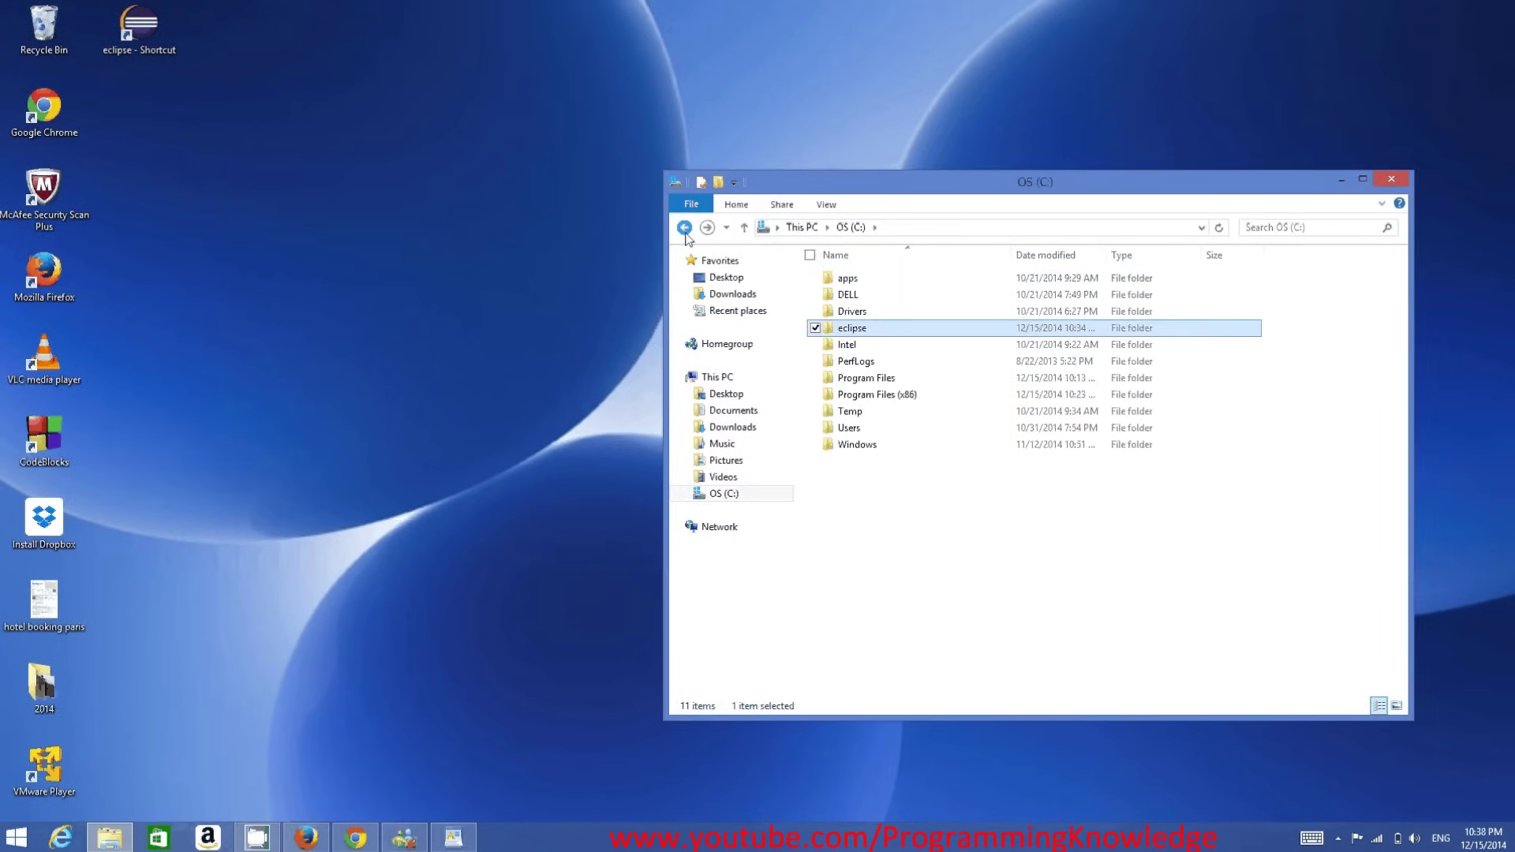
double_click(869, 328)
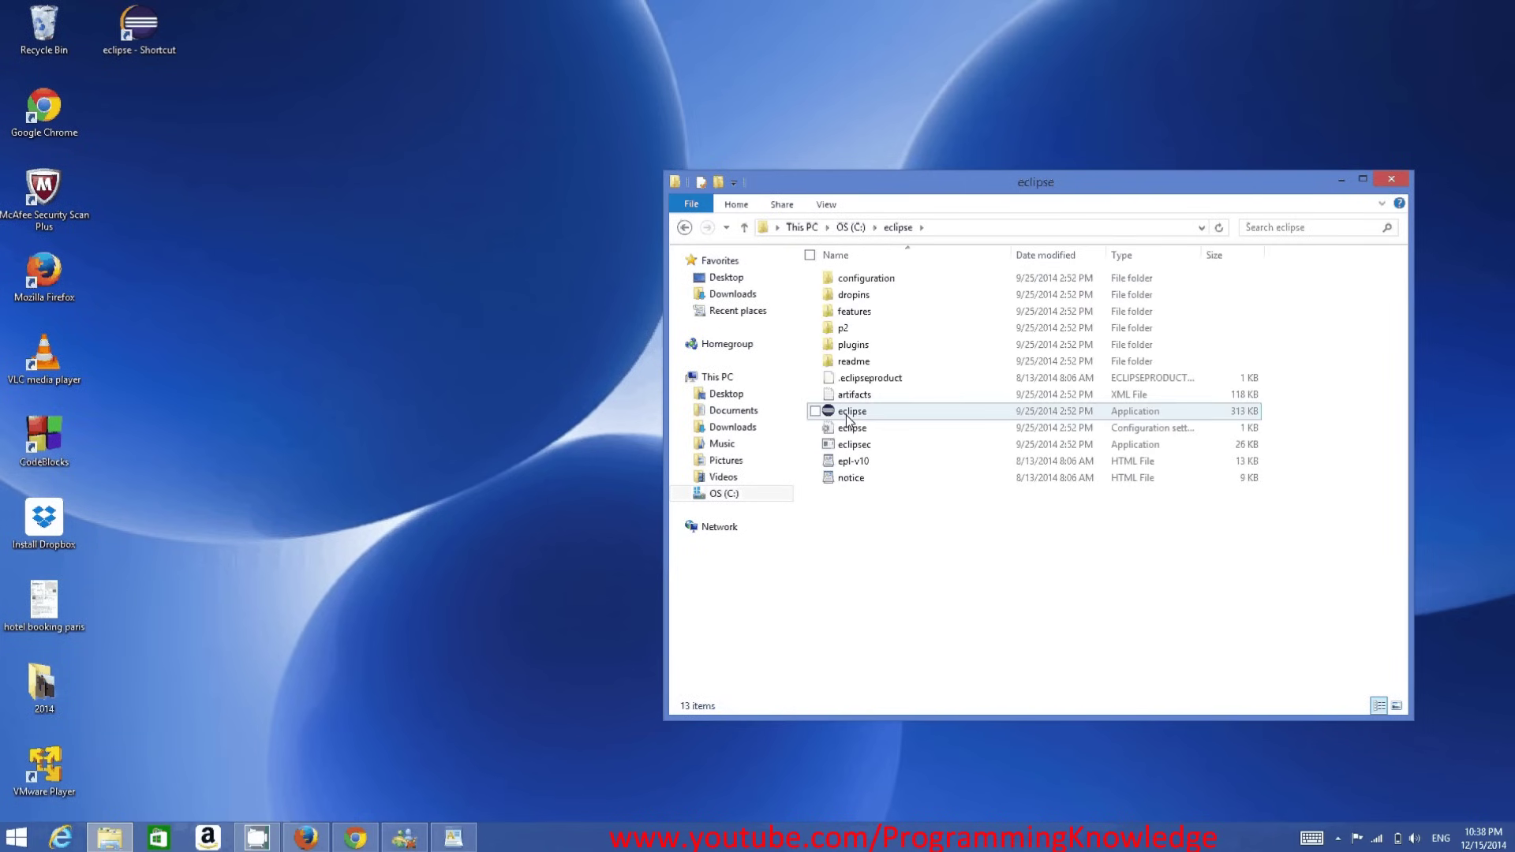
click(849, 416)
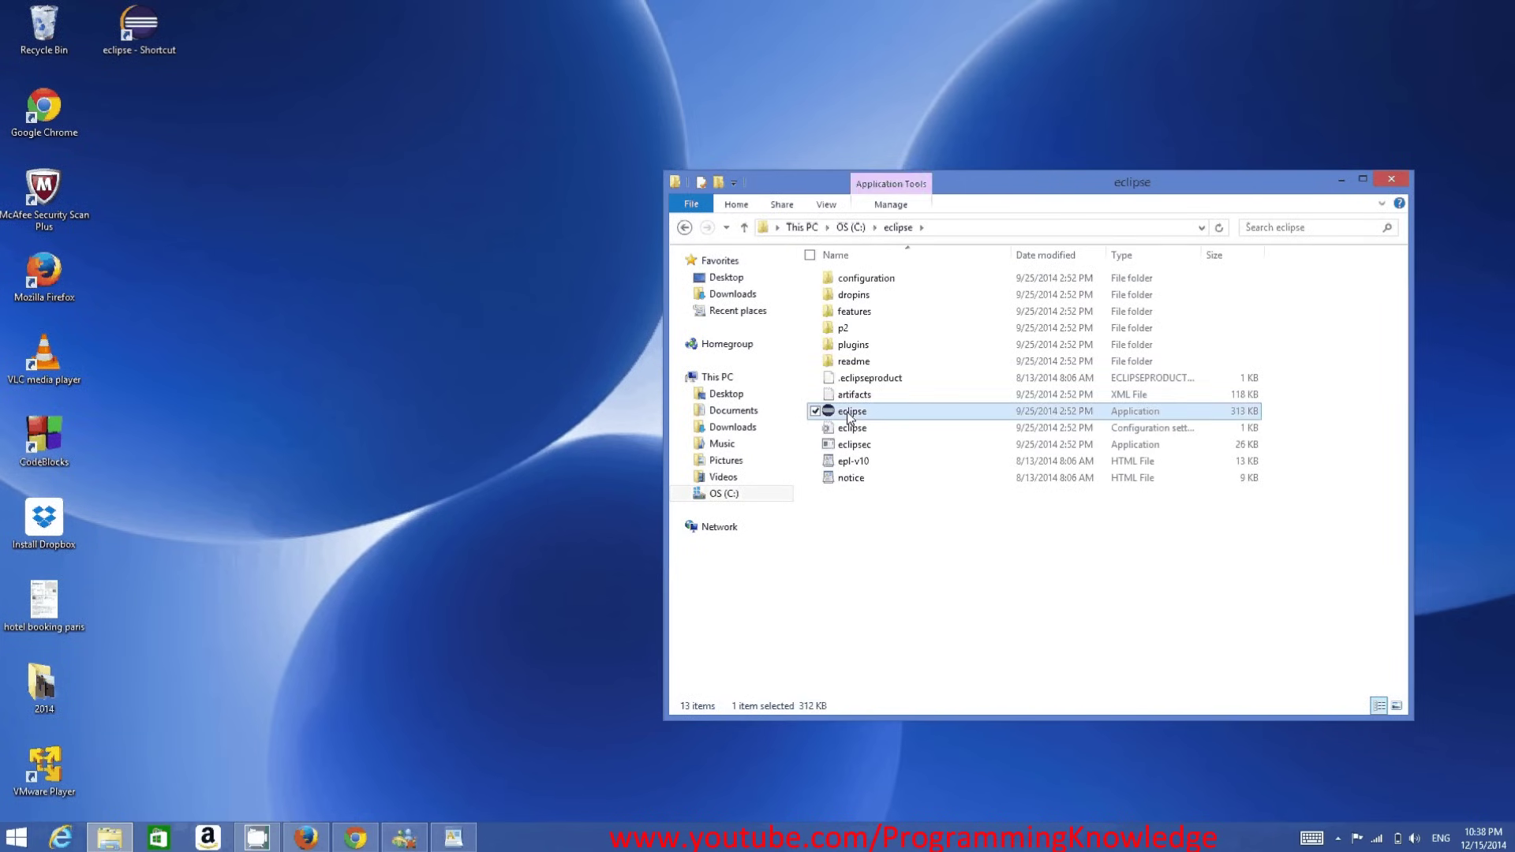
double_click(849, 416)
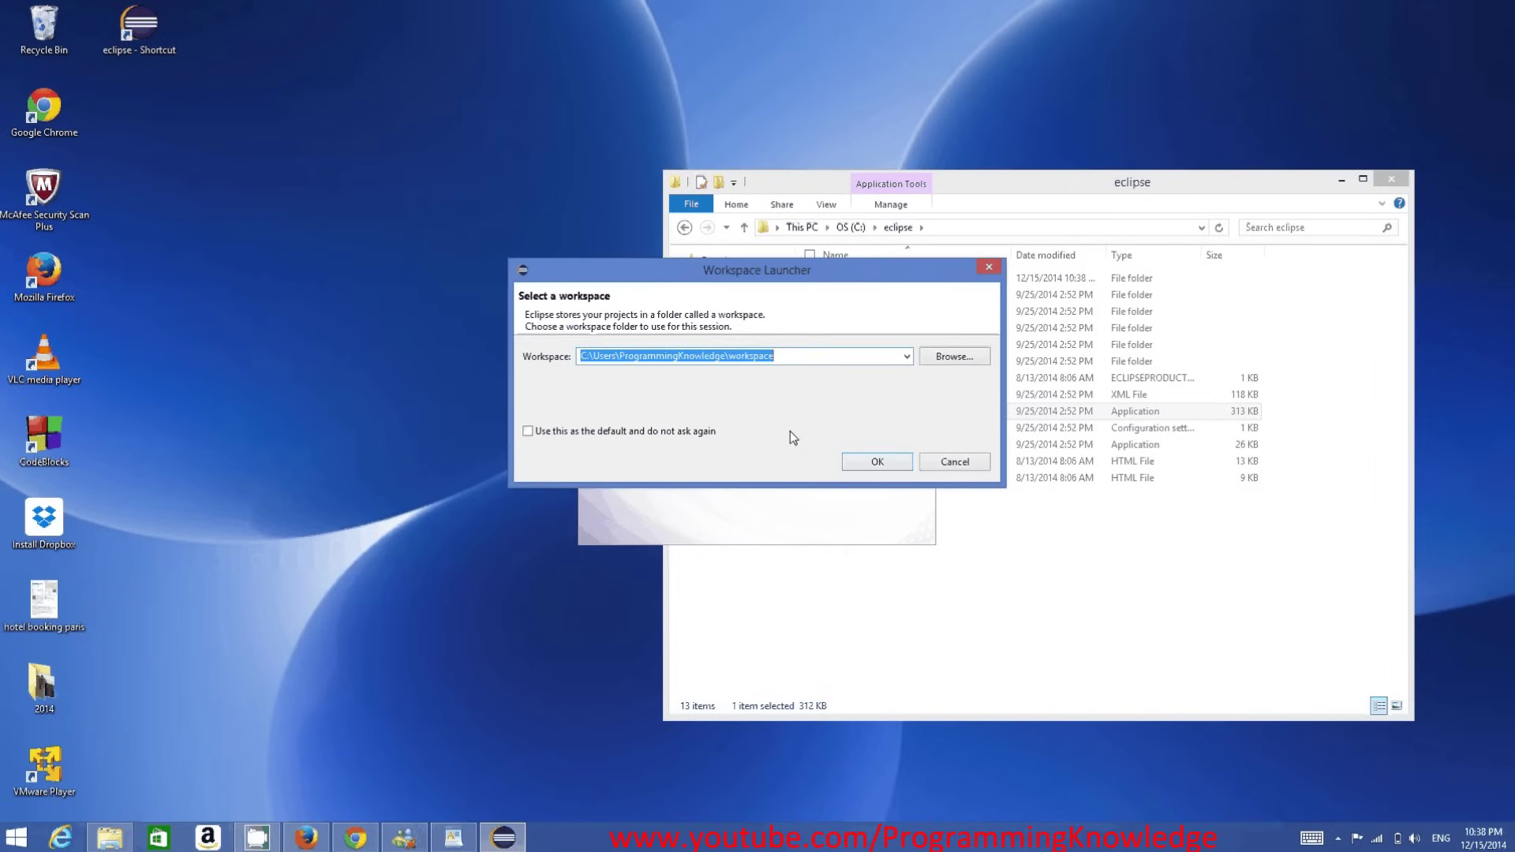
- Accept the default workspace folder for this session and maximize the Eclipse main window
double_click(658, 357)
click(752, 359)
double_click(762, 357)
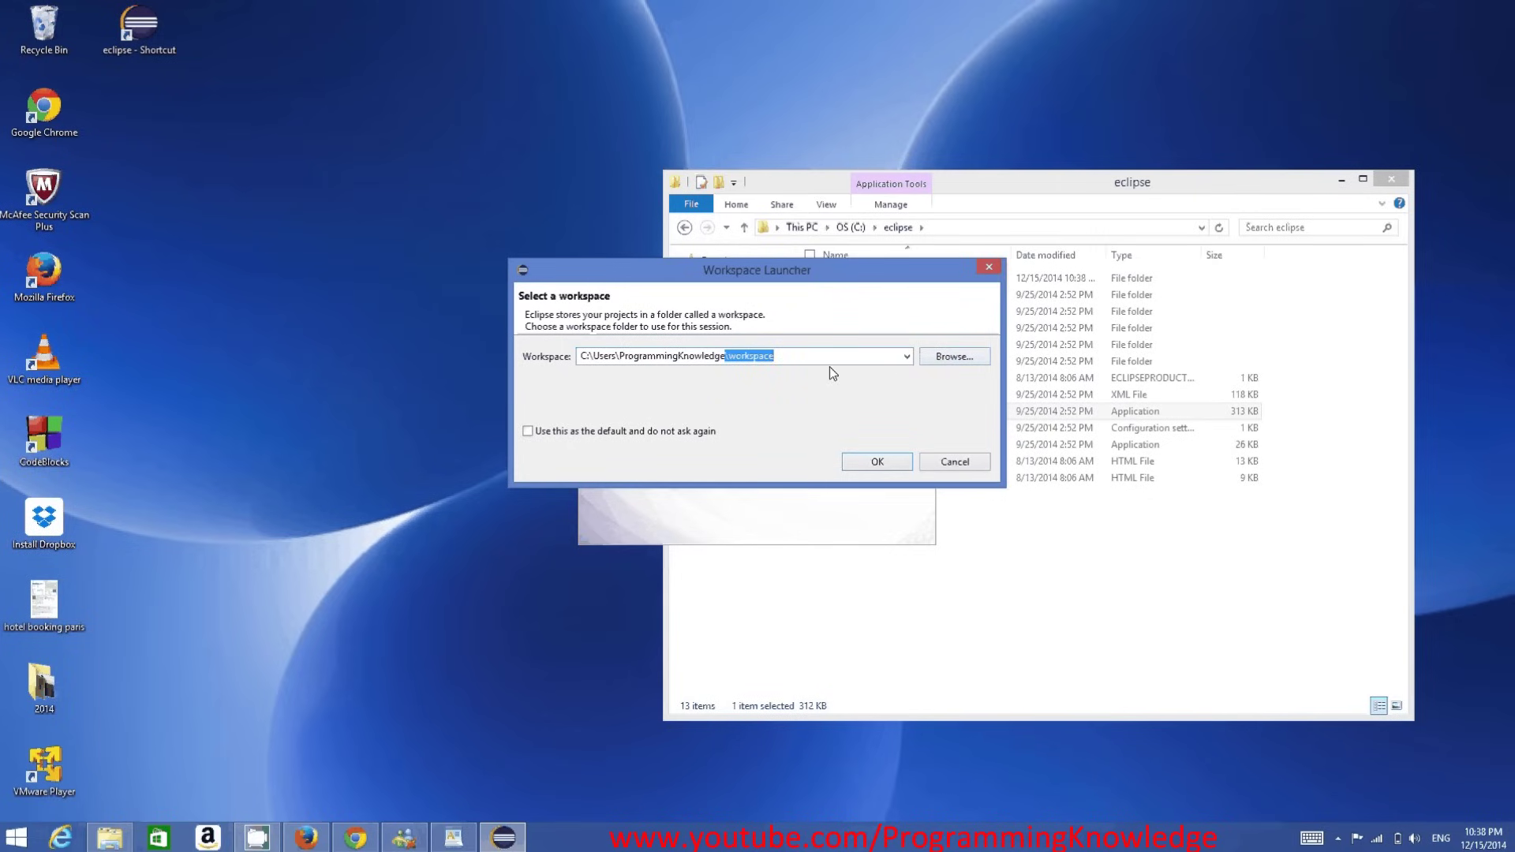
click(871, 467)
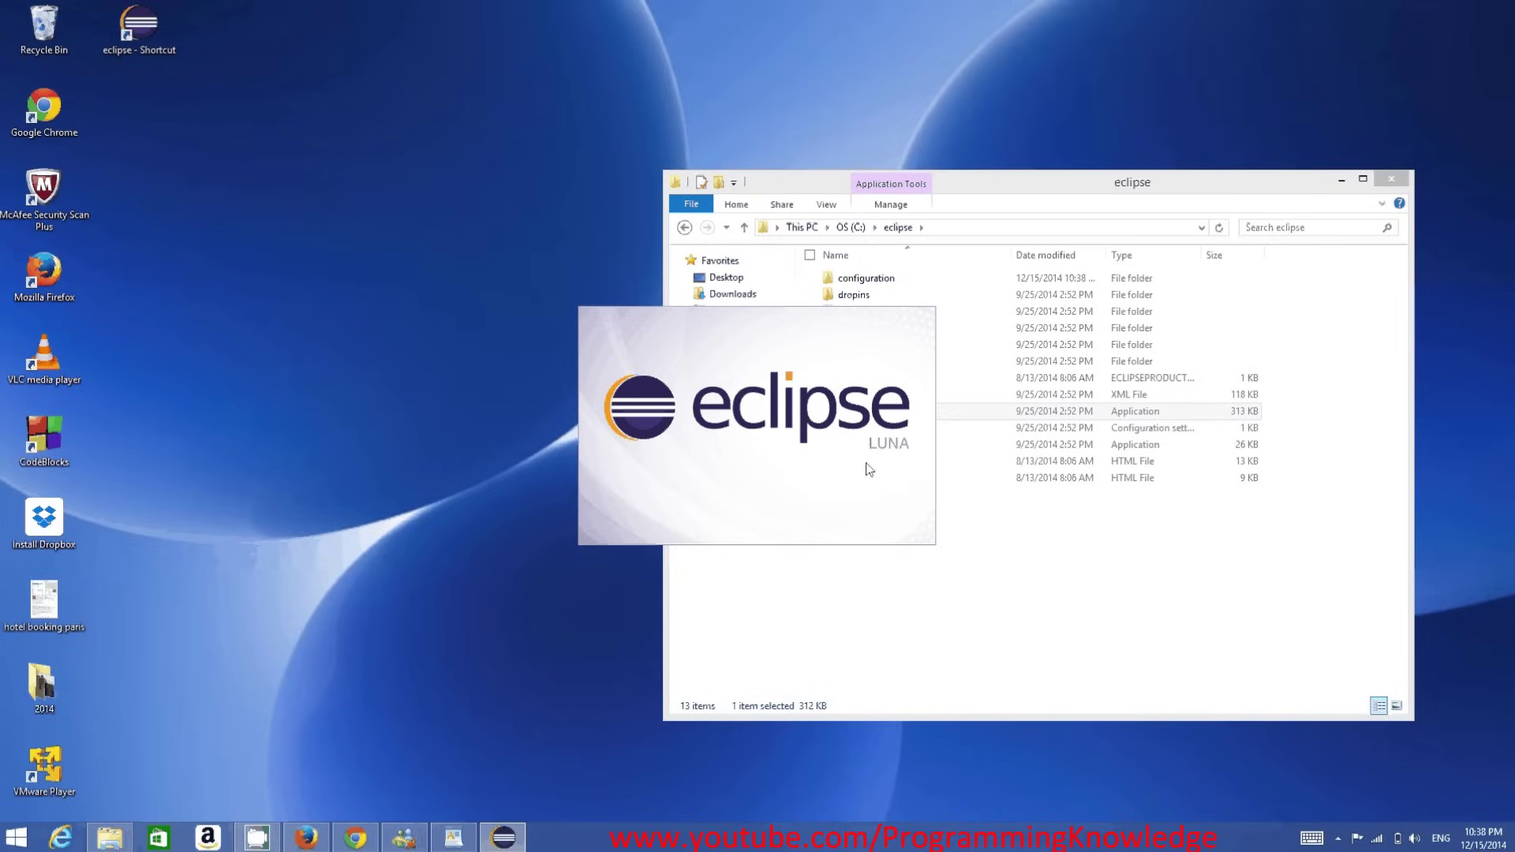
key(super+d)
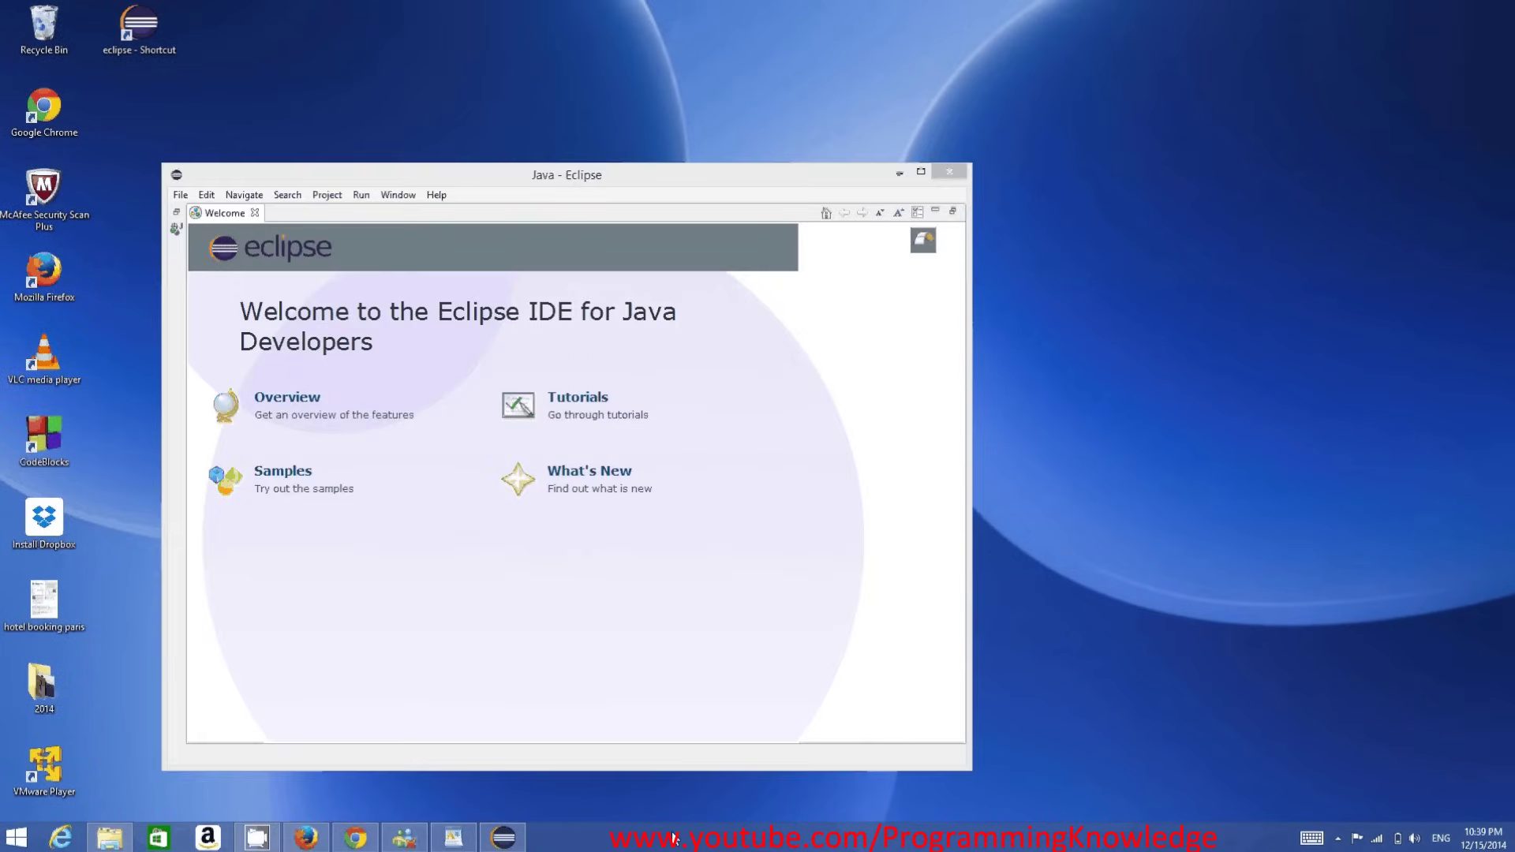
click(921, 173)
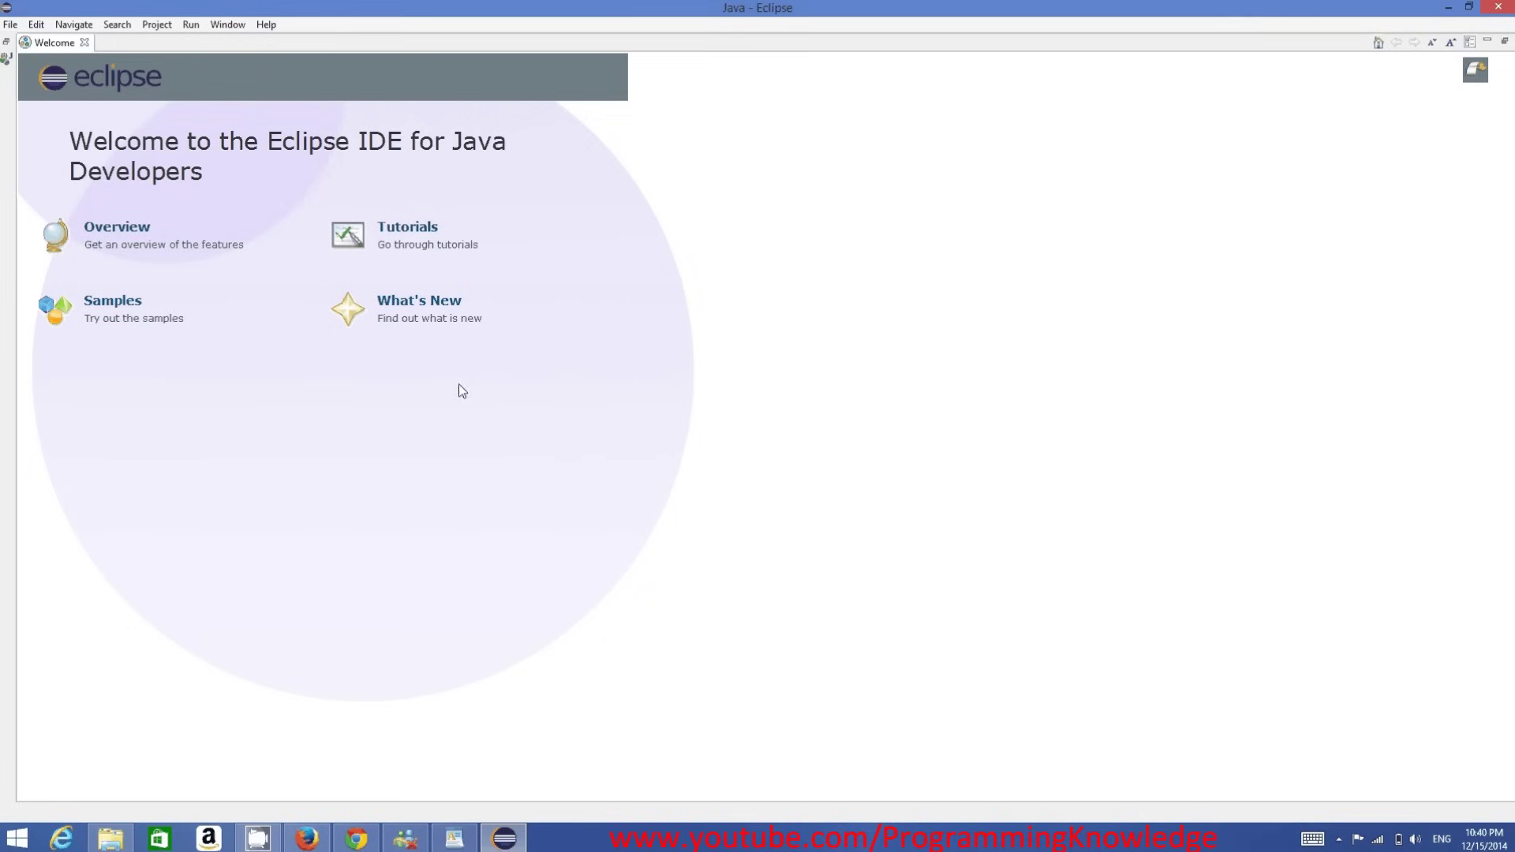
- Start a new Java project and name it MyFirstProject
click(10, 26)
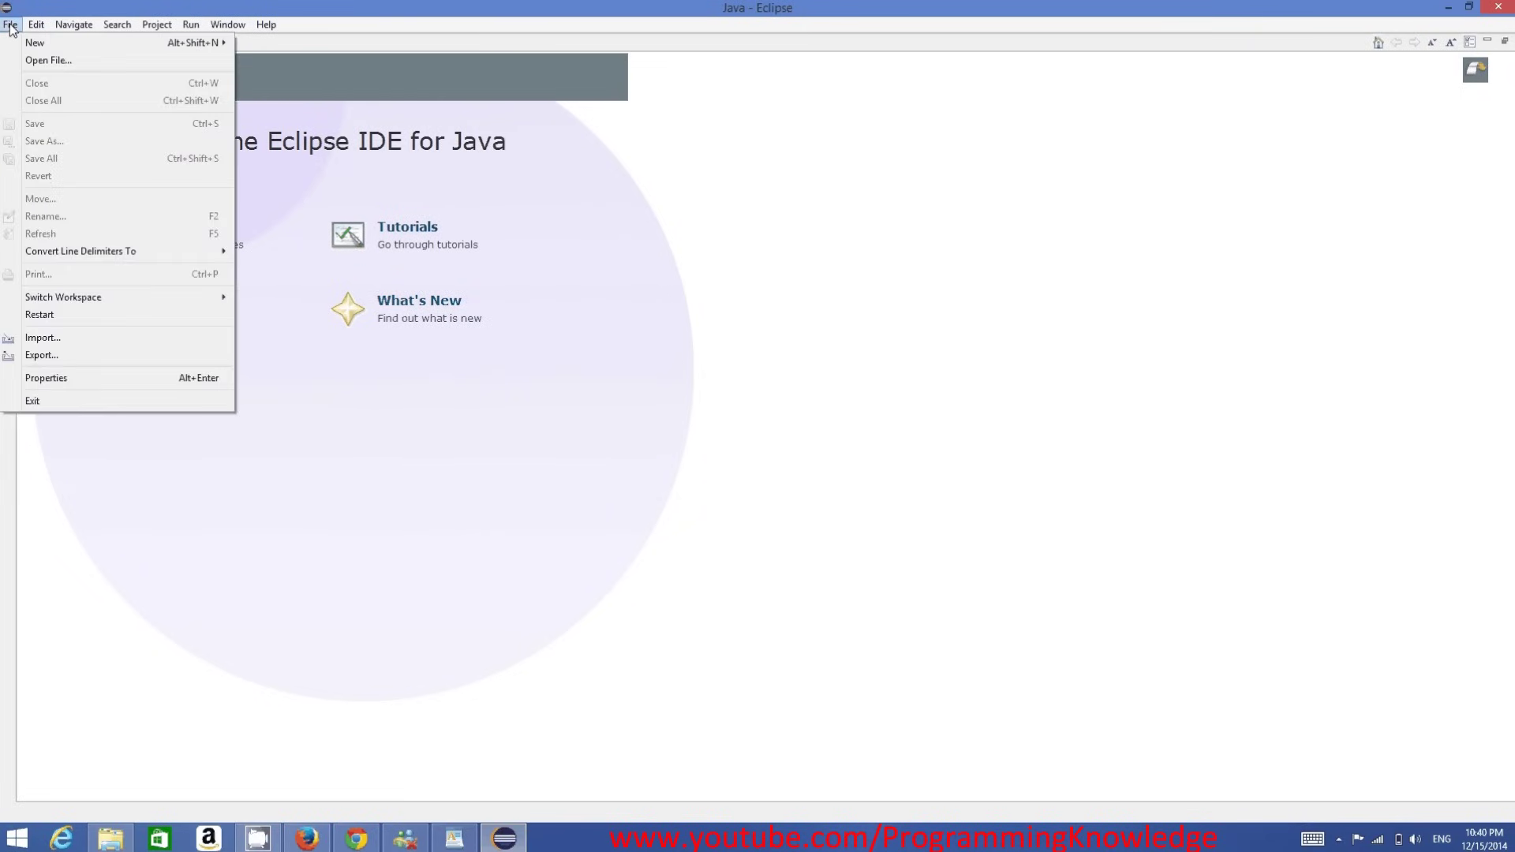
mouse_move(142, 41)
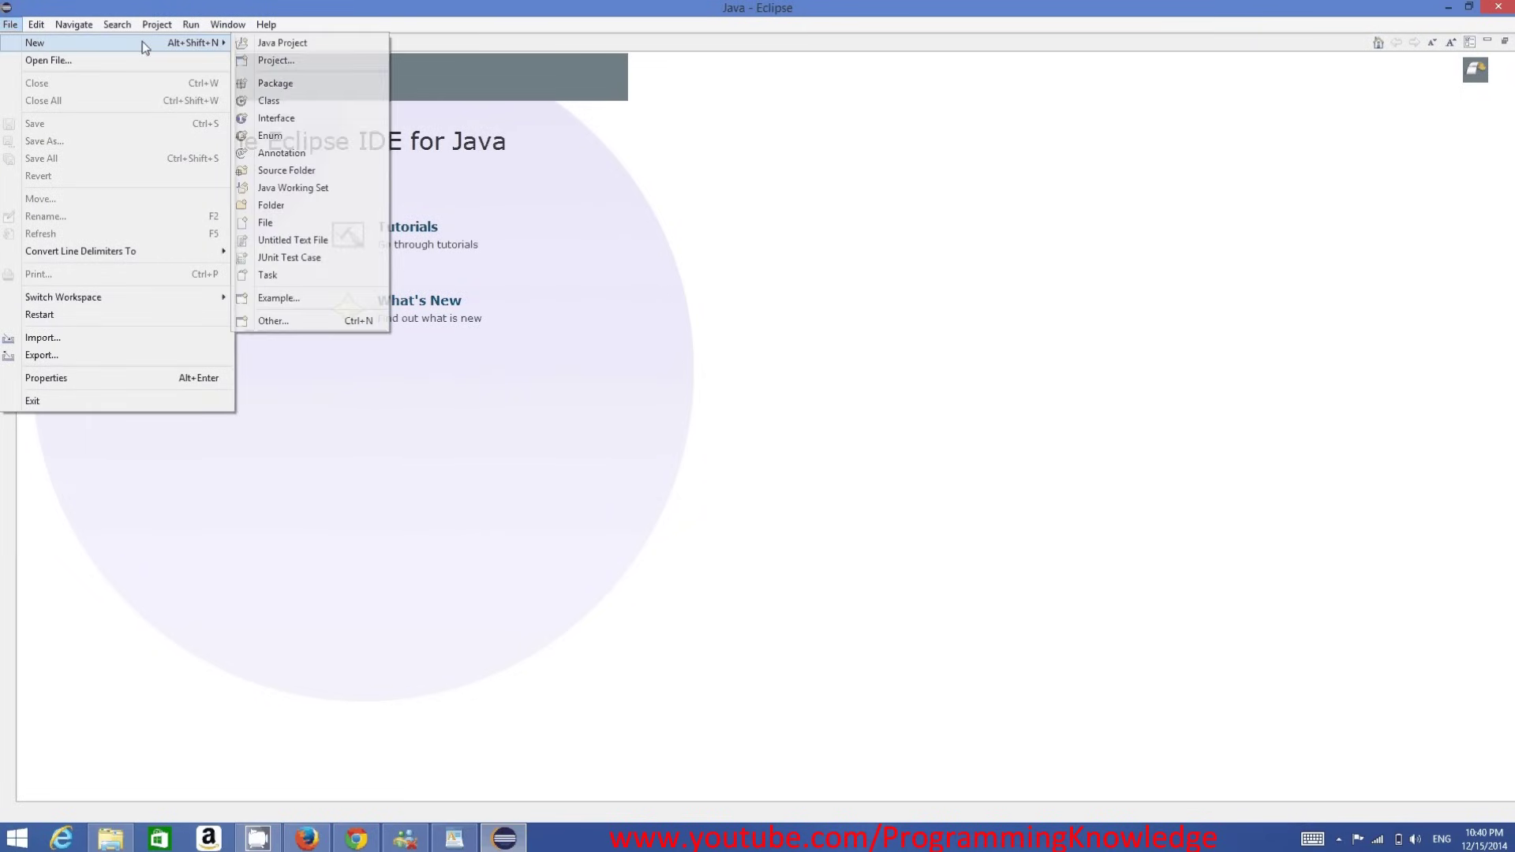
click(290, 45)
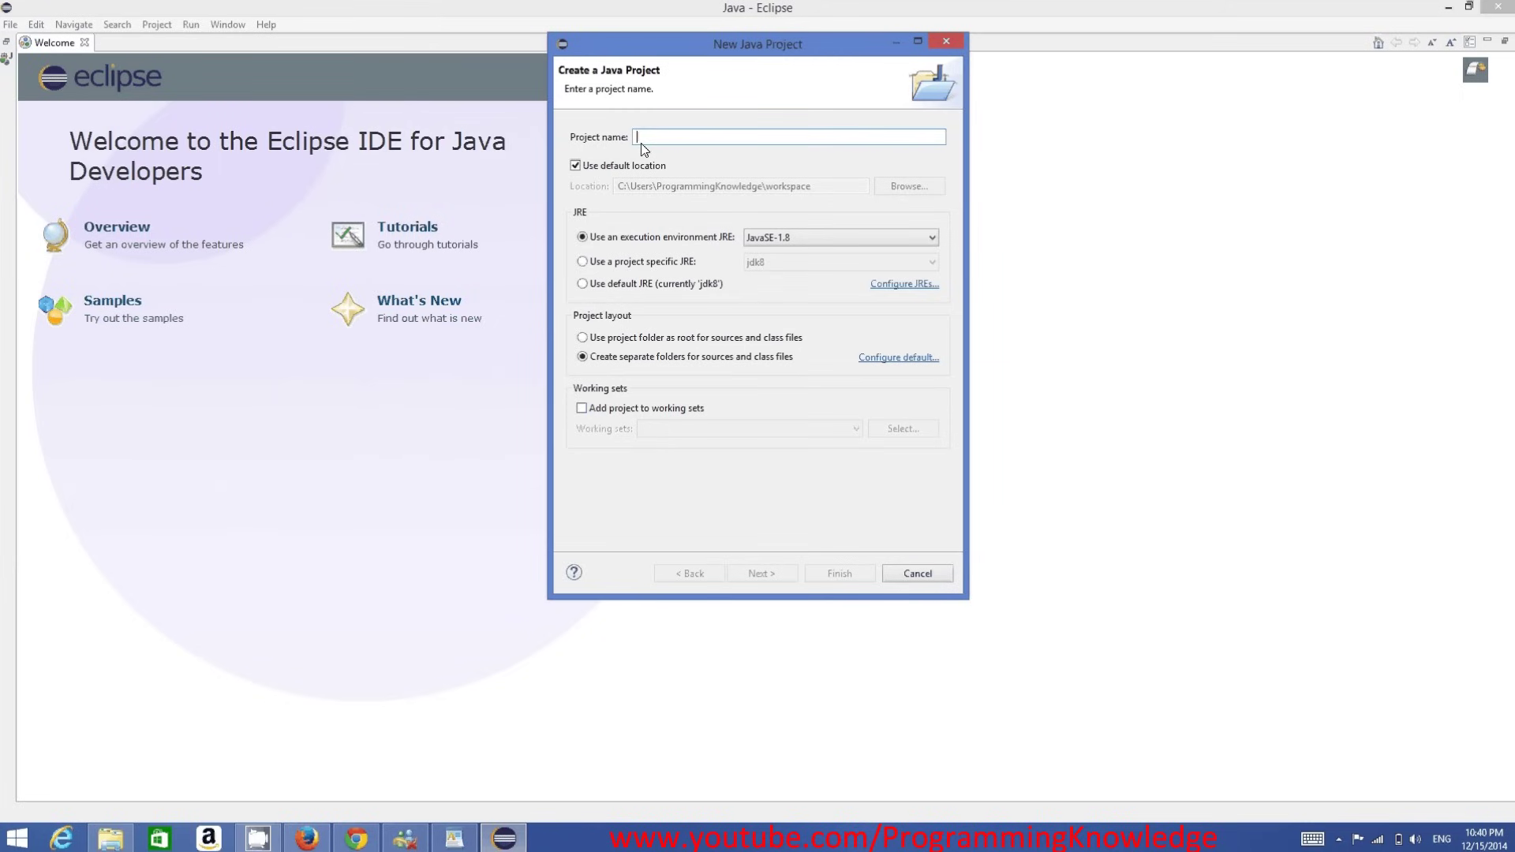
text(Mz)
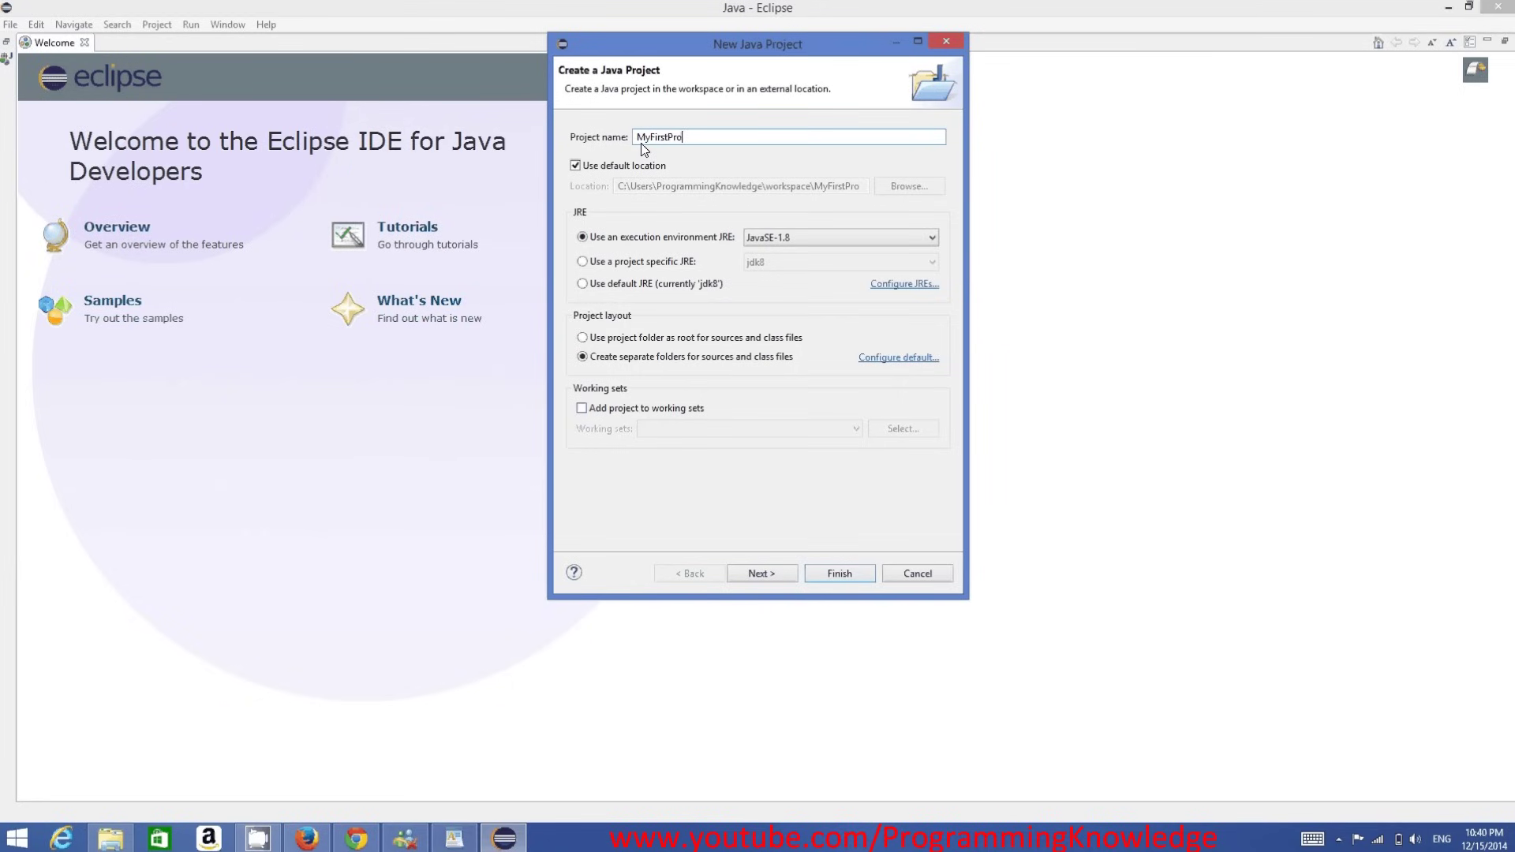
text(ct)
- Examine the entered project name and its capitalization by highlighting the whole name and its parts
drag(699, 138, 637, 138)
click(642, 139)
drag(637, 139, 652, 144)
click(669, 138)
drag(638, 137, 652, 142)
click(652, 142)
drag(636, 139, 651, 142)
click(652, 143)
click(670, 139)
click(715, 142)
drag(715, 142, 638, 139)
click(711, 144)
drag(710, 144, 625, 140)
- Finish creating the project with the default Java build settings and expand MyFirstProject in the restored workbench
click(780, 575)
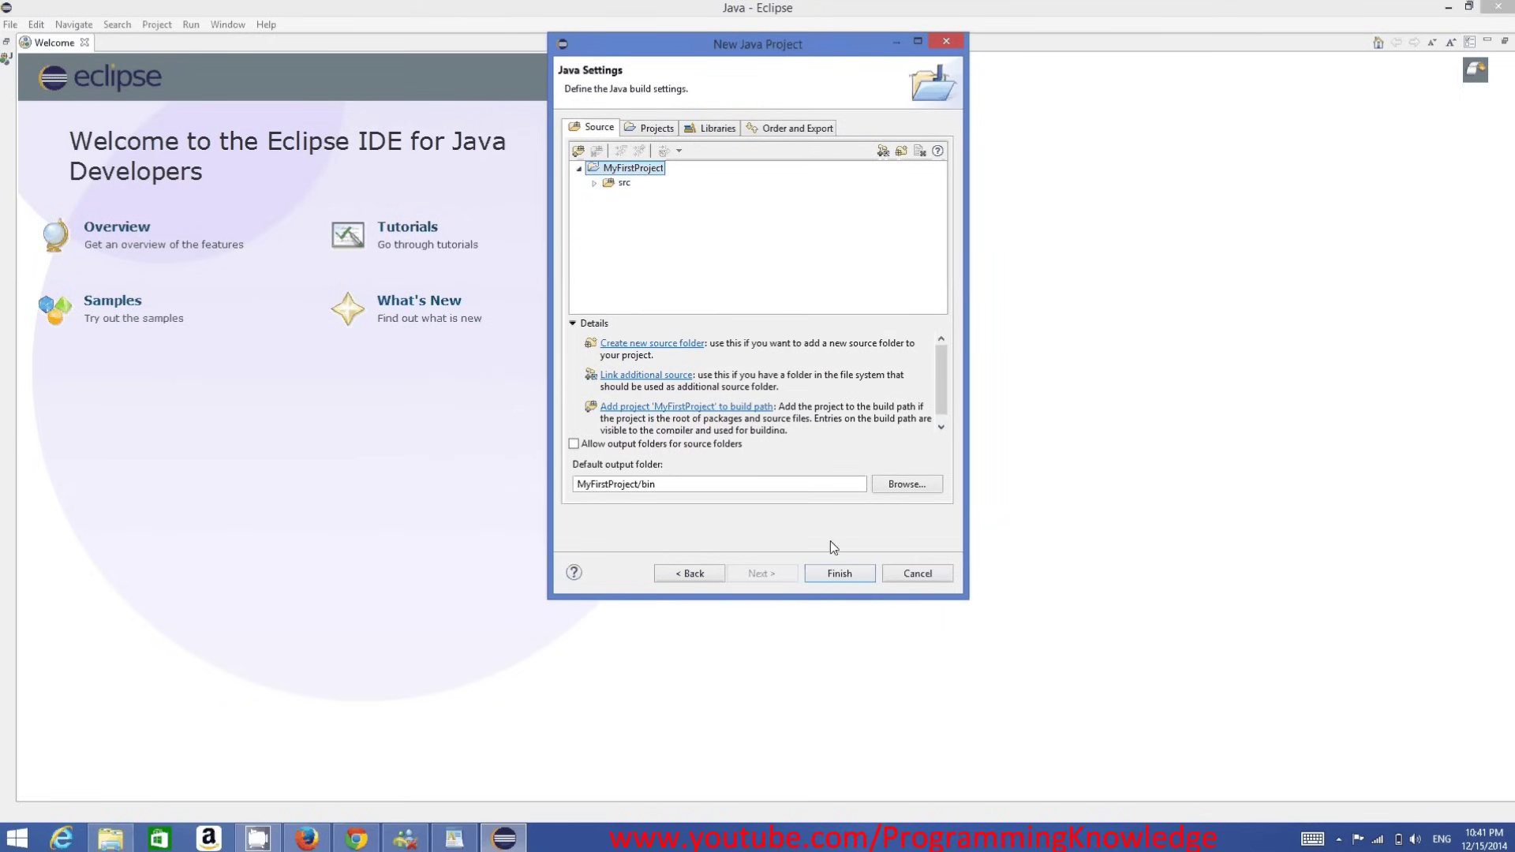
click(838, 577)
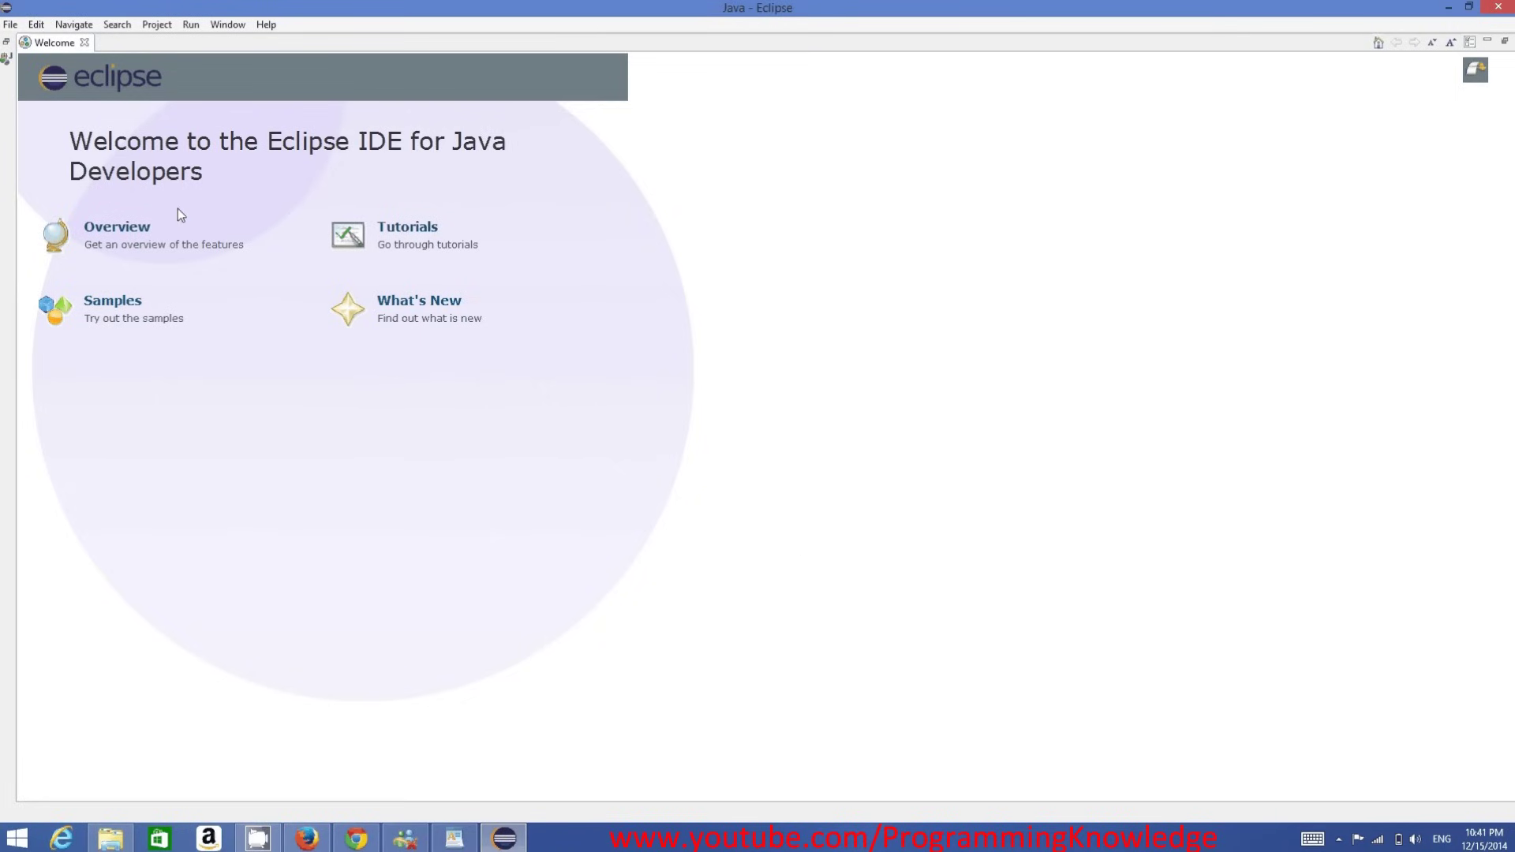
click(6, 42)
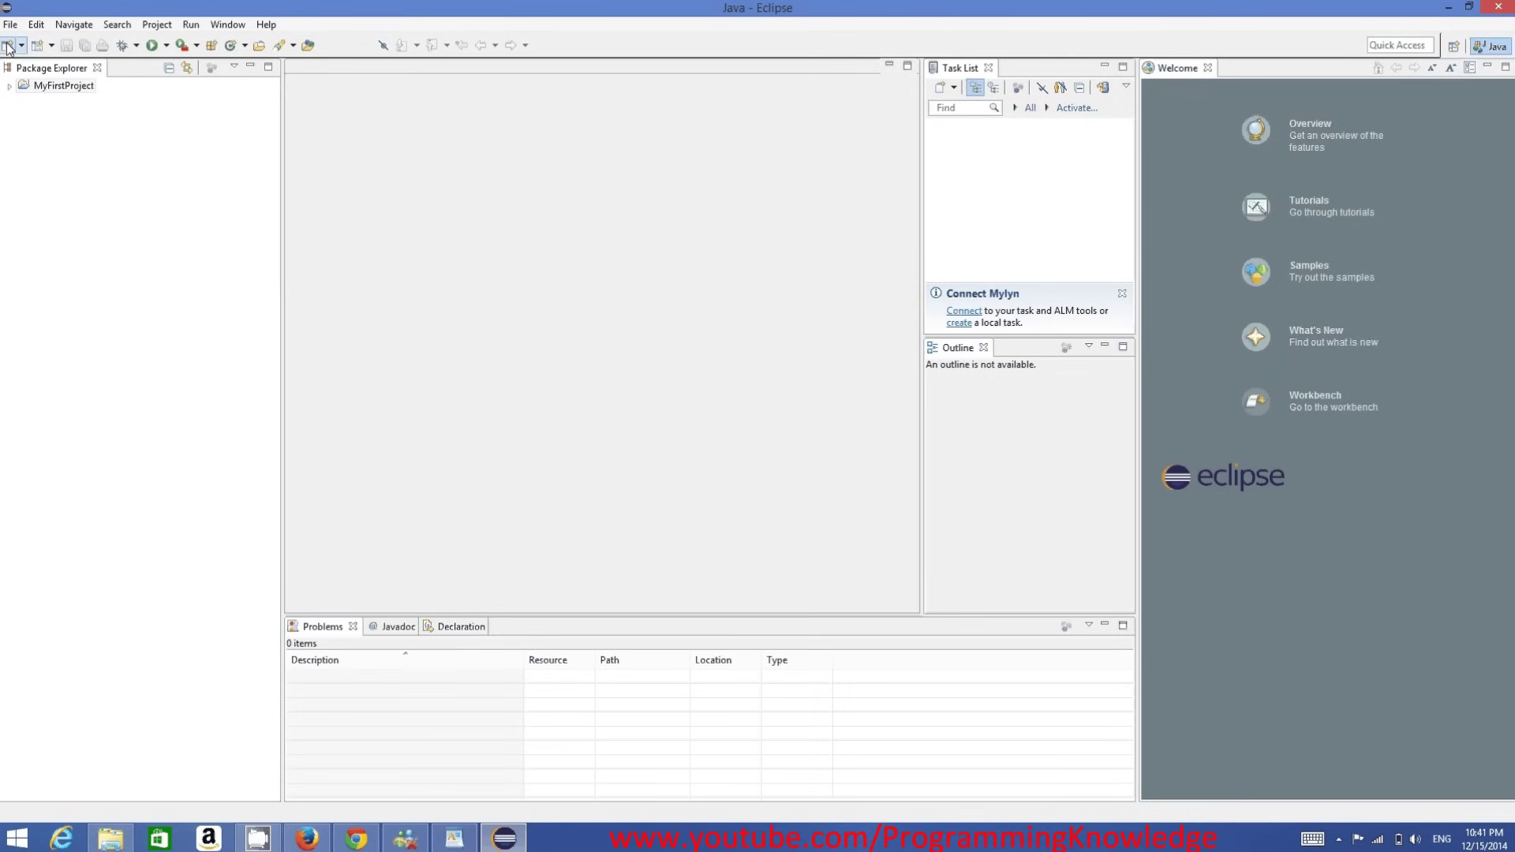
click(35, 87)
click(14, 87)
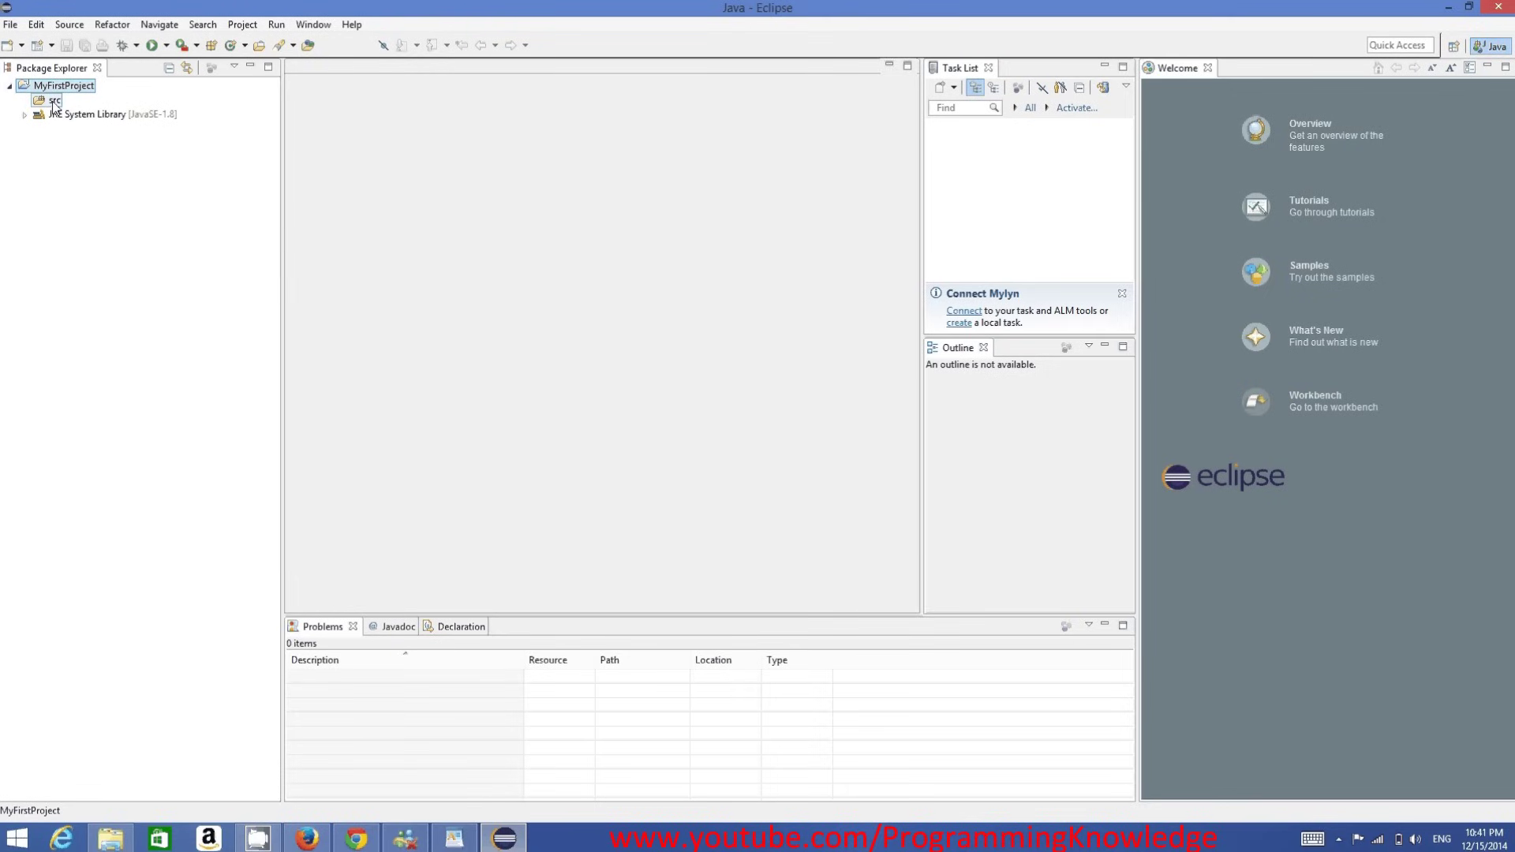
right_click(54, 104)
mouse_move(135, 115)
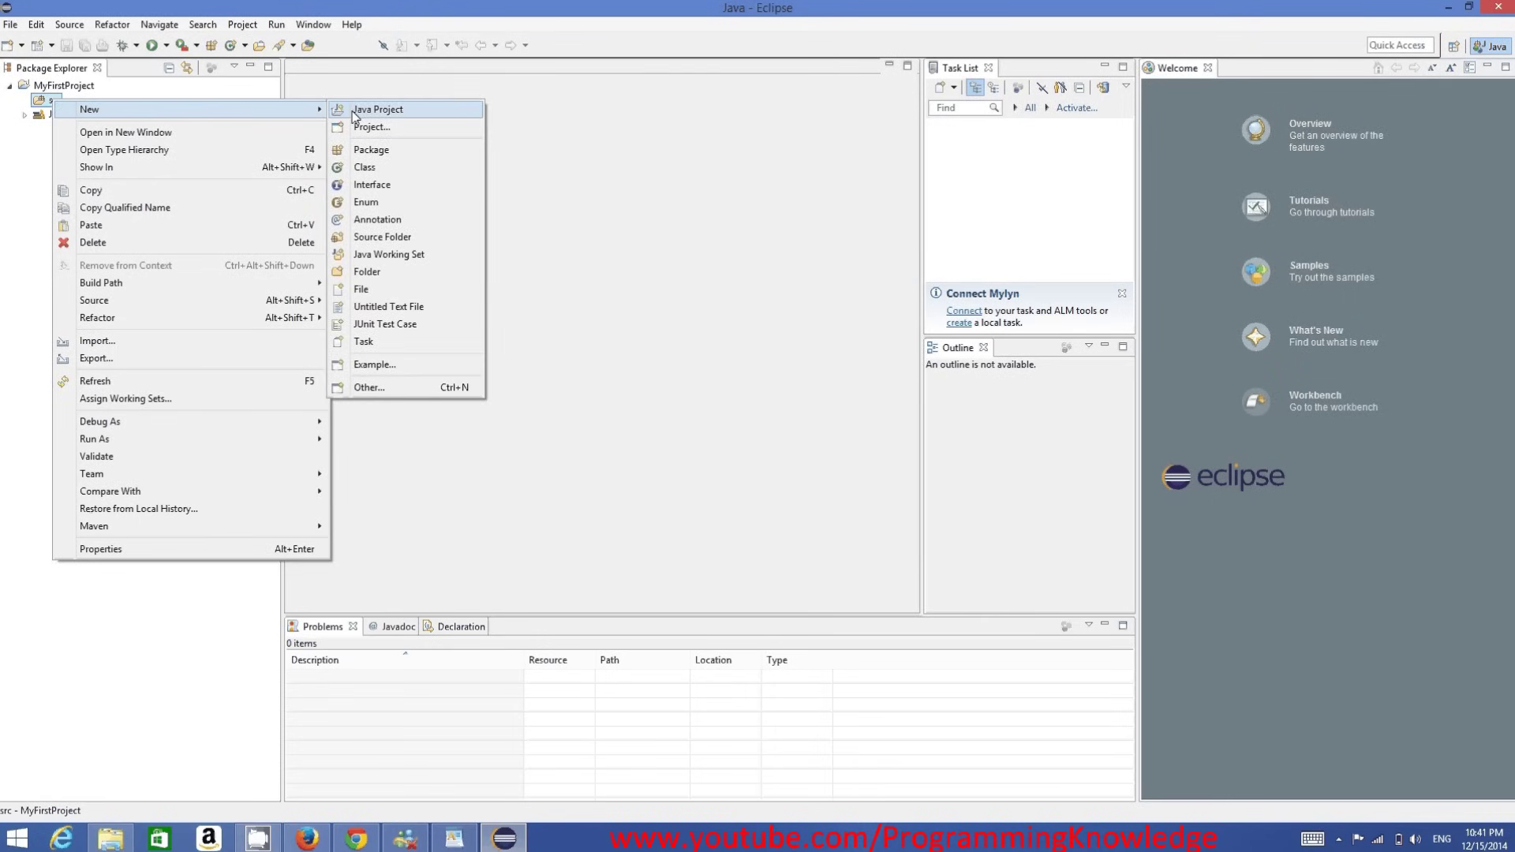
click(377, 168)
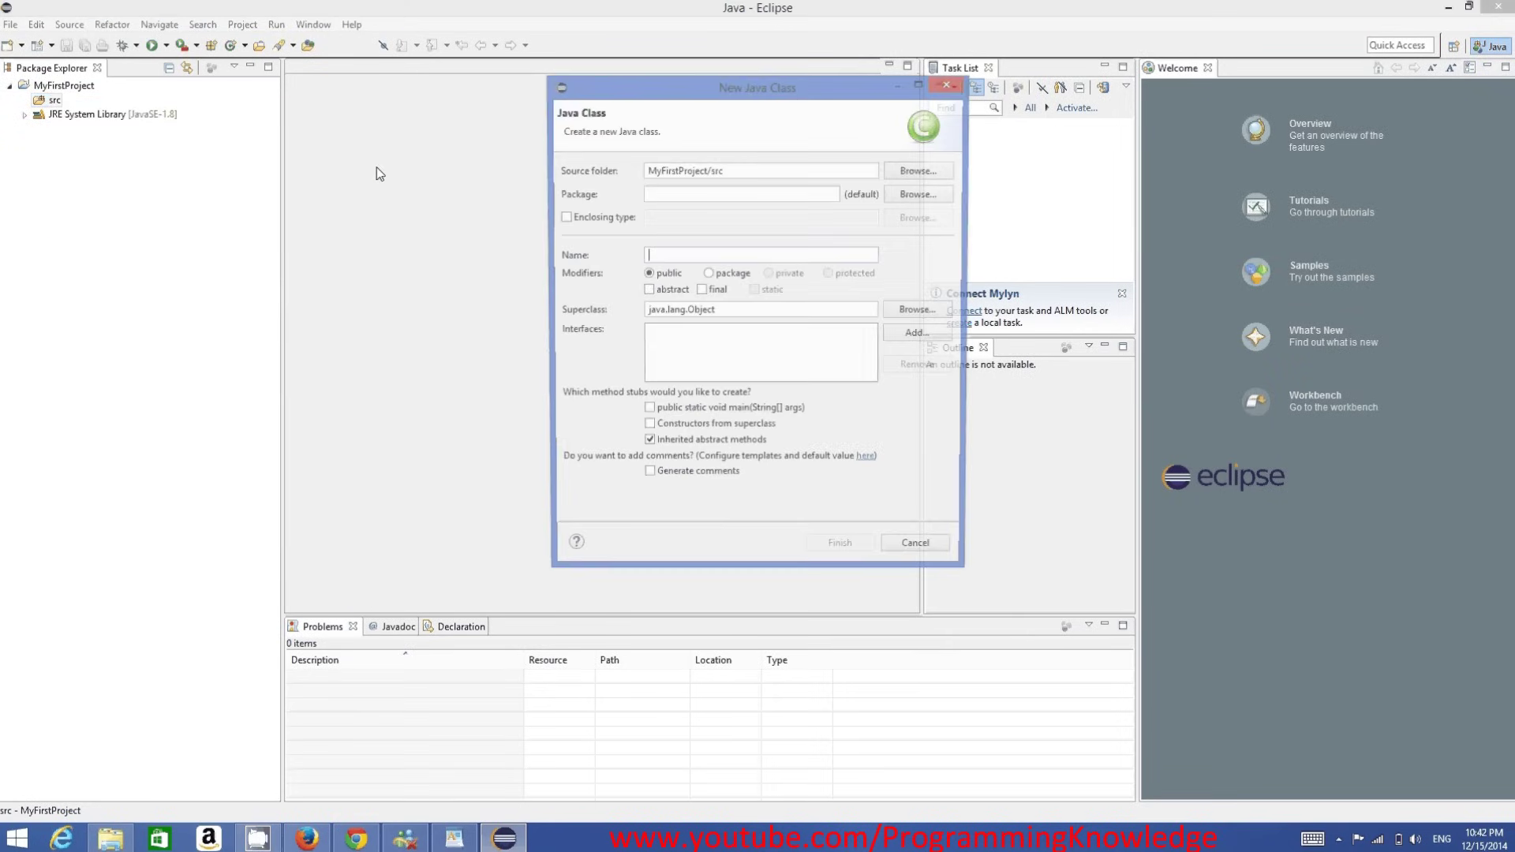
click(699, 259)
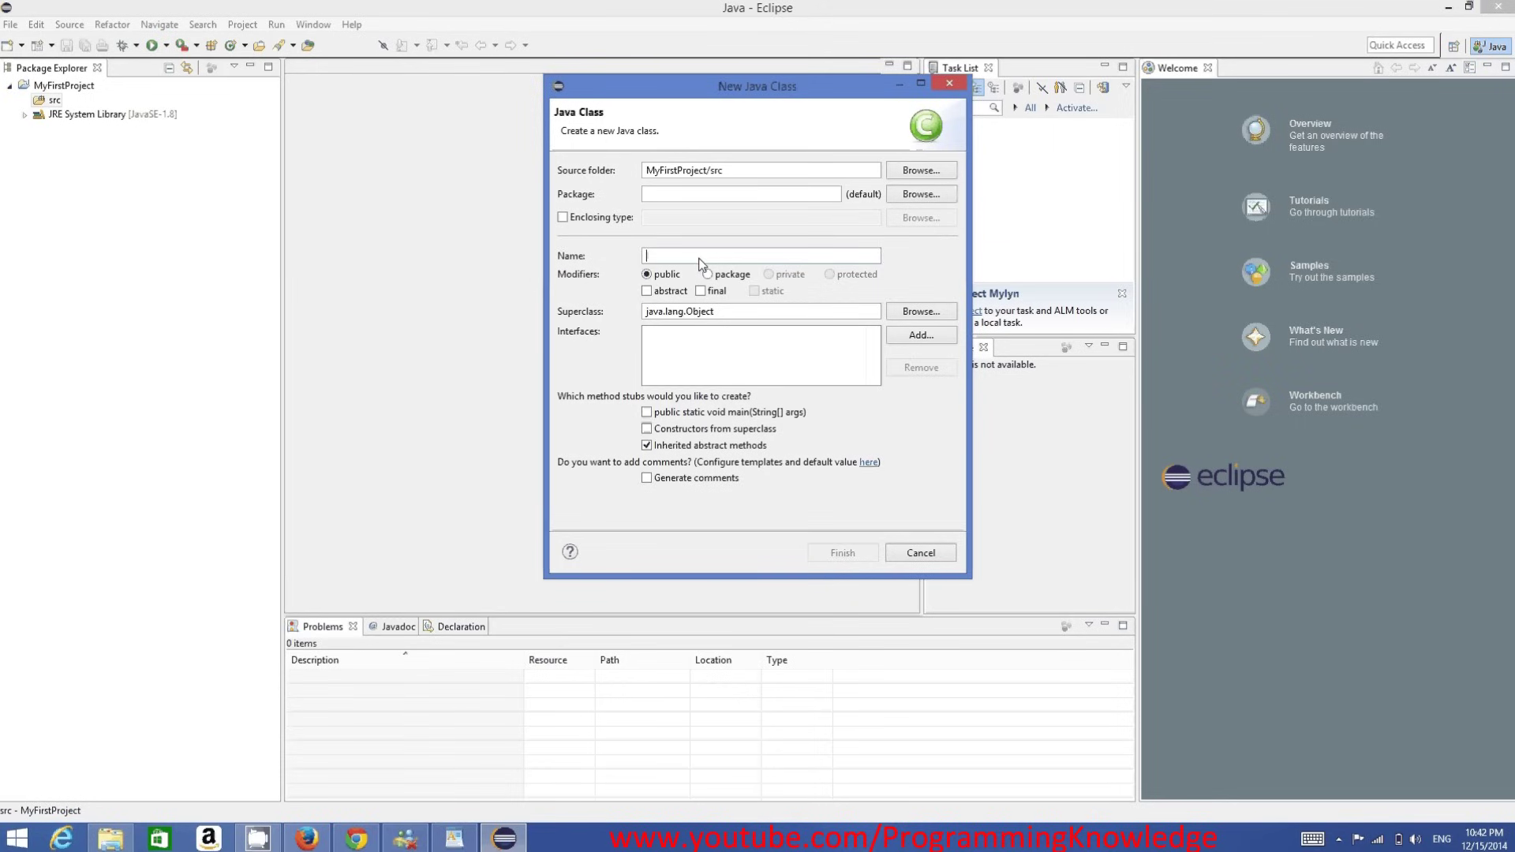
click(919, 554)
- Create a public class named MyClass in the src folder, including the public static void main(String[] args) method stub
right_click(54, 100)
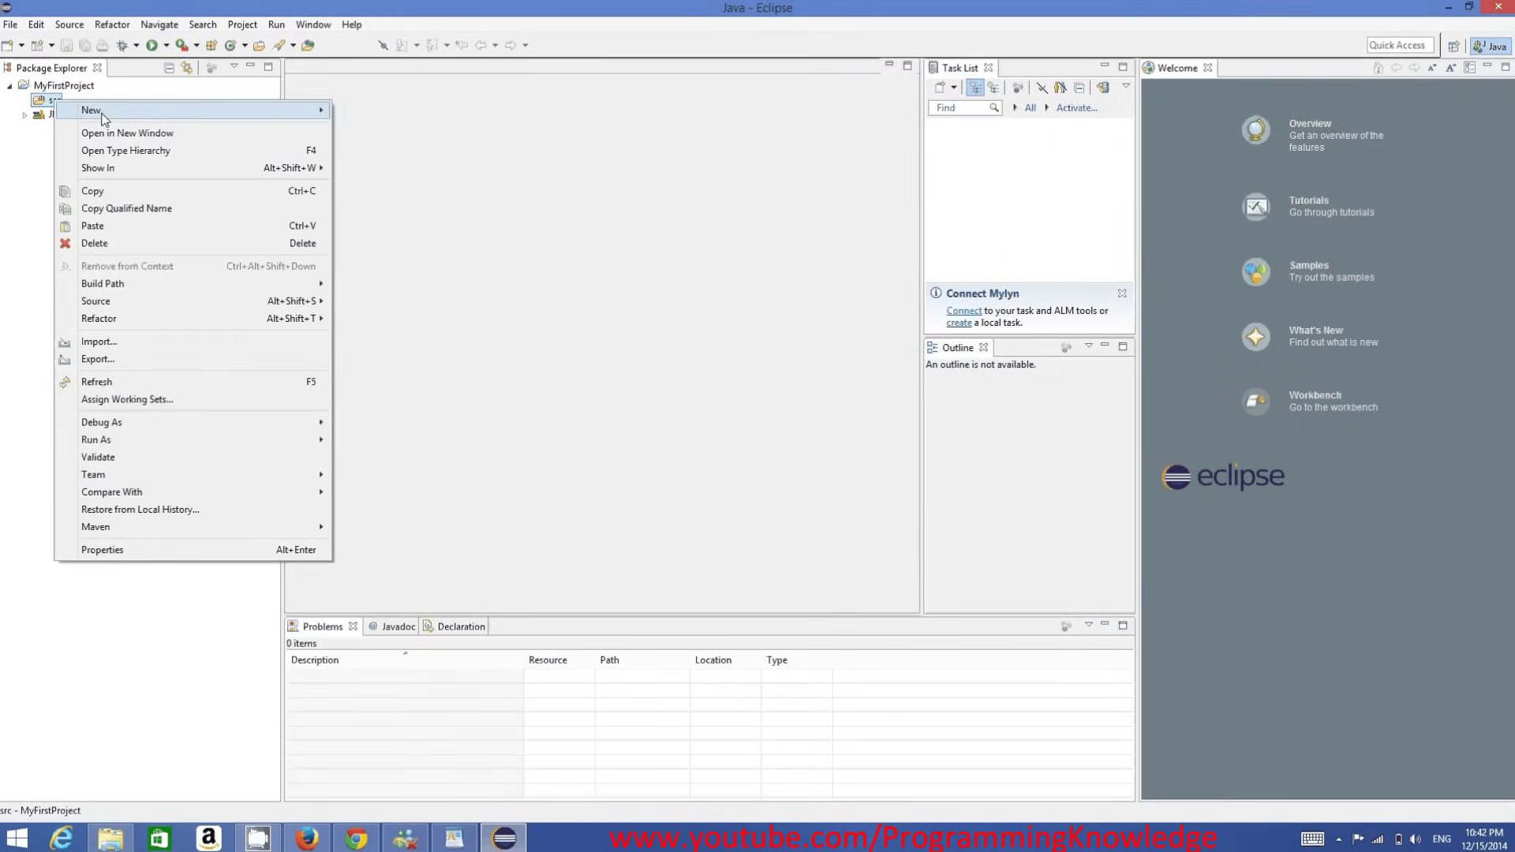
mouse_move(103, 119)
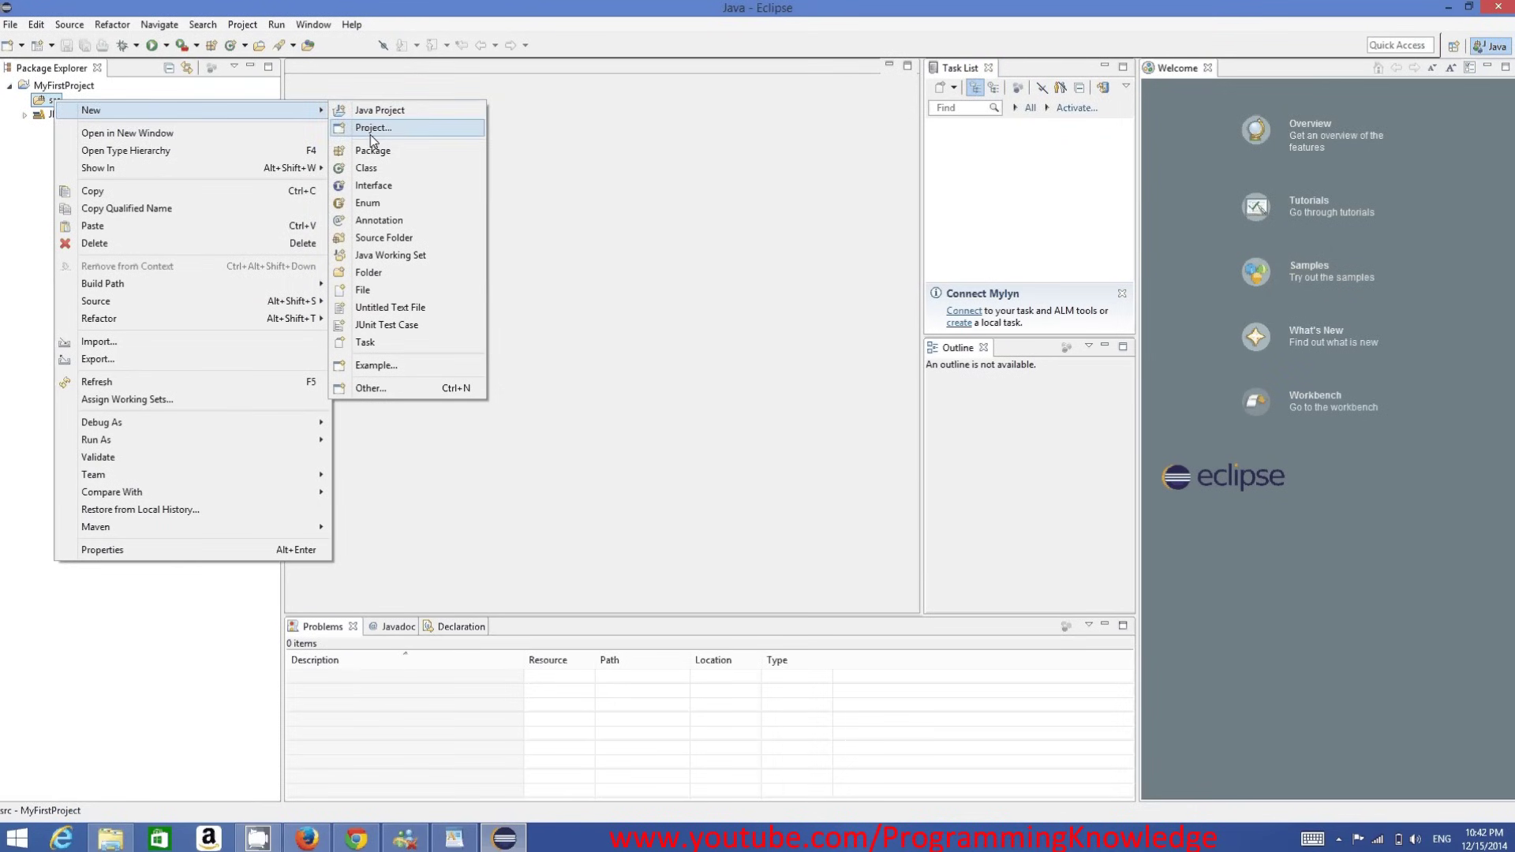
click(369, 168)
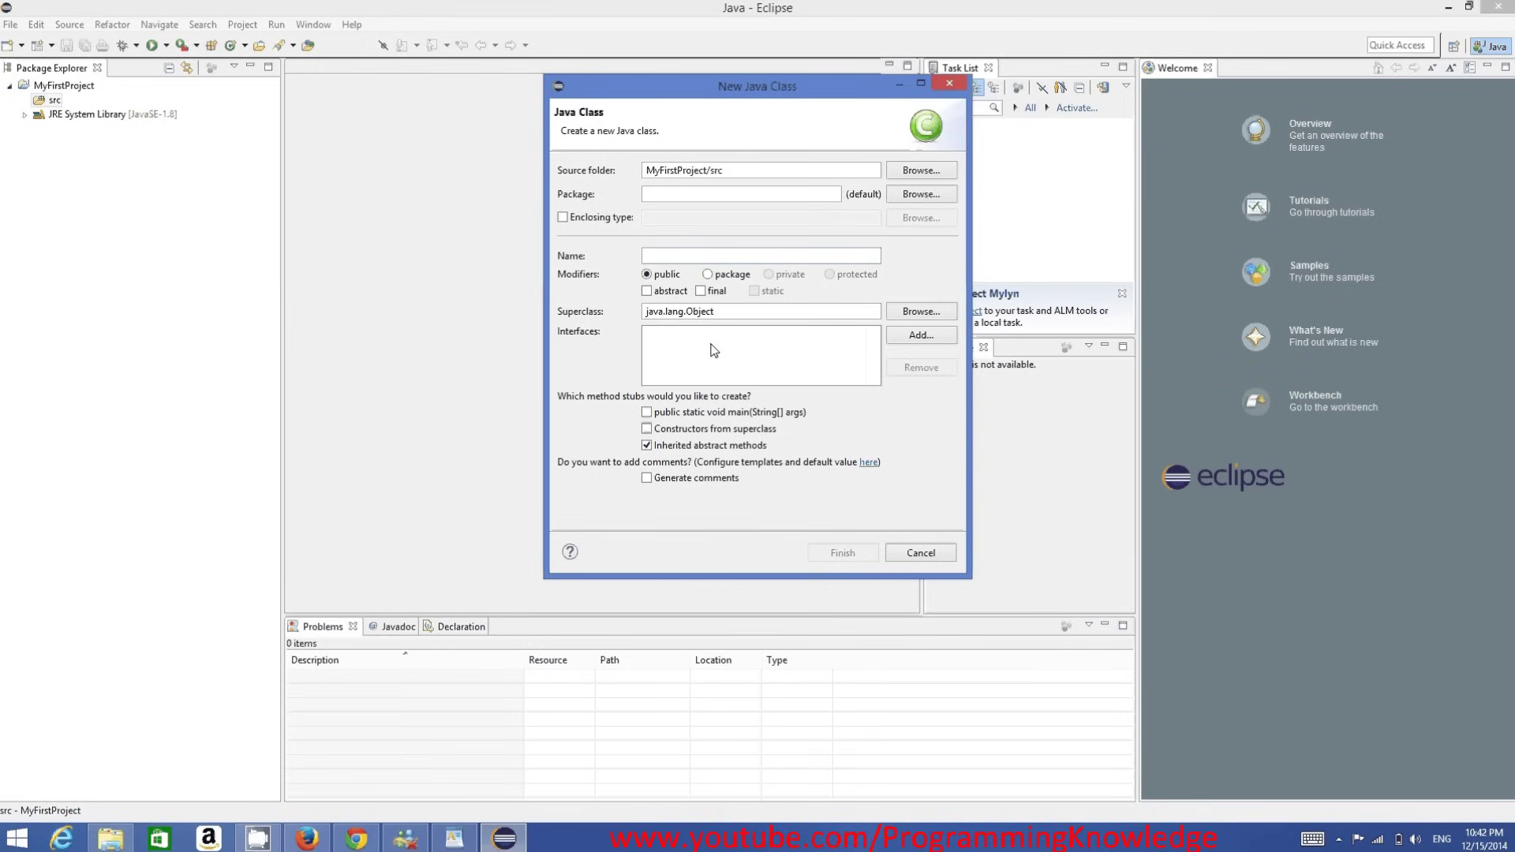
text(MyClass)
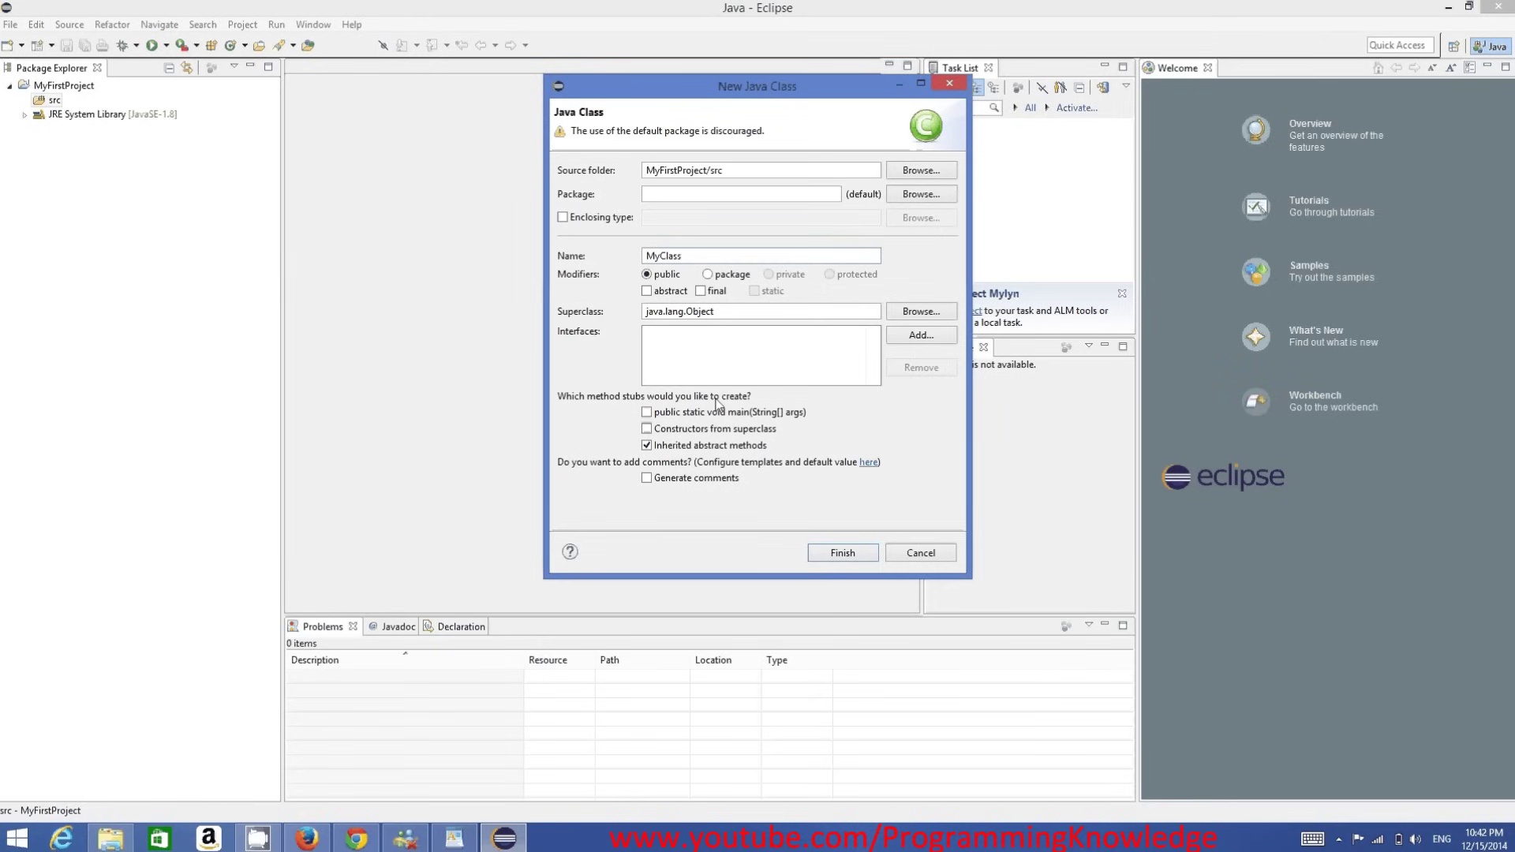
click(649, 413)
click(684, 413)
click(838, 555)
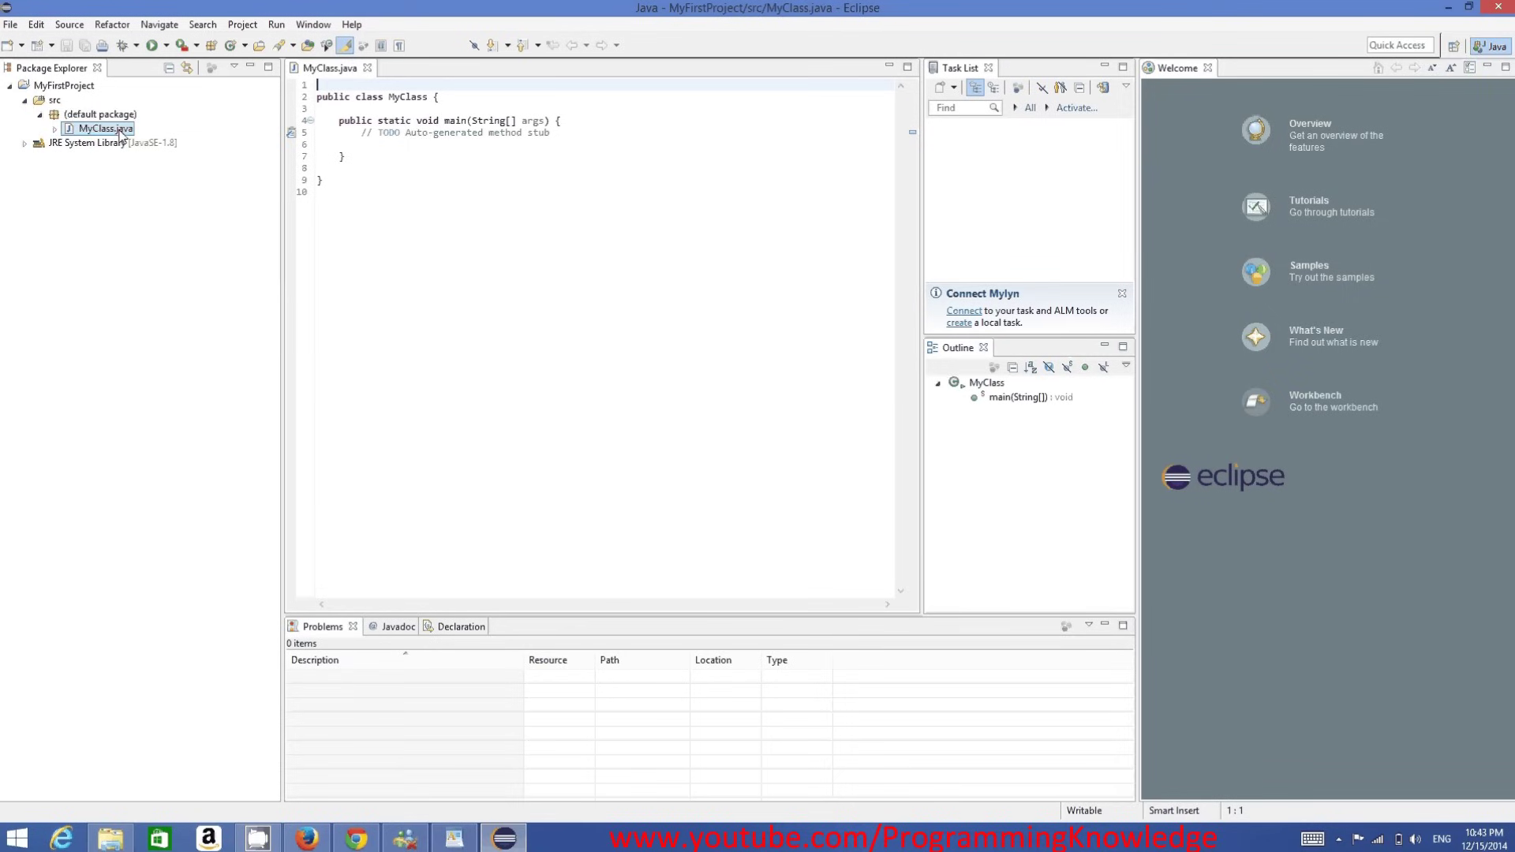
- Add an empty System.out.println(); statement below the TODO comment in the main method of MyClass
drag(434, 192, 317, 82)
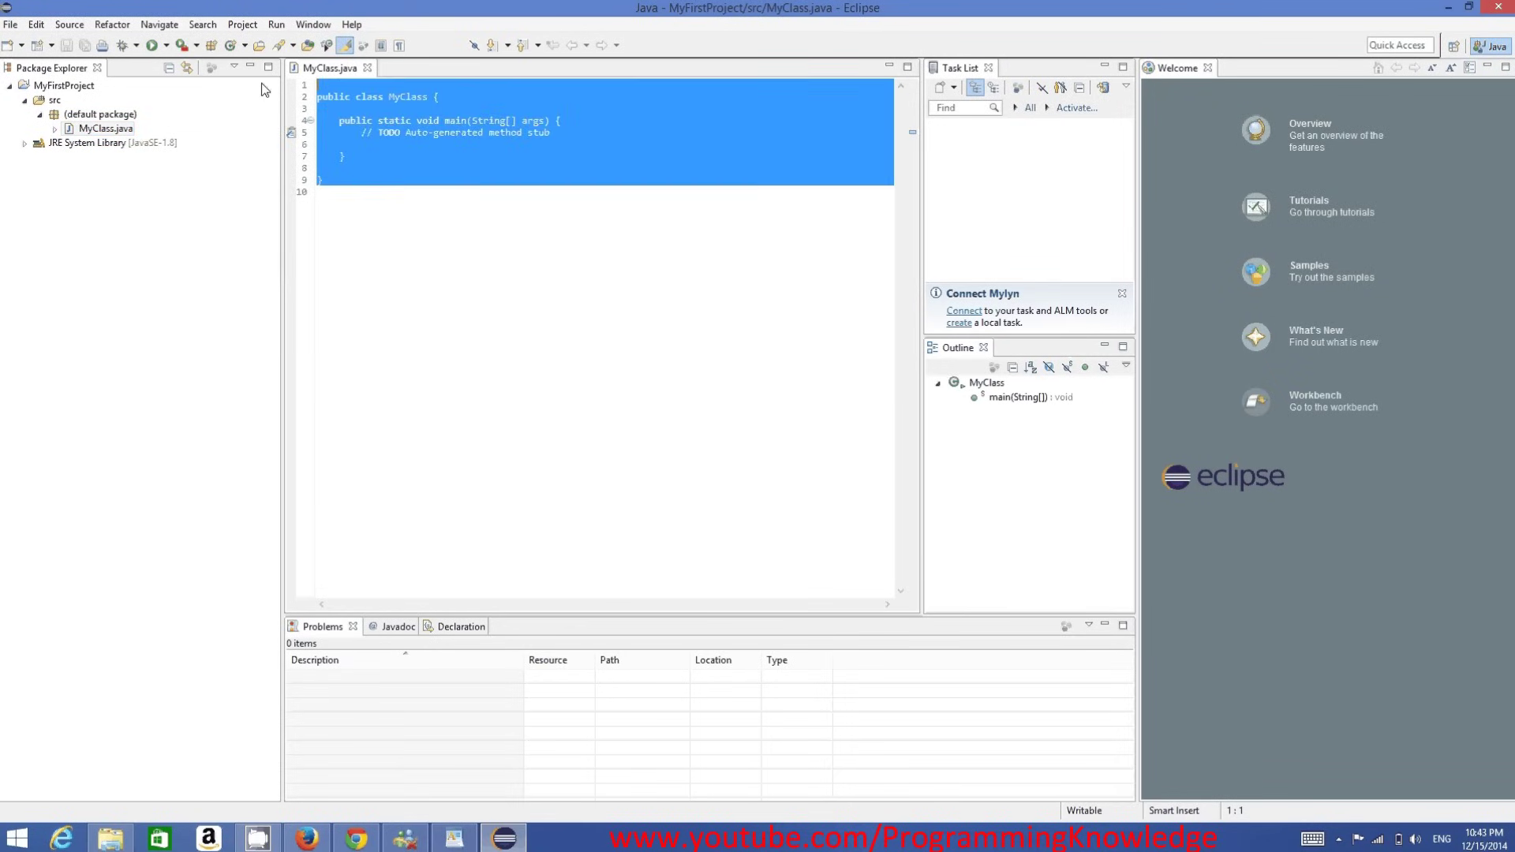
click(375, 123)
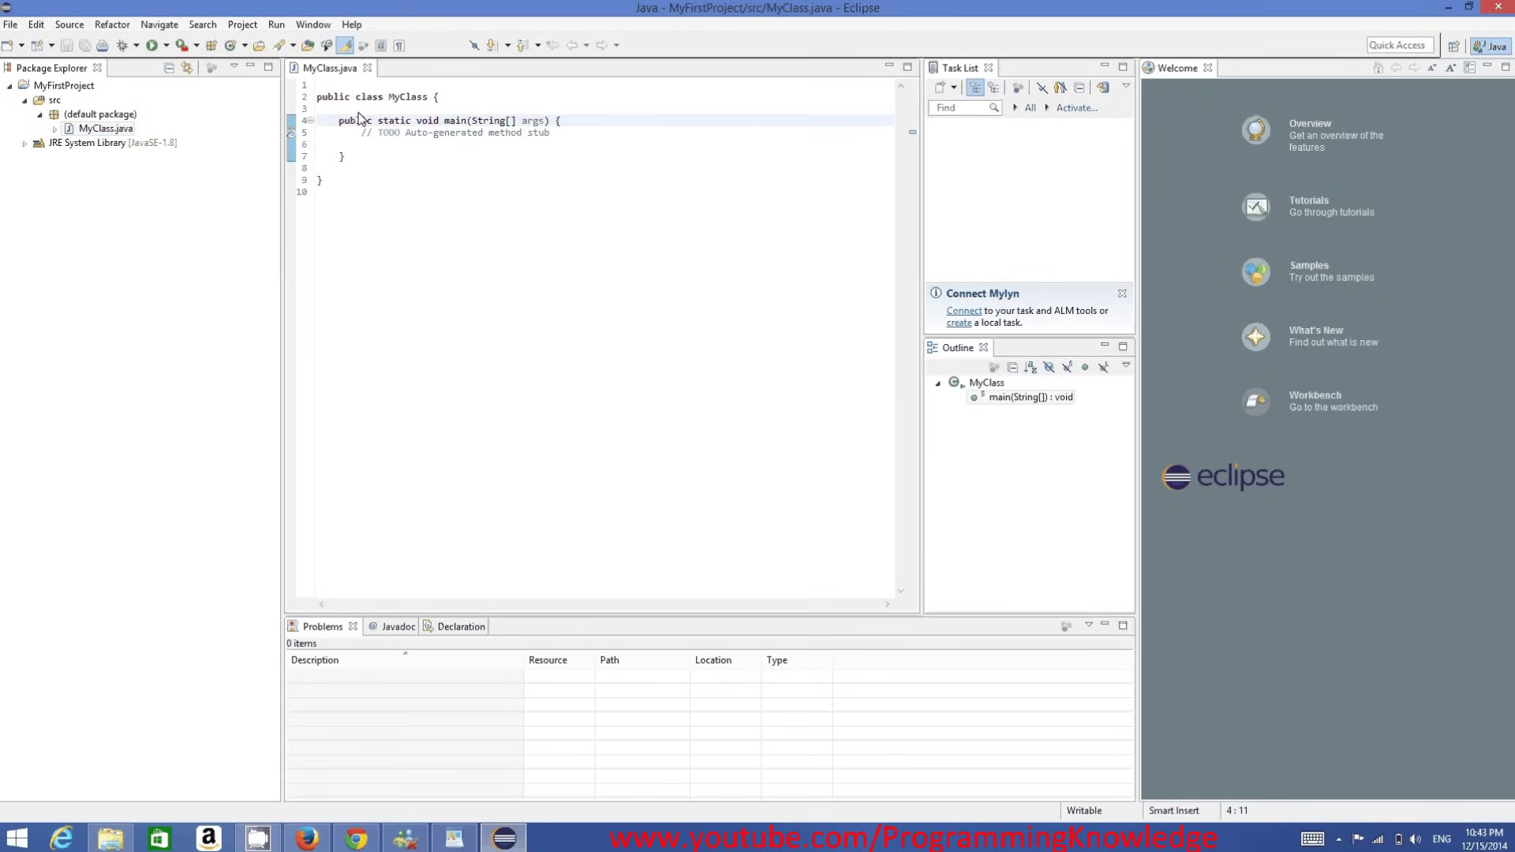
click(562, 143)
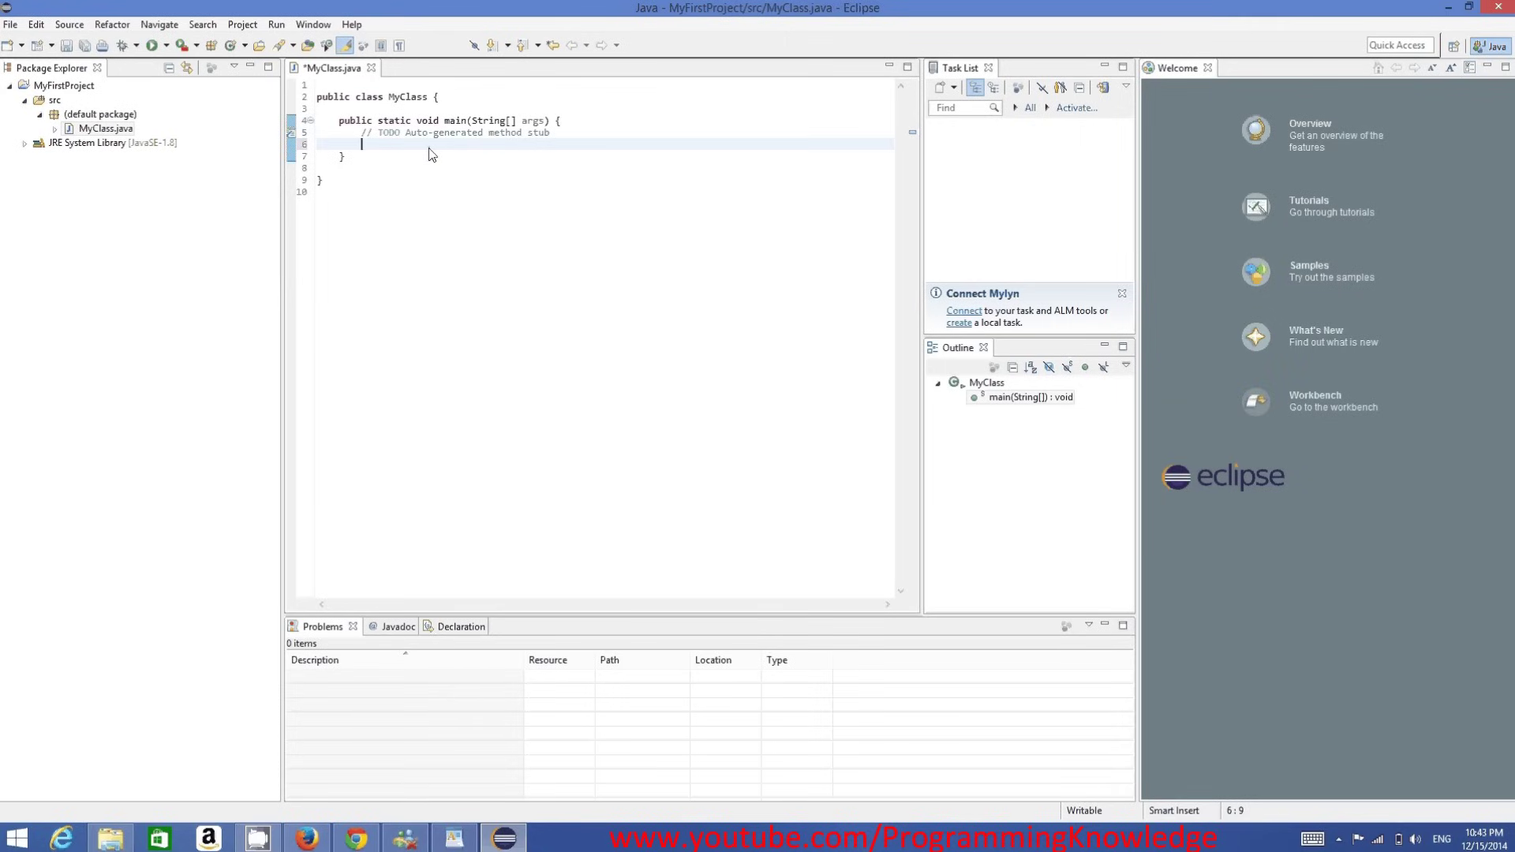
text(System)
key(BackSpace)
key(BackSpace)
key(BackSpace)
key(BackSpace)
key(BackSpace)
text(ystem.ou)
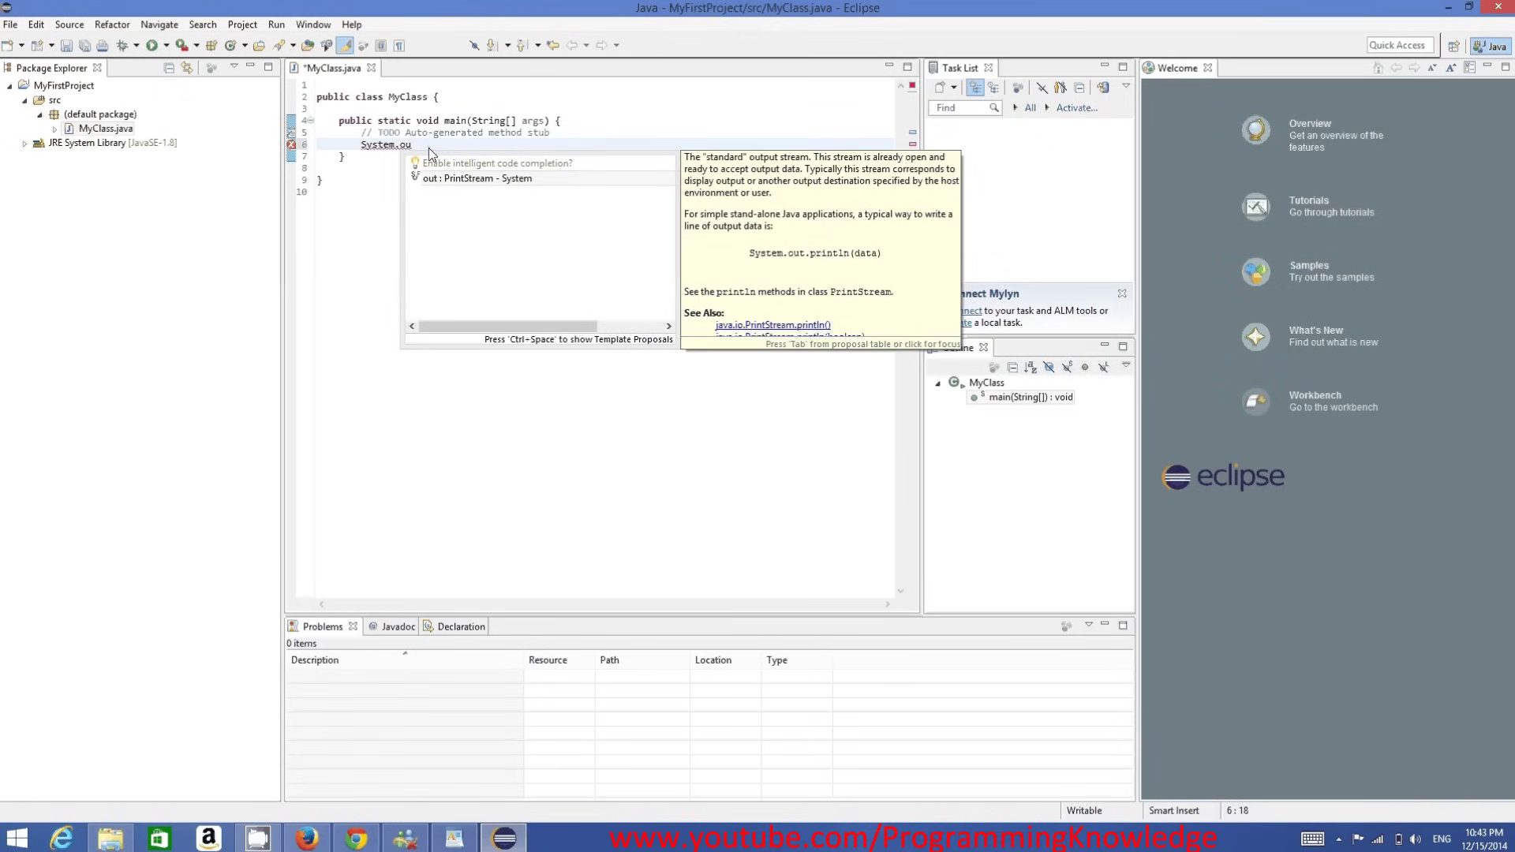
text(t.pr)
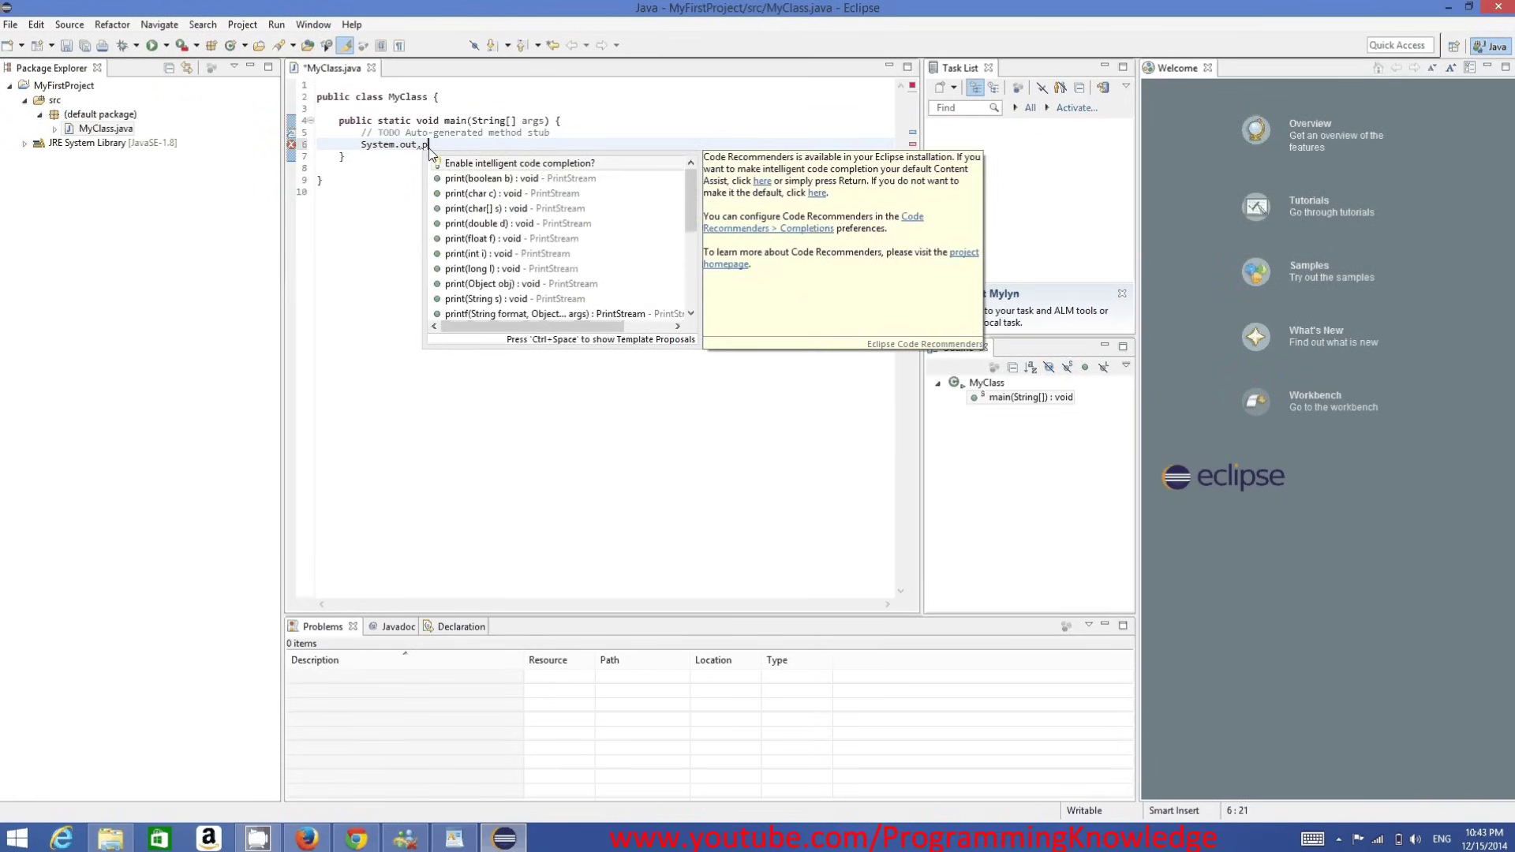
key(BackSpace)
text(rintl)
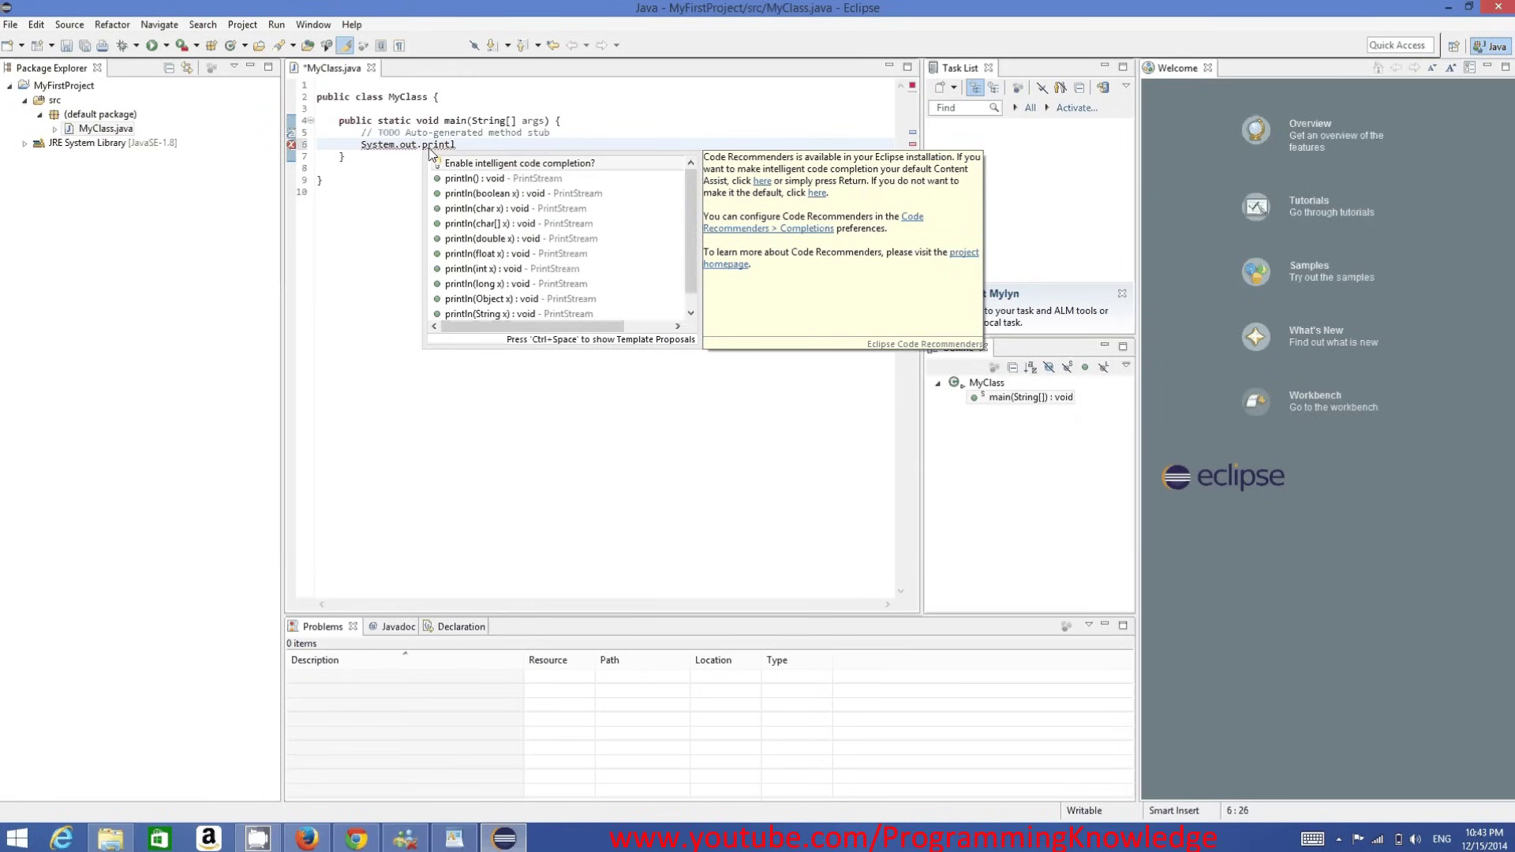
key(Down)
key(Return)
text(;)
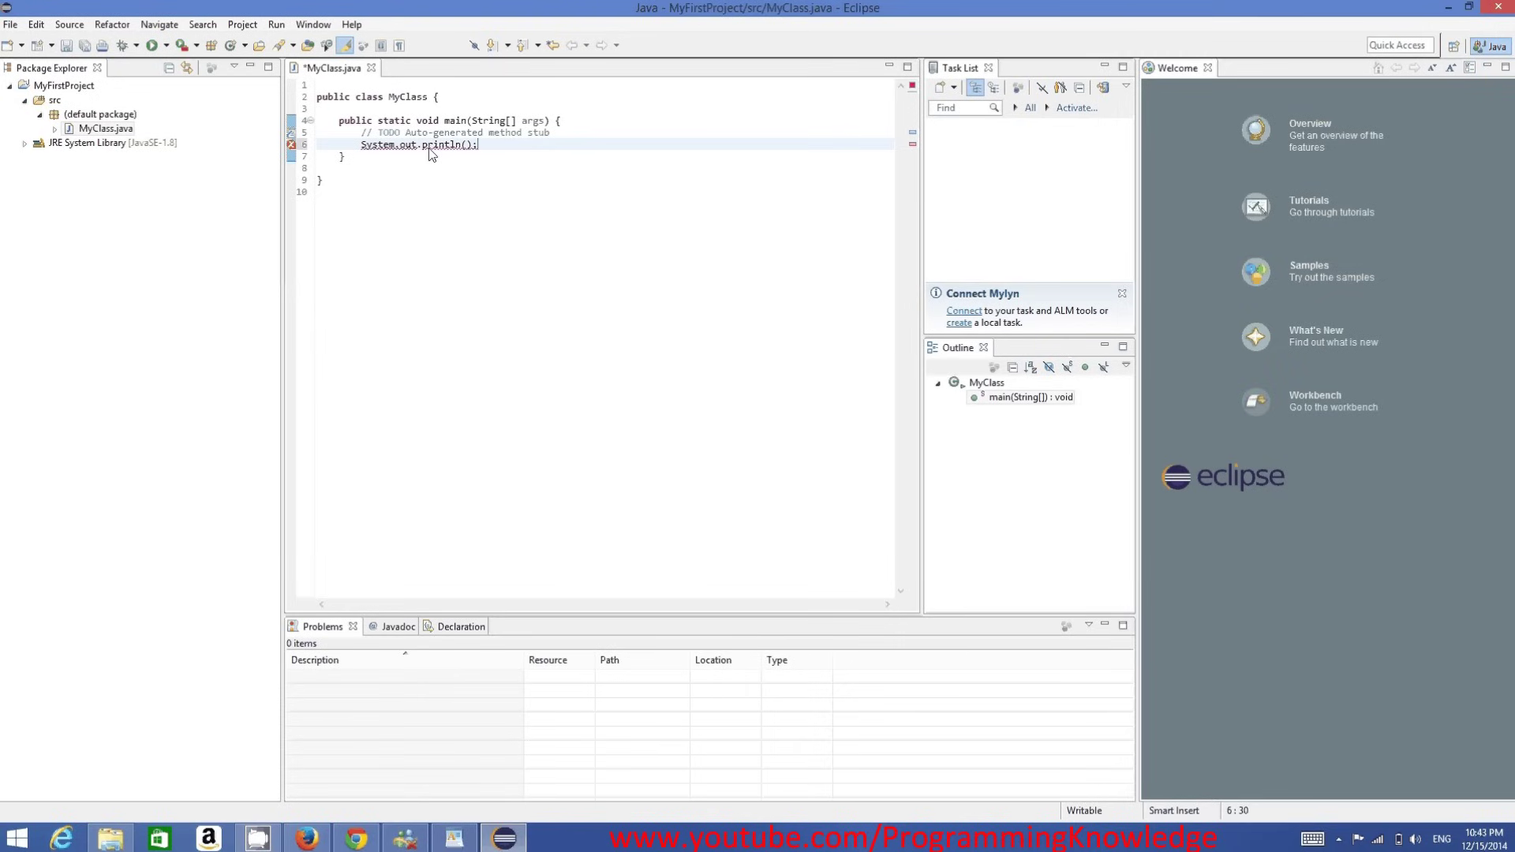
- Switch the keyboard input language to German and enter the string "Hello World" inside the println parentheses
key(Left)
key(Left)
text(@)
key(BackSpace)
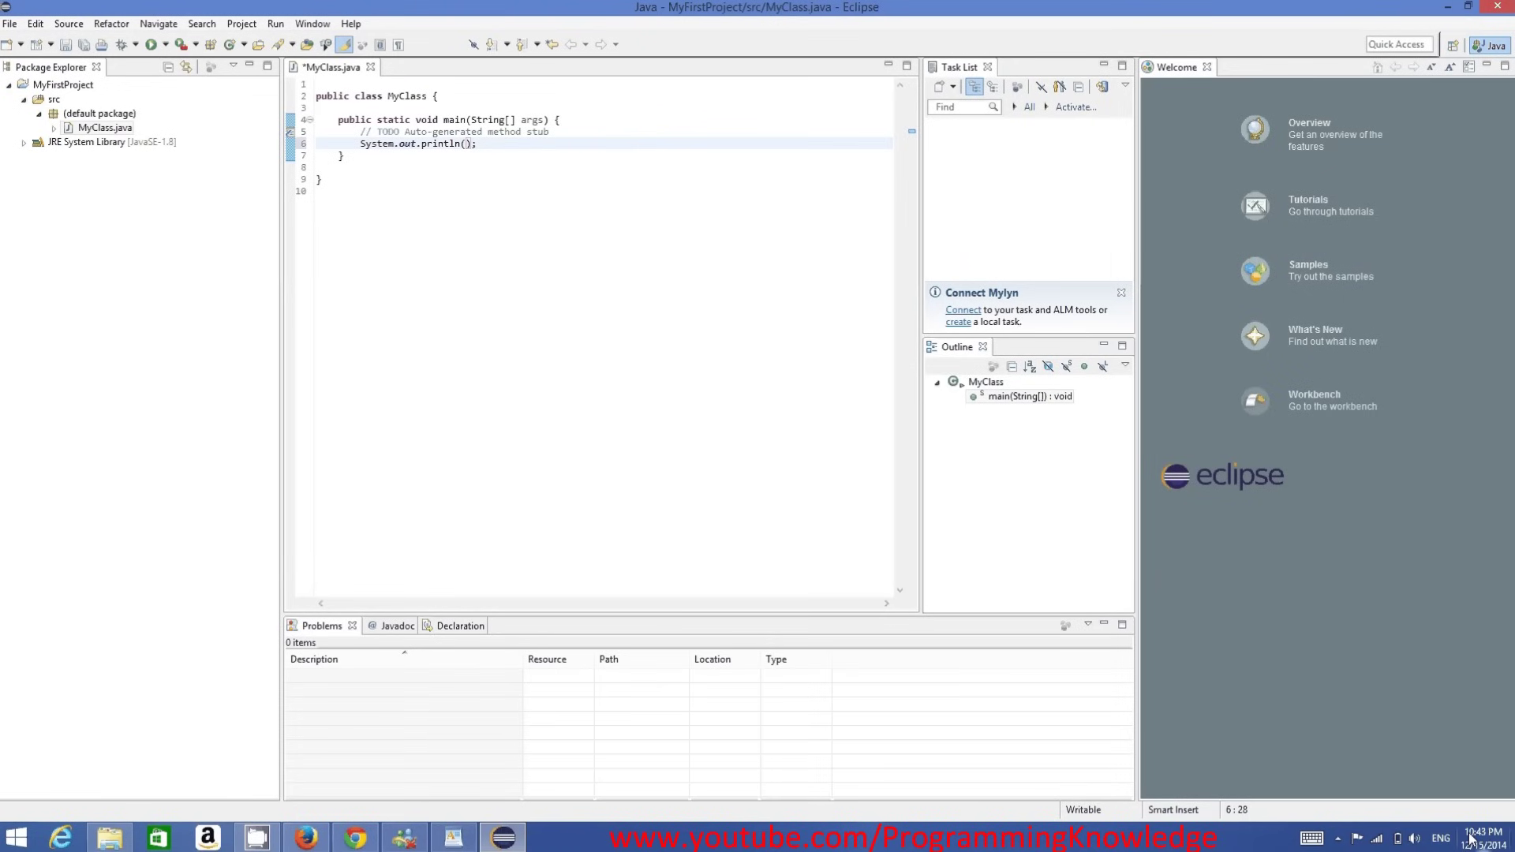
key(super+space)
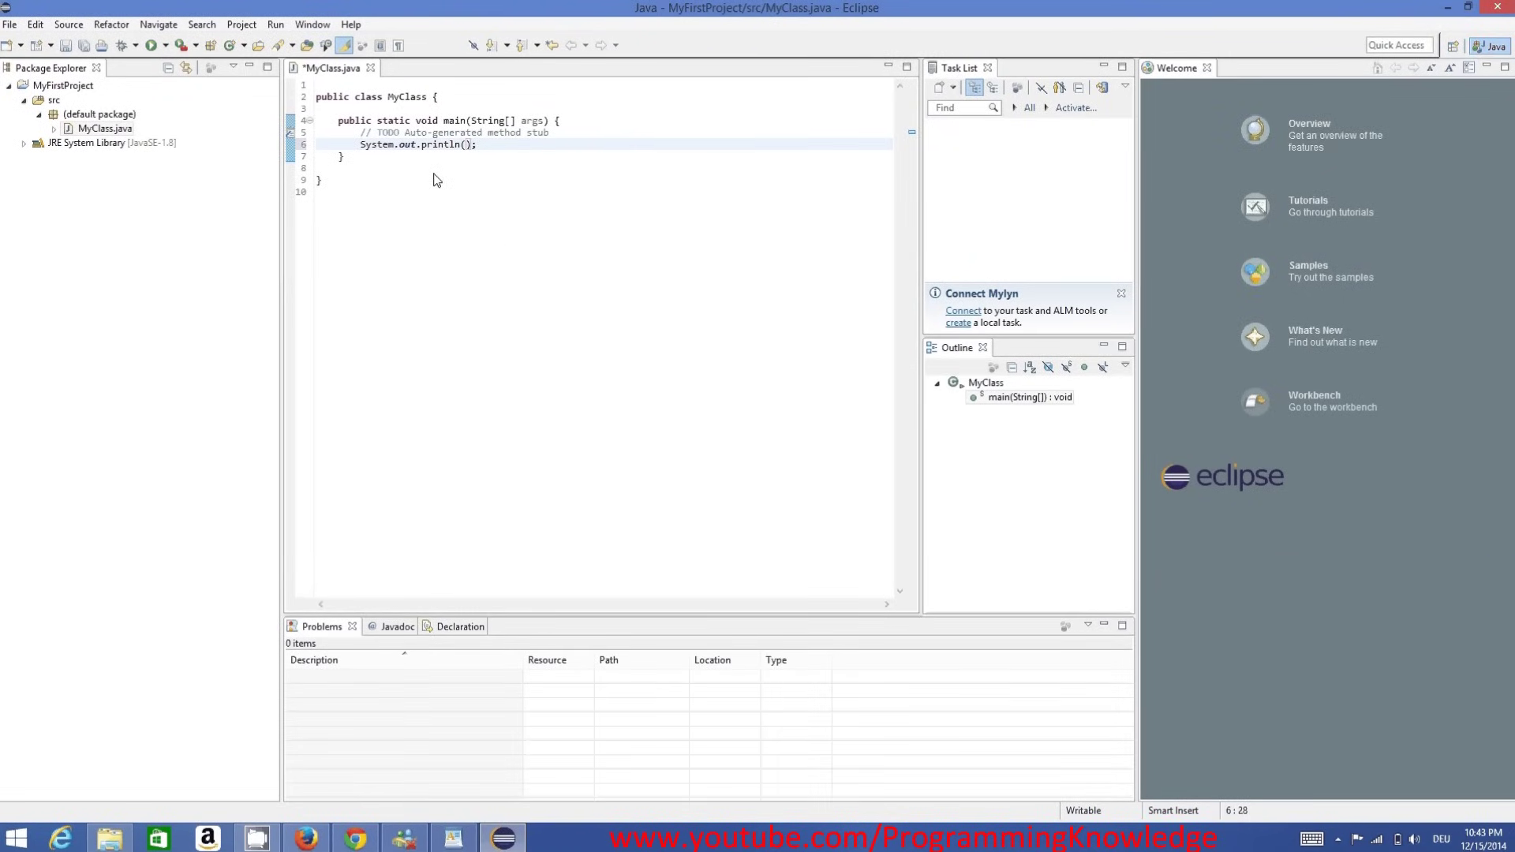
text("Hello World)
drag(582, 281, 310, 83)
click(390, 237)
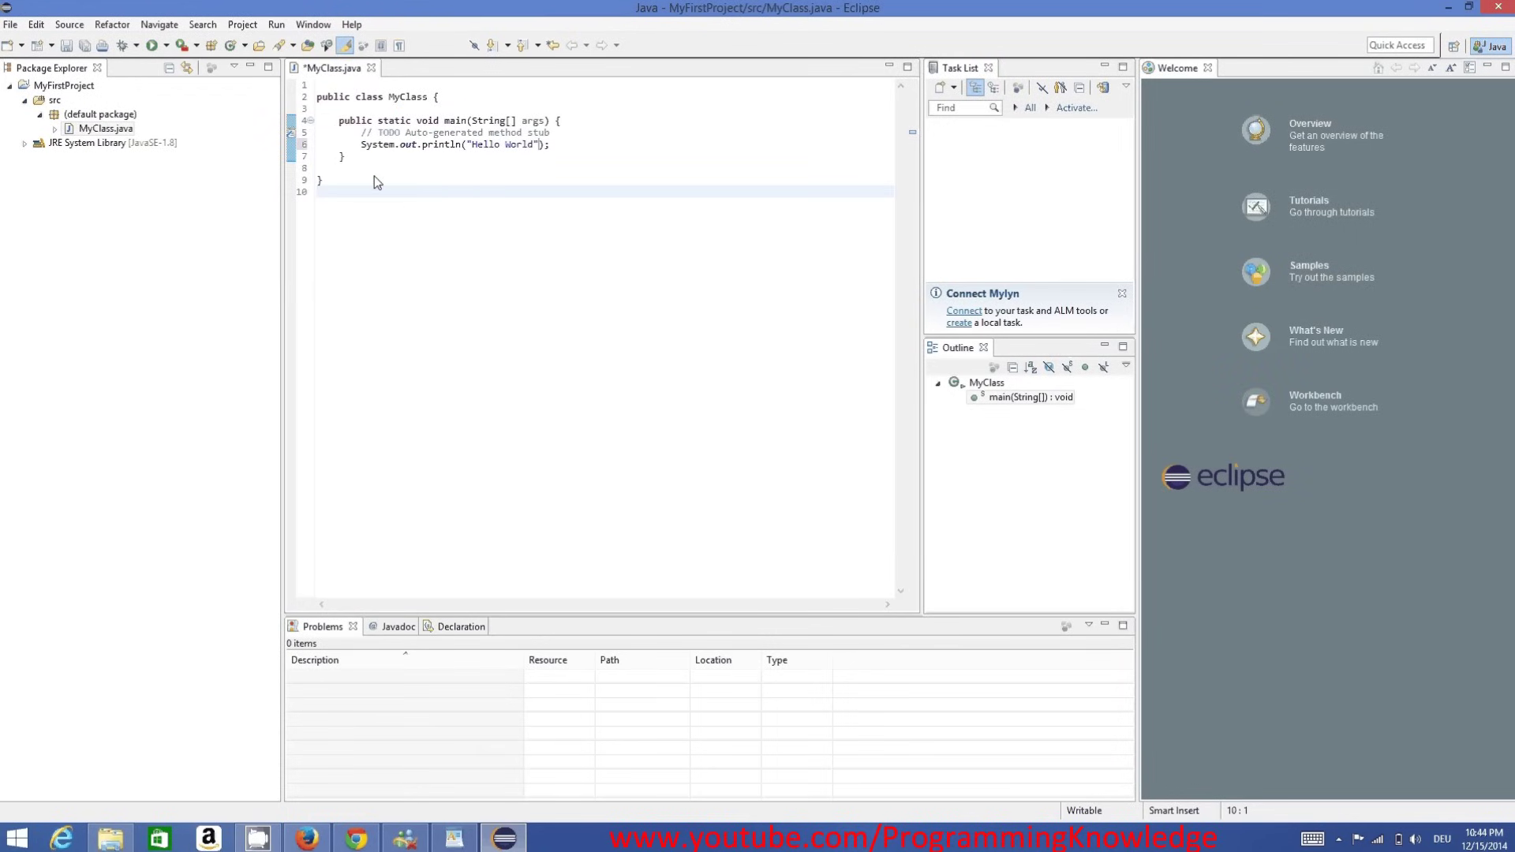
- Run MyFirstProject as a Java application, saving MyClass.java before the launch
click(277, 25)
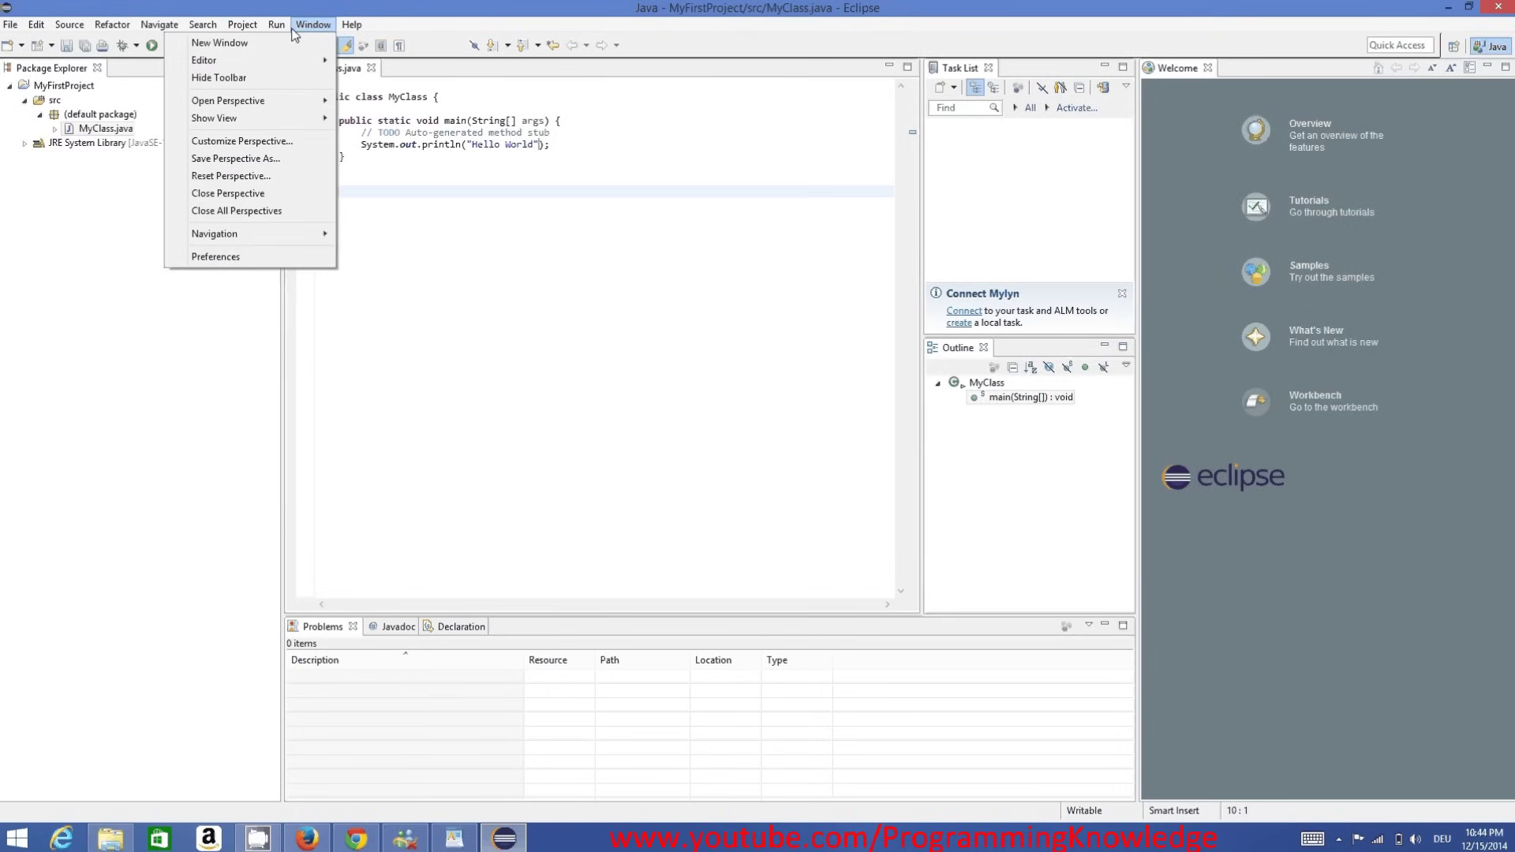
click(455, 155)
right_click(63, 85)
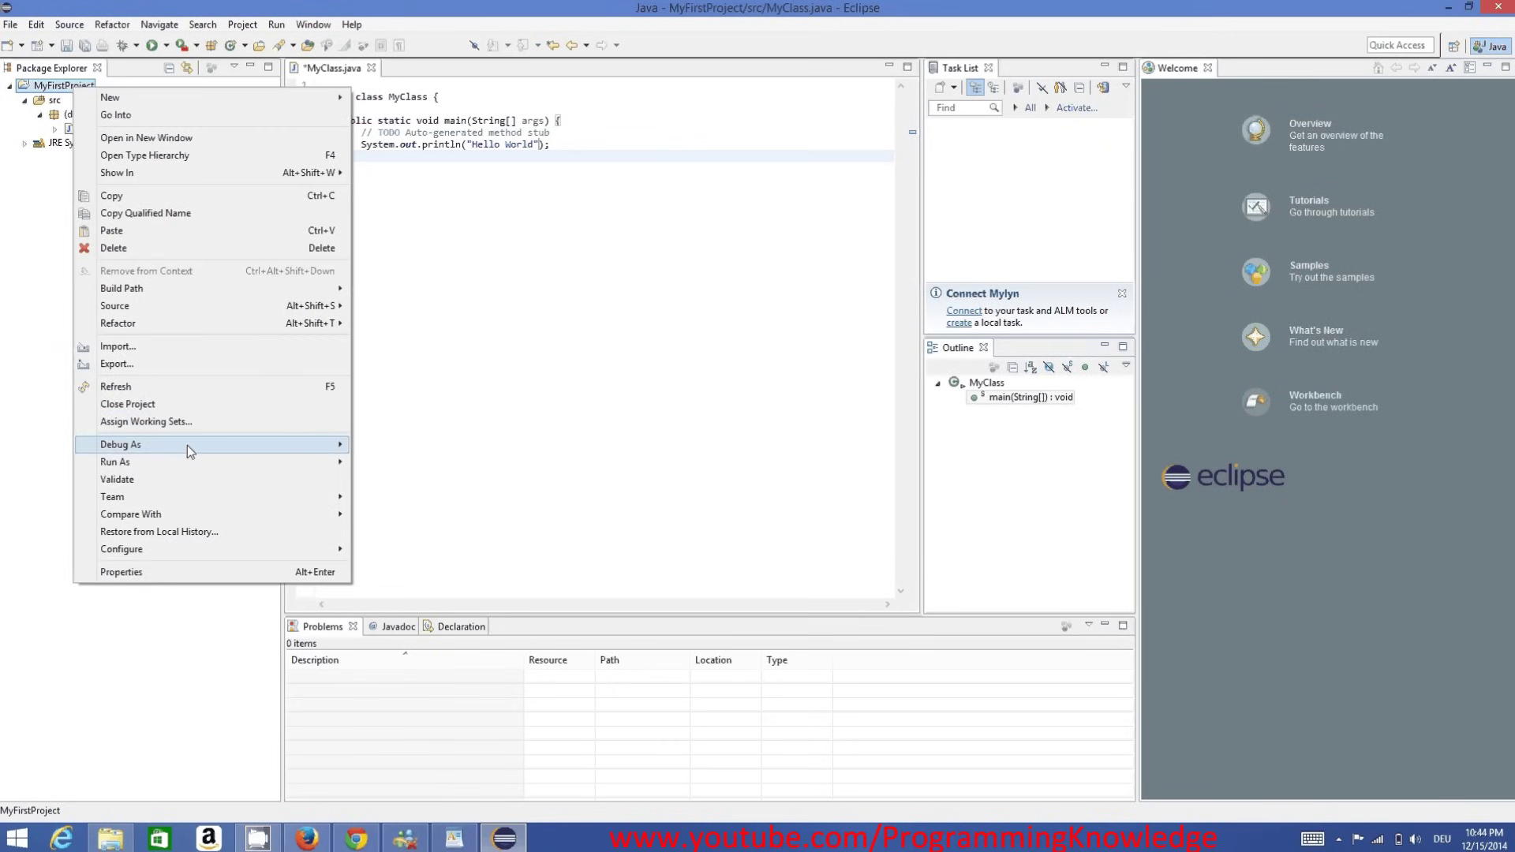
mouse_move(188, 448)
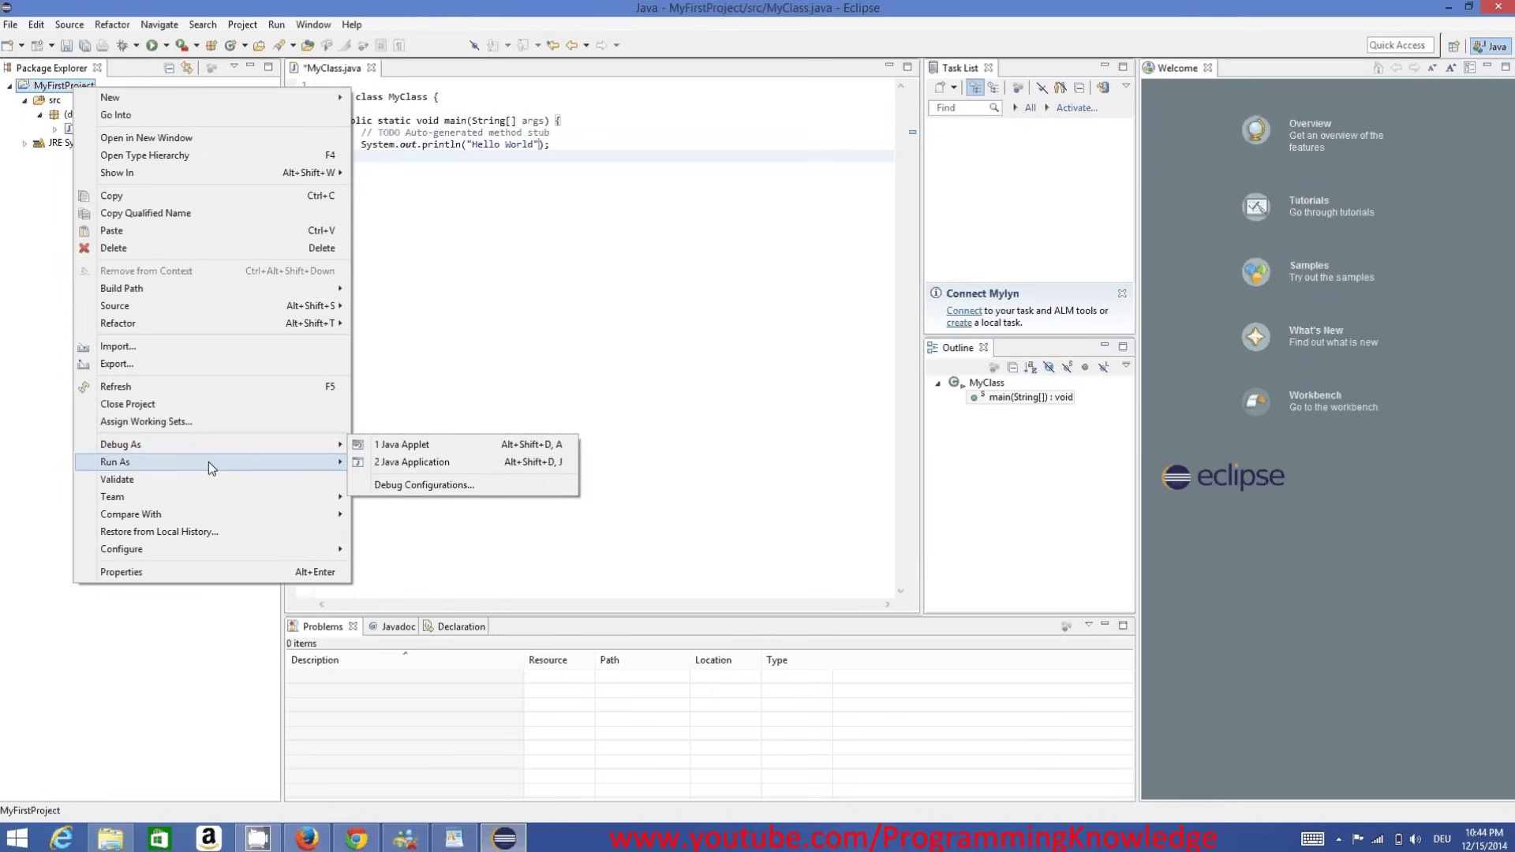
mouse_move(243, 462)
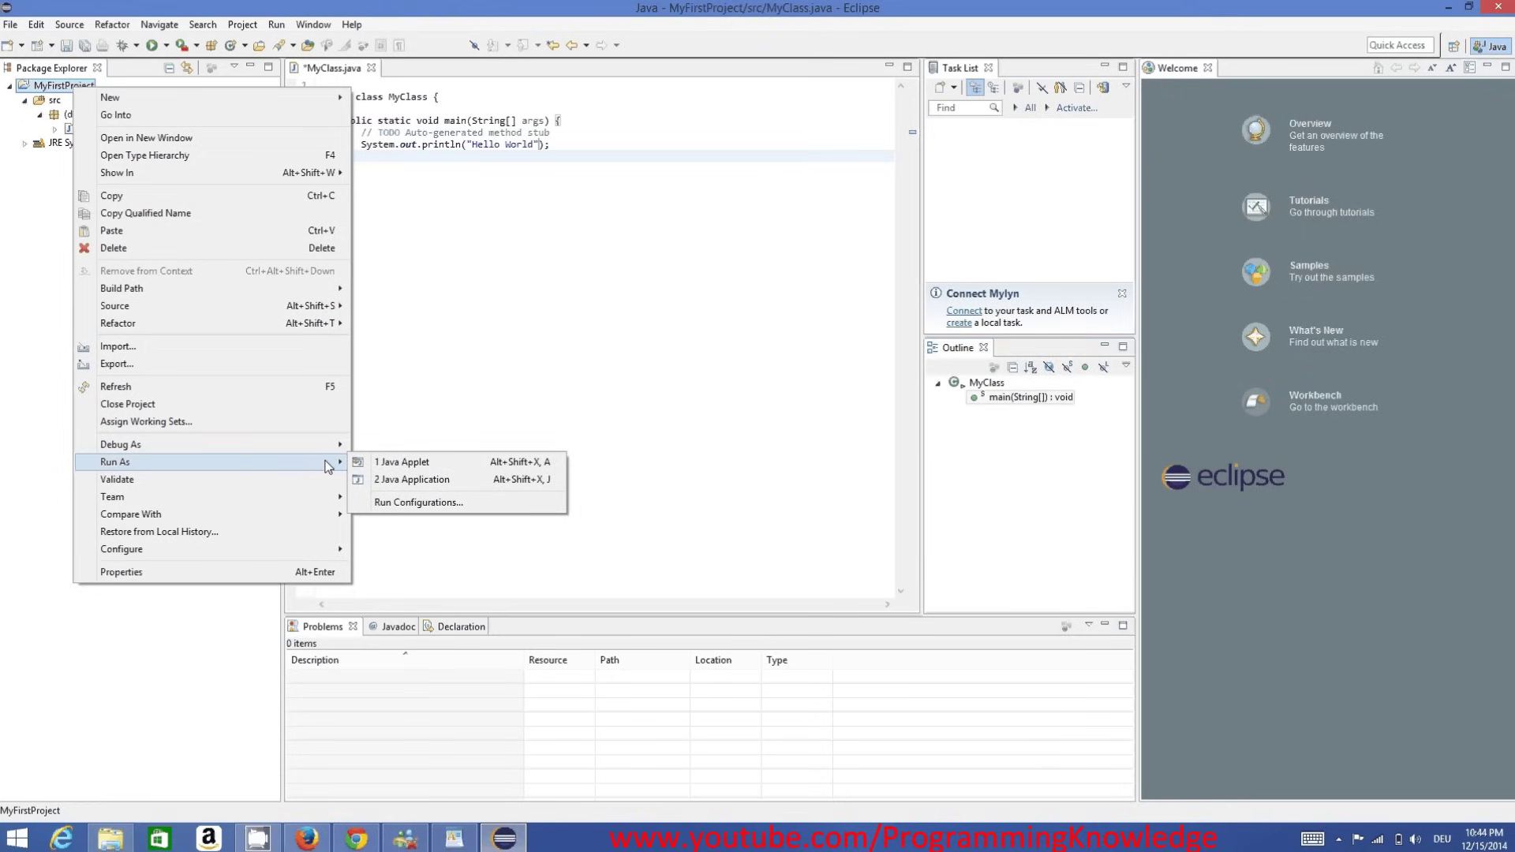
click(397, 480)
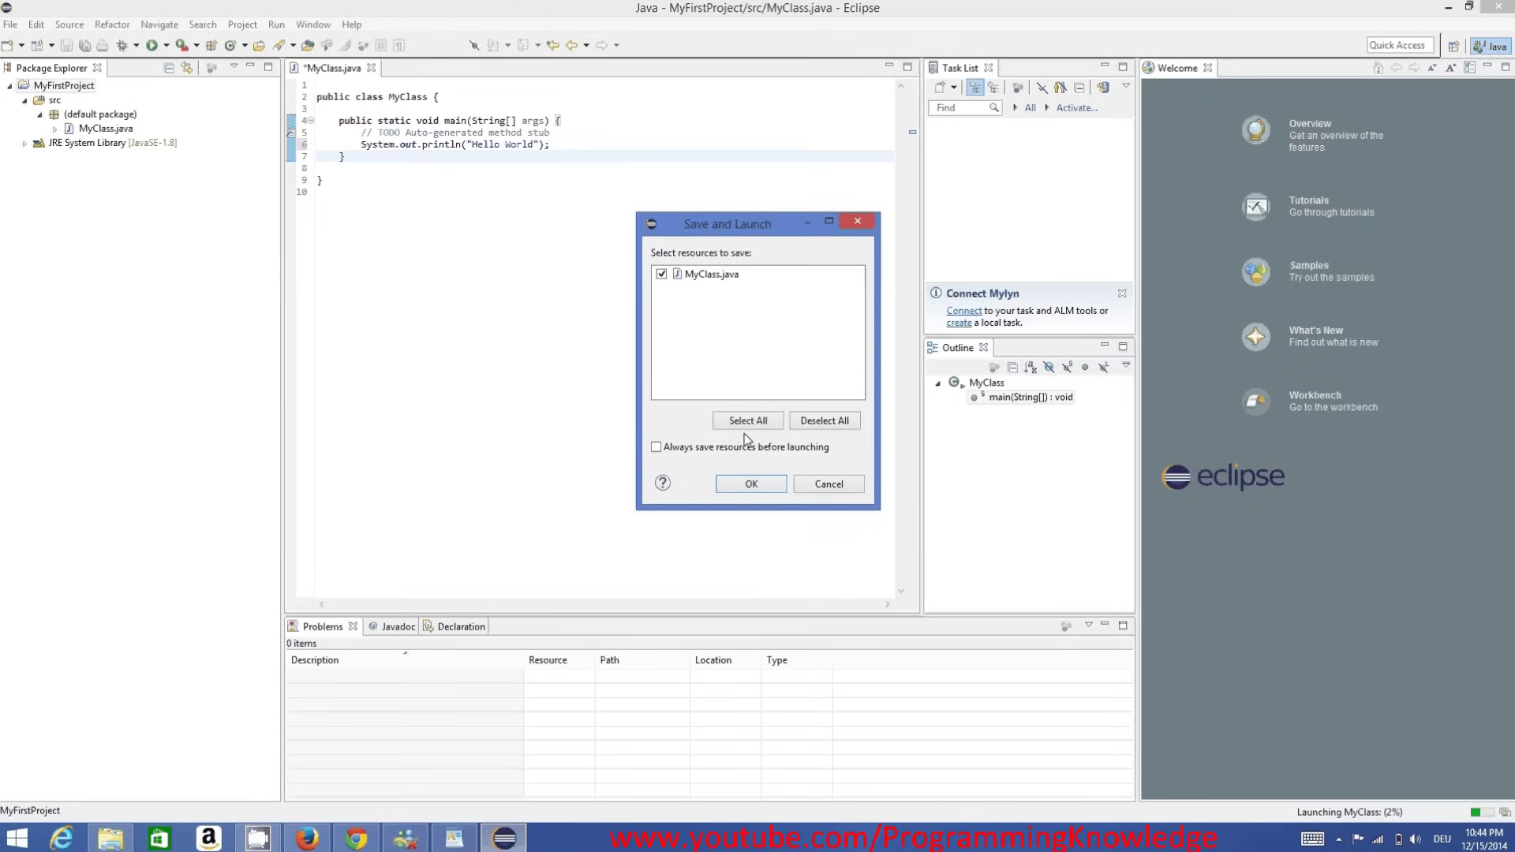
click(752, 484)
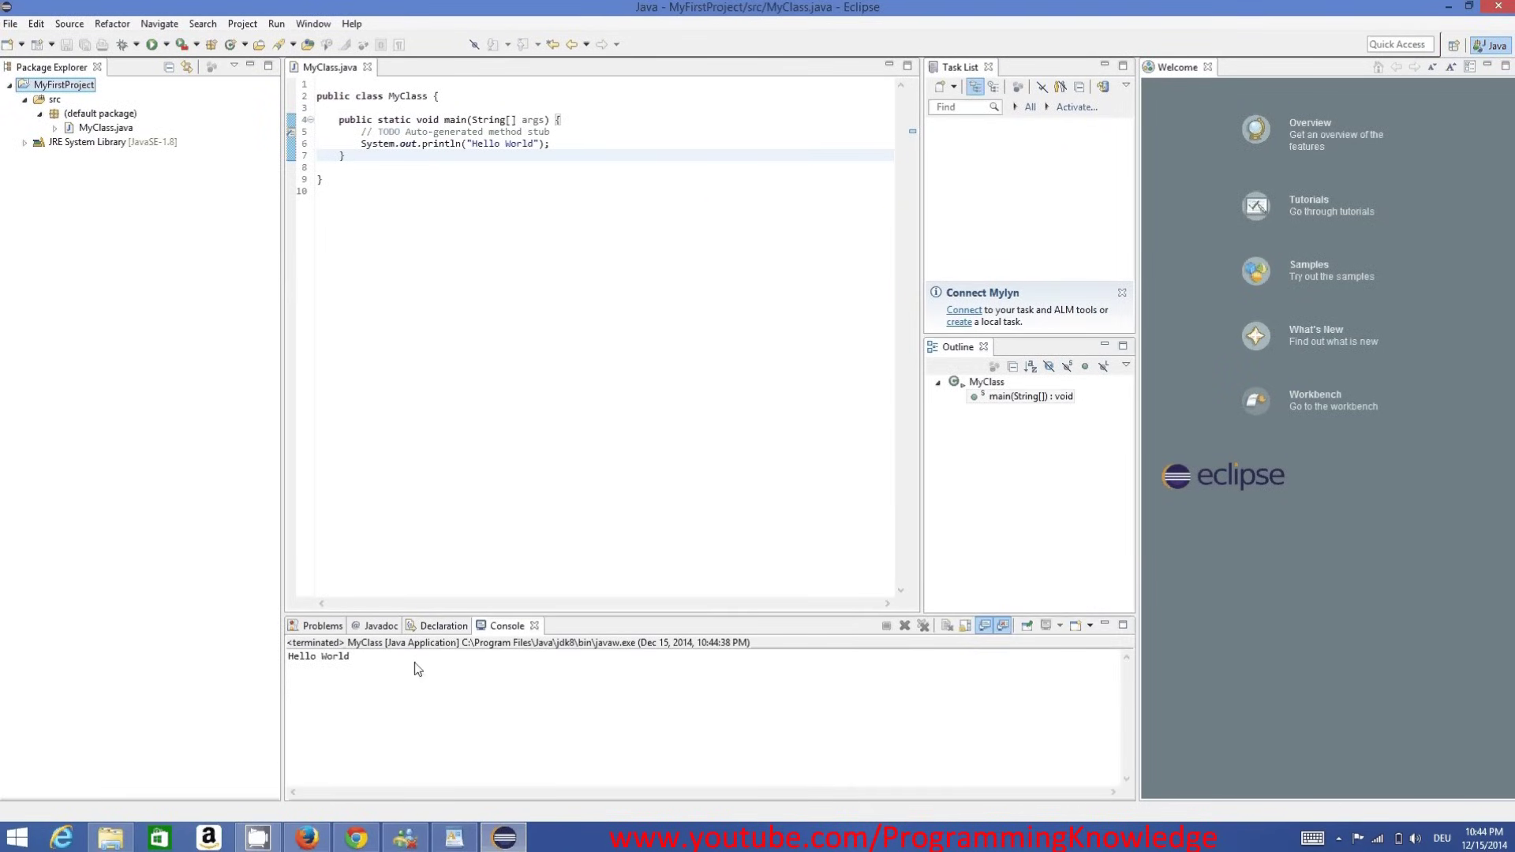
- Examine the program's console output and the finished MyClass source code by highlighting them
triple_click(404, 655)
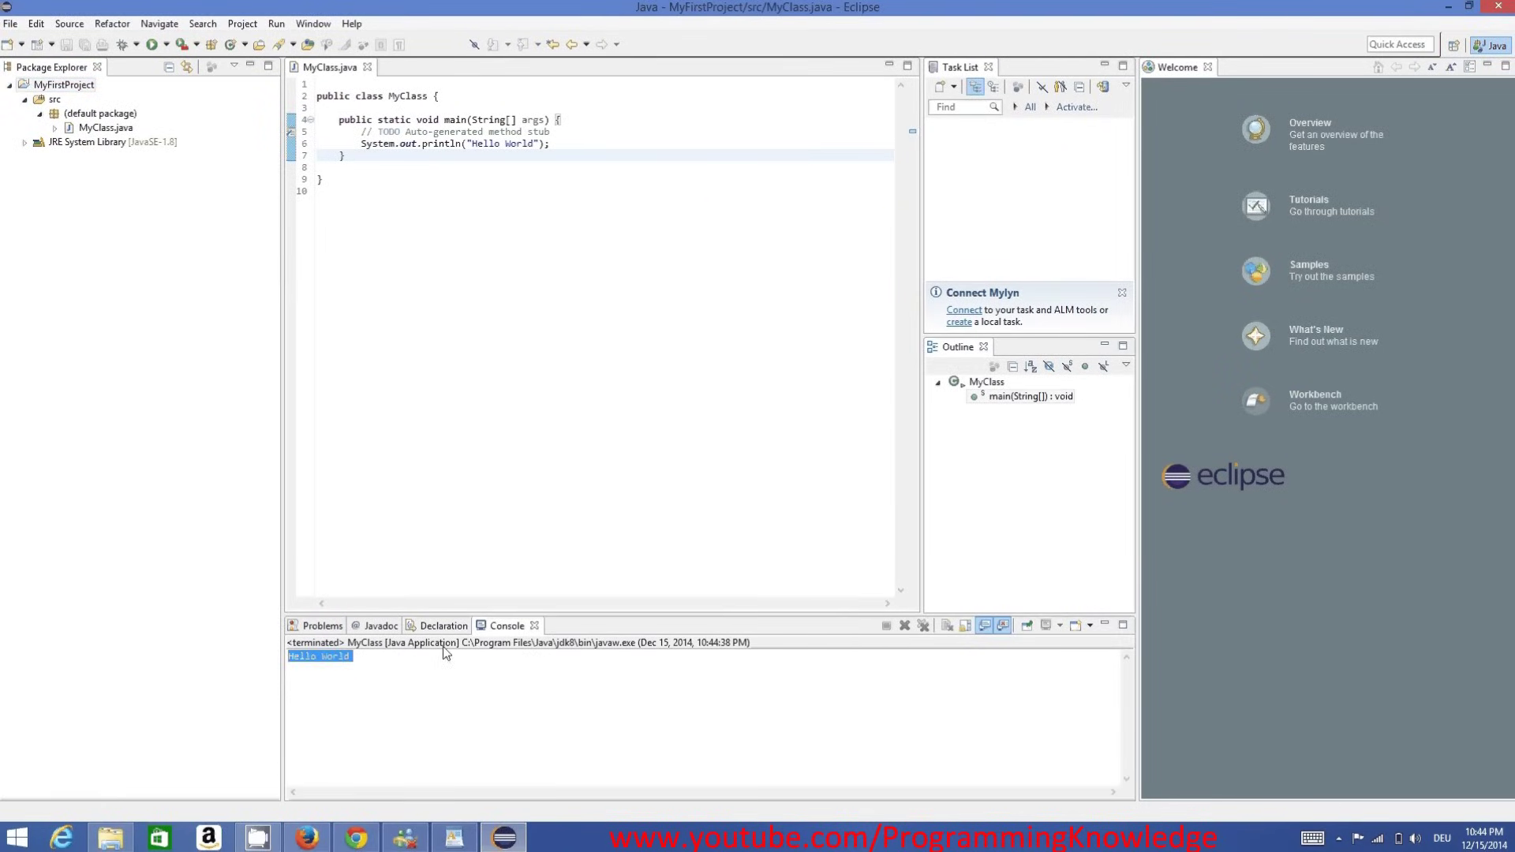
click(418, 653)
drag(585, 314, 309, 84)
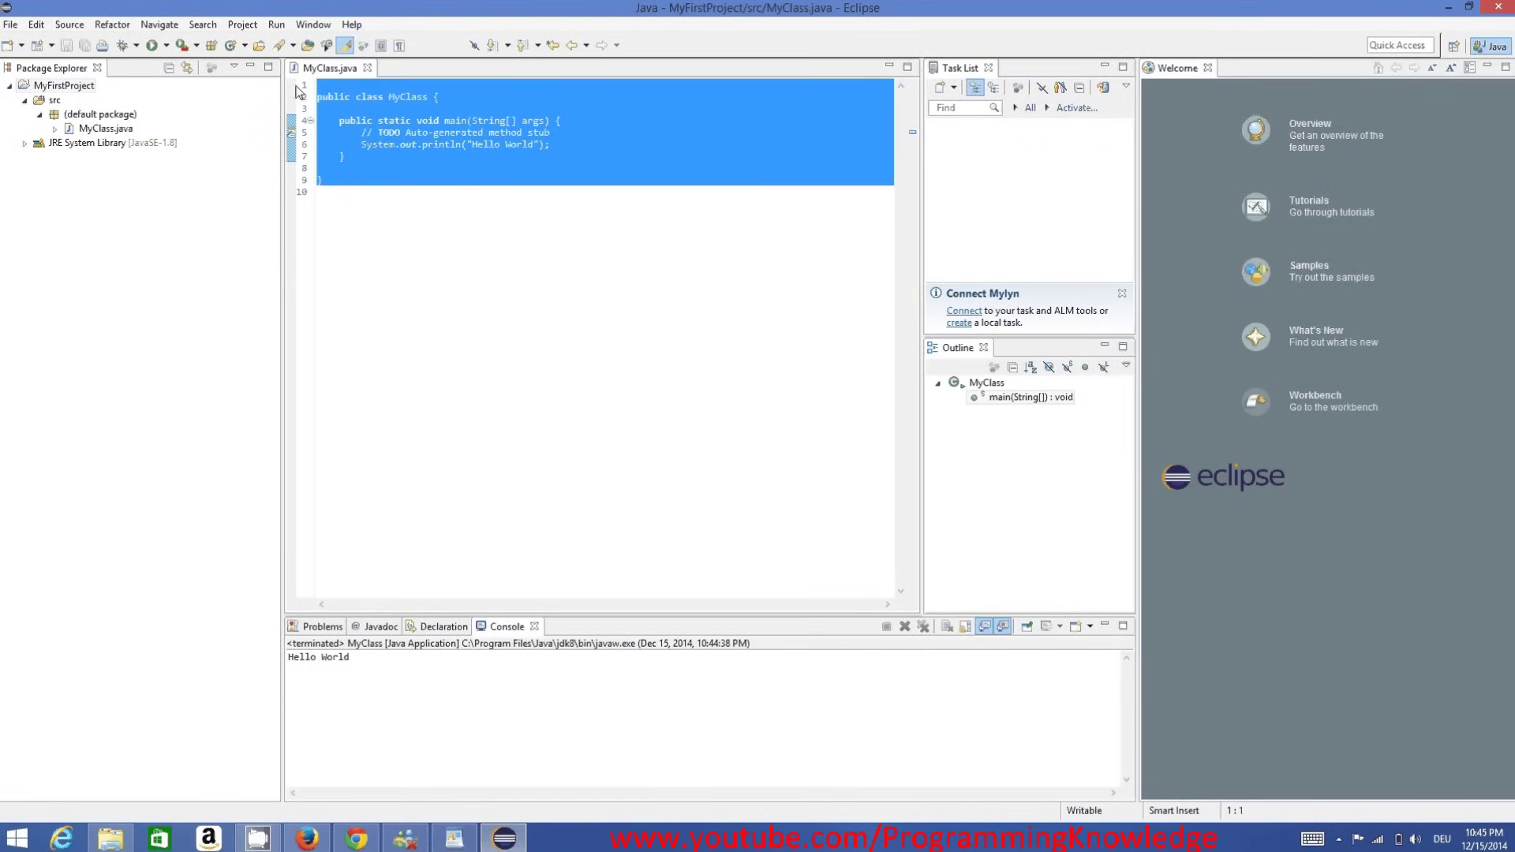
click(386, 124)
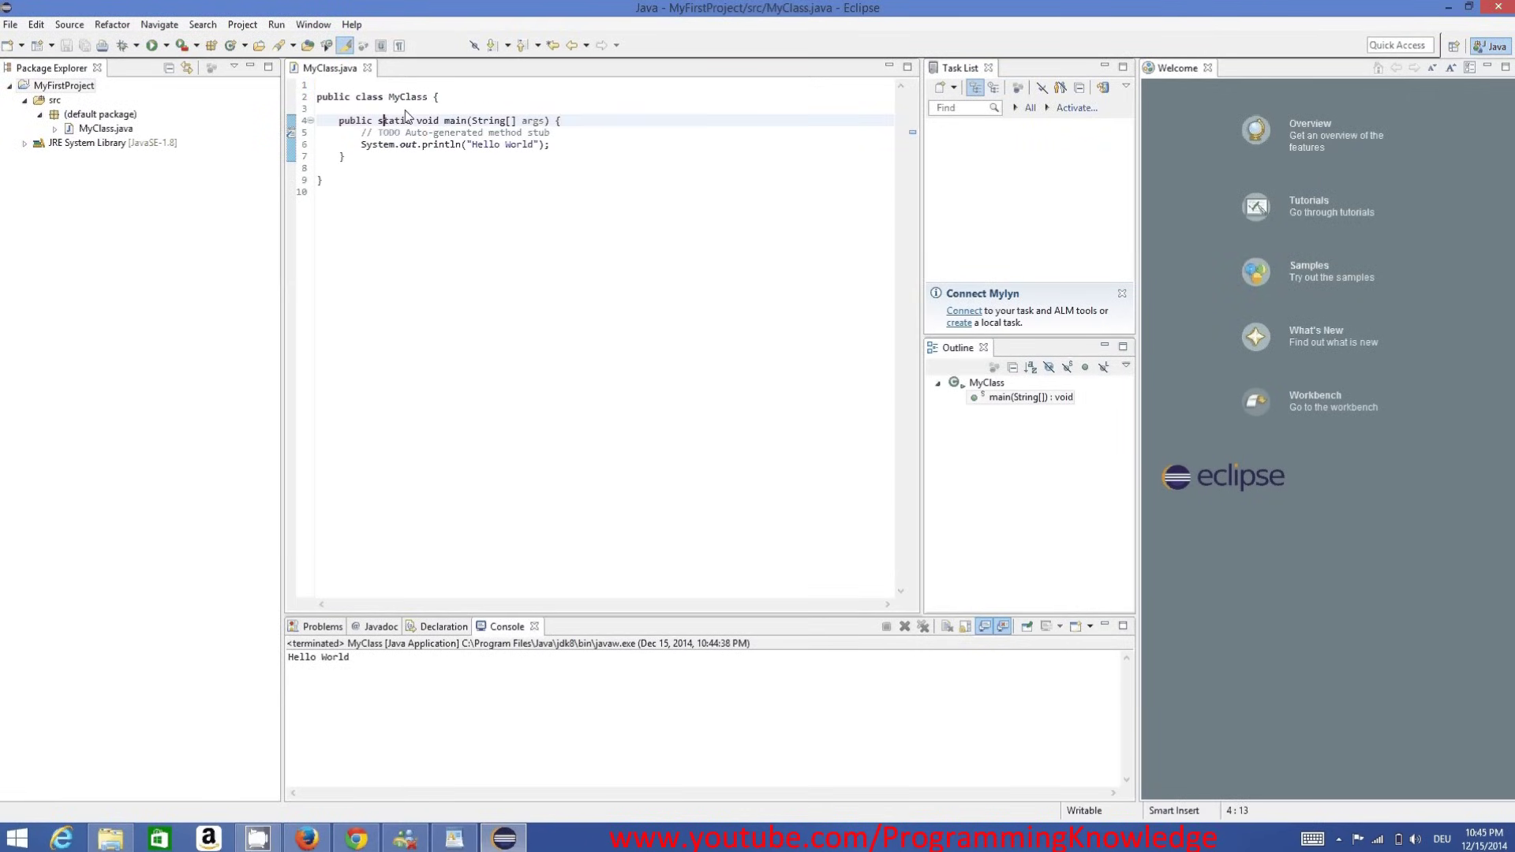
click(598, 846)
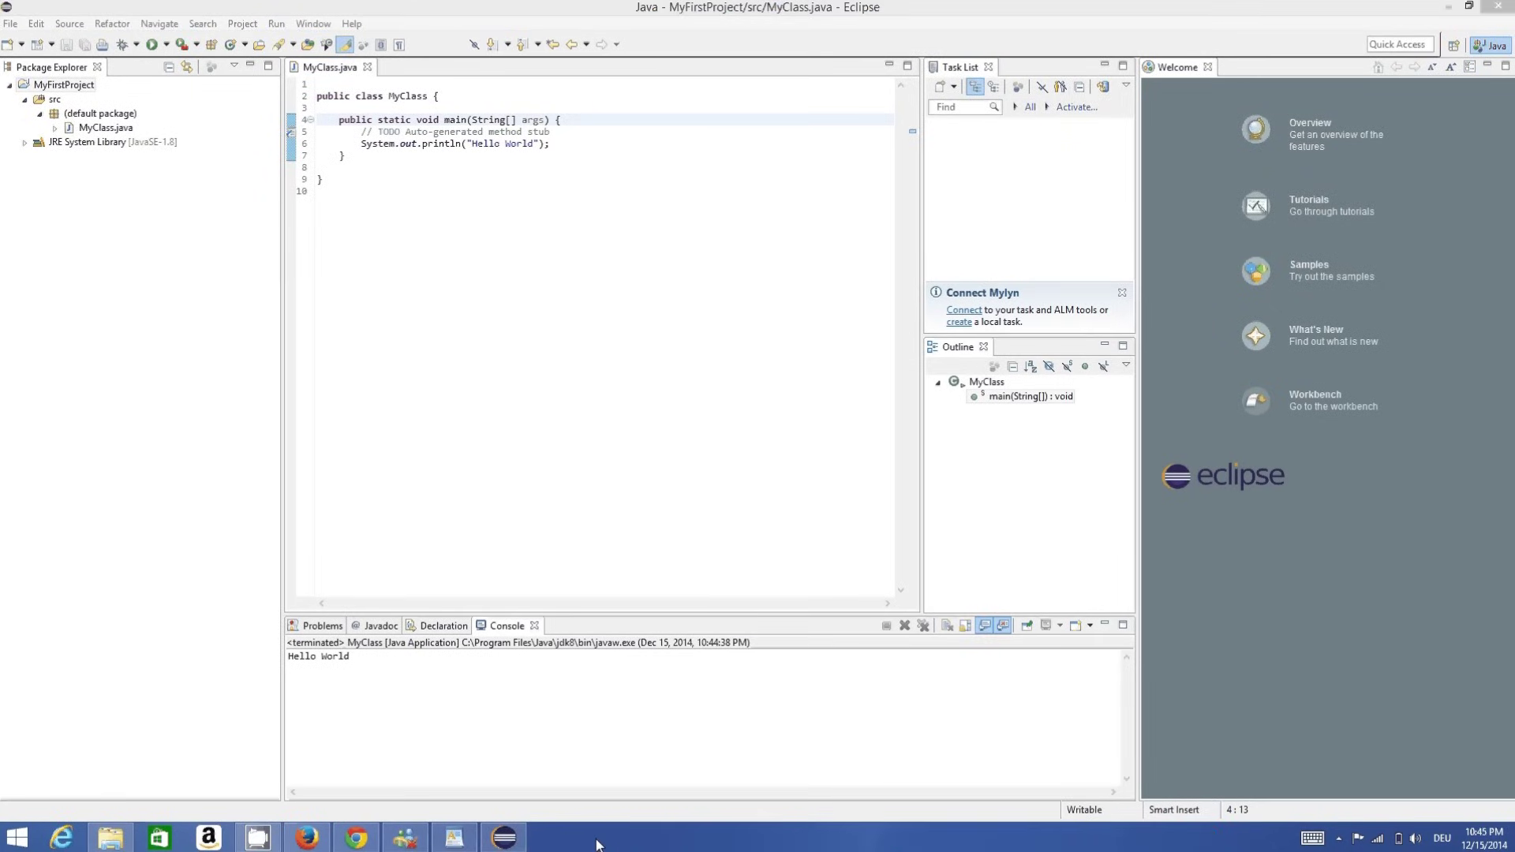